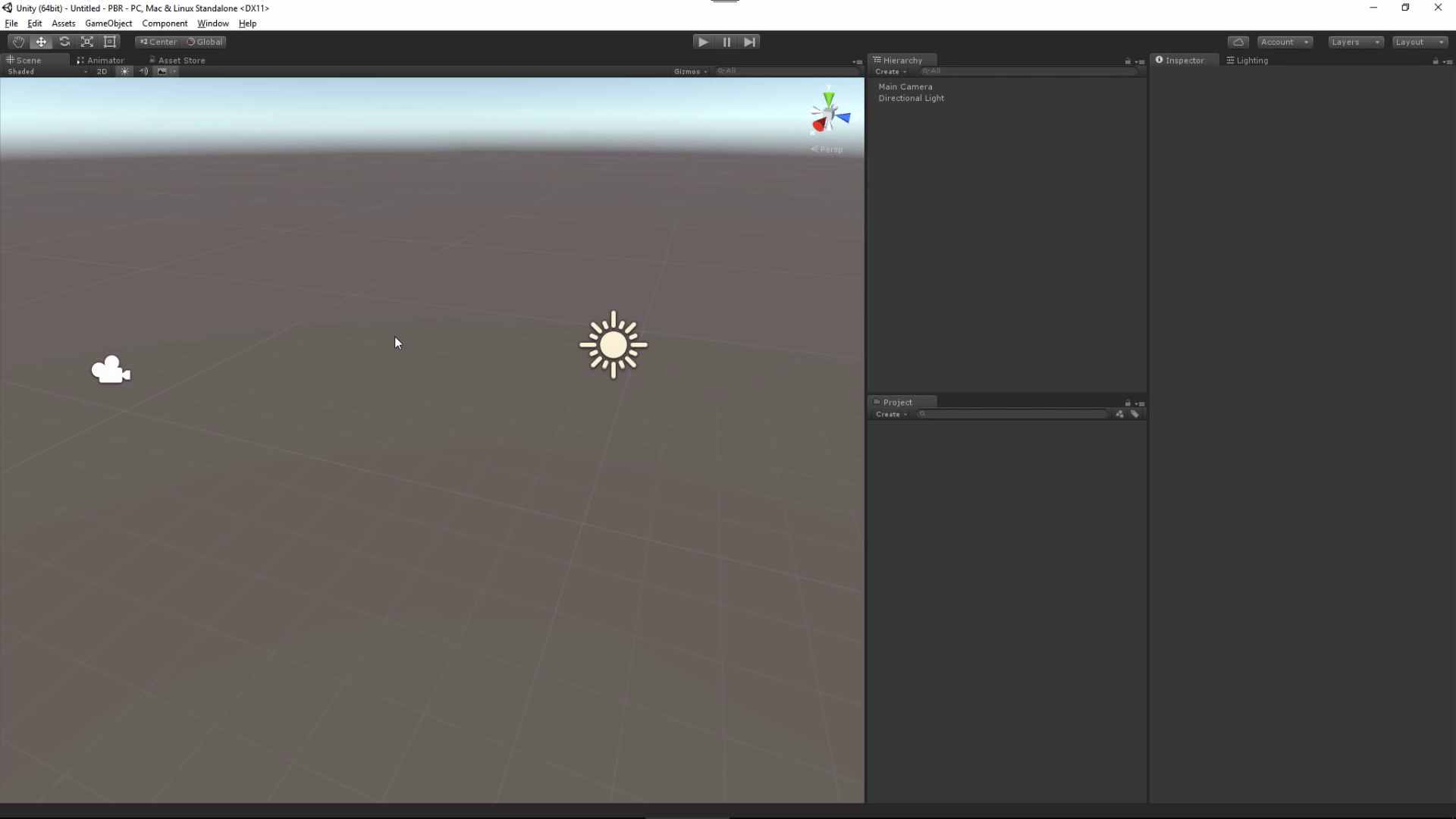
In Player Settings, change Color Space from Gamma to Linear, leaving Rendering Path at Forward
left_click(35, 23)
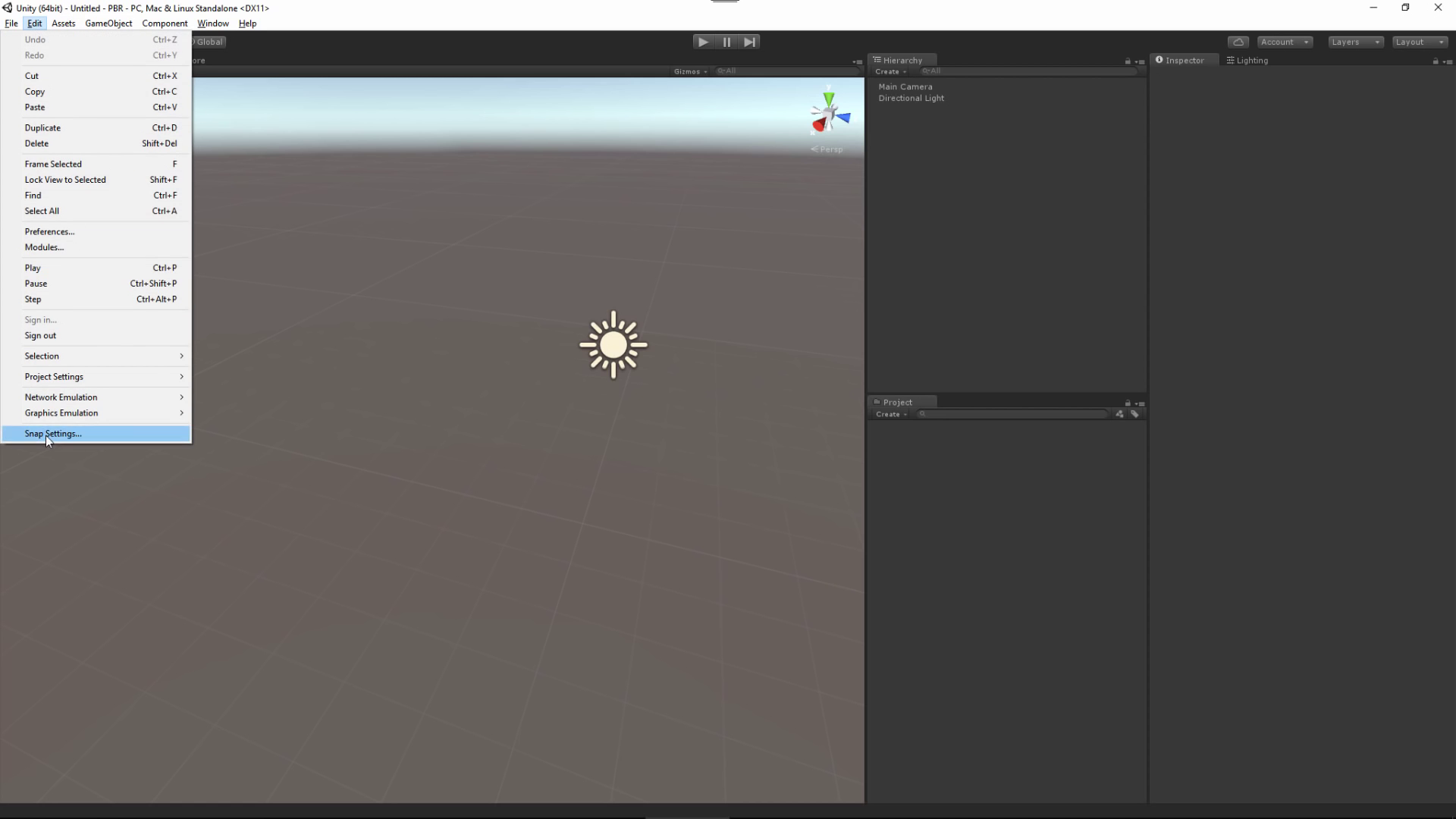
mouse_move(55, 385)
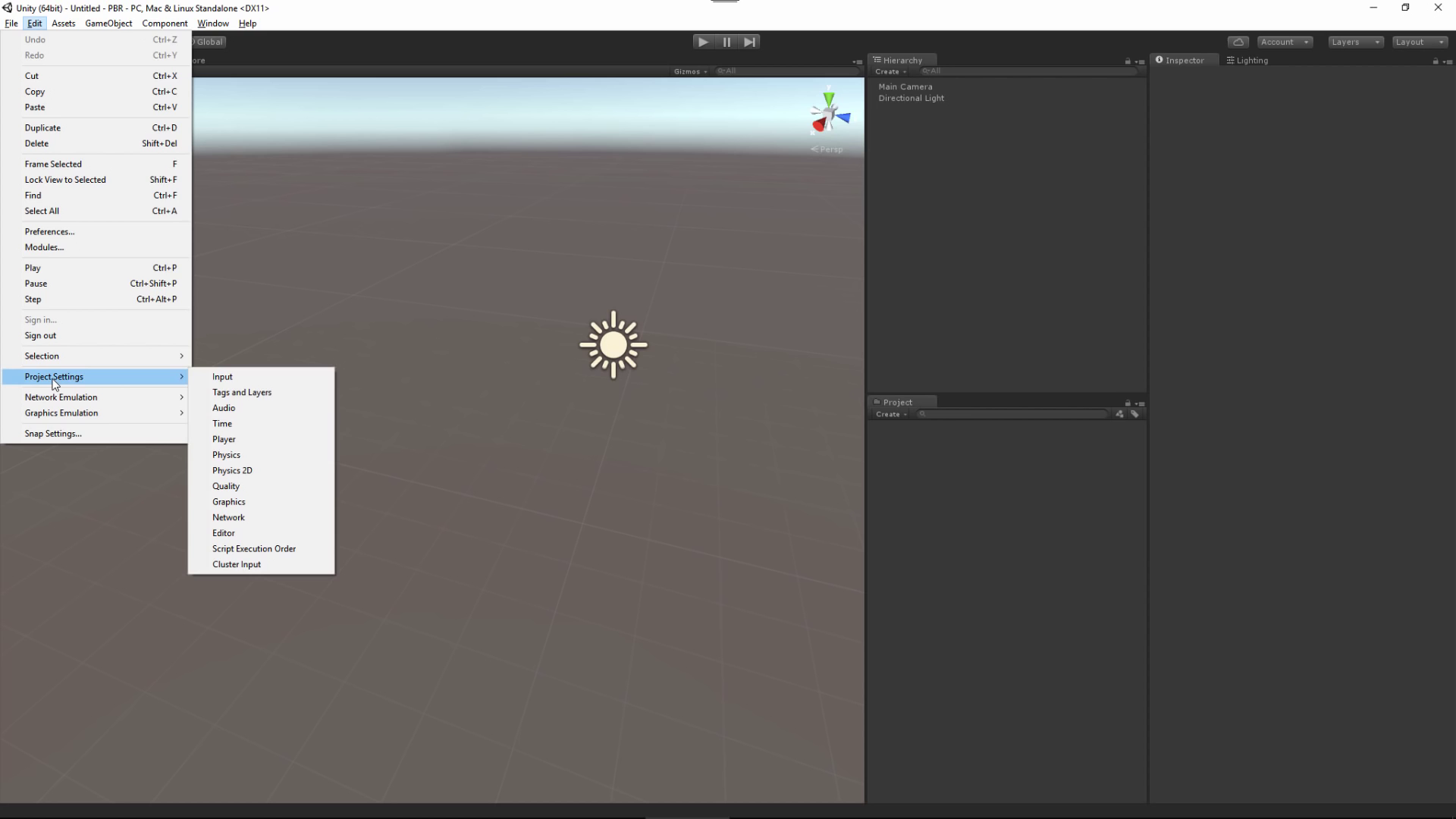
left_click(254, 442)
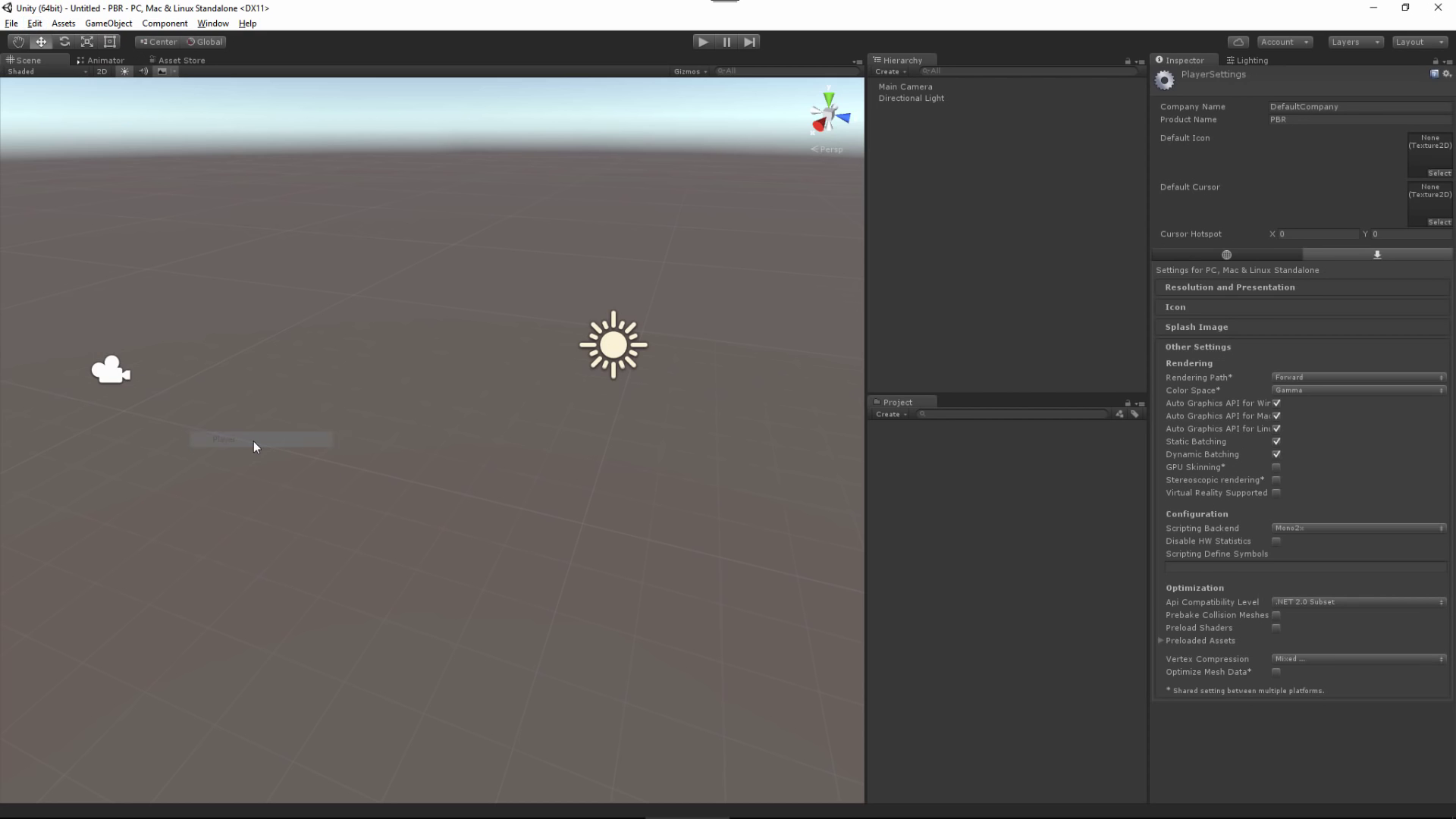
left_click_drag(1149, 186, 1070, 185)
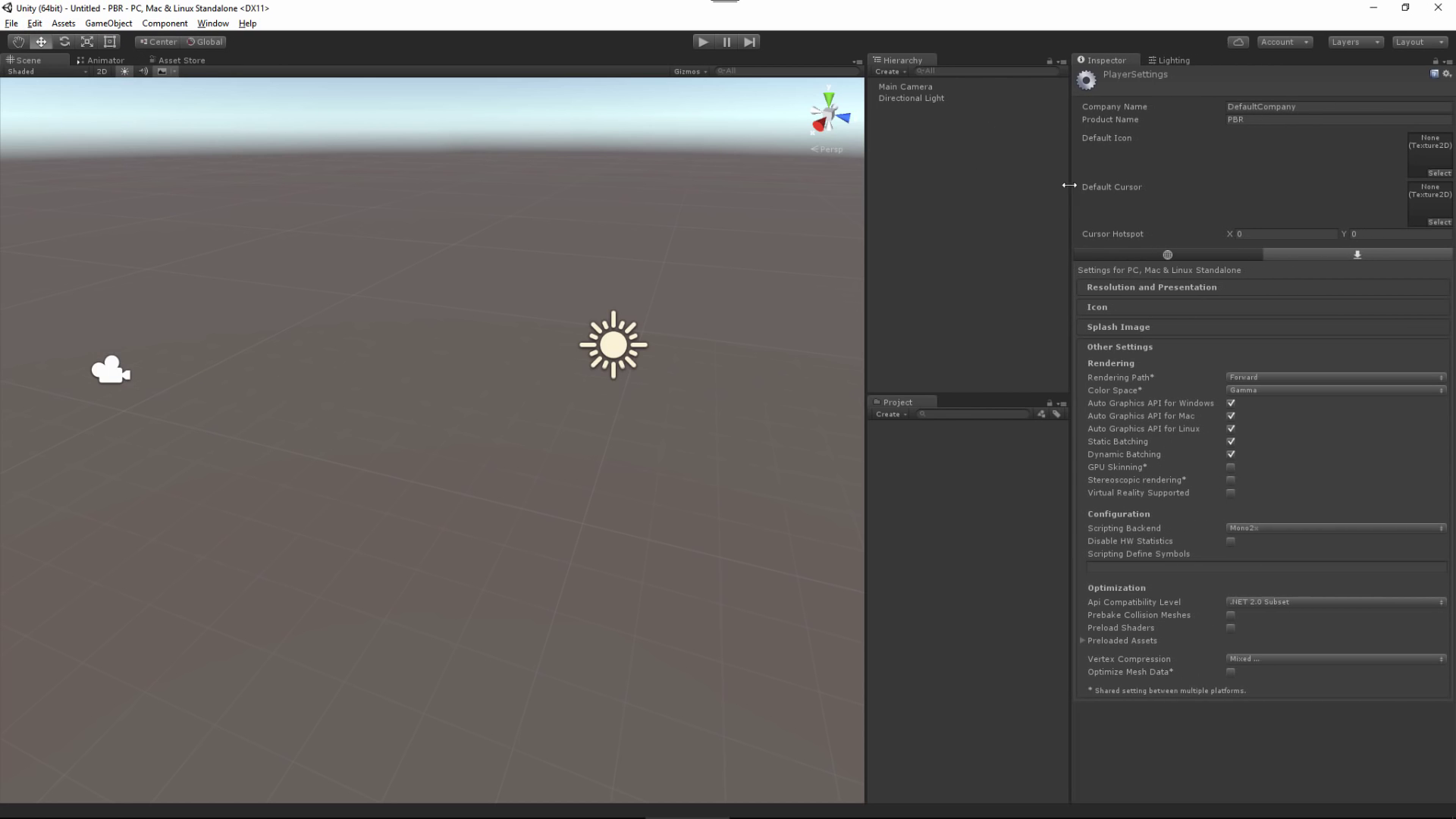
left_click(1276, 391)
left_click(1266, 422)
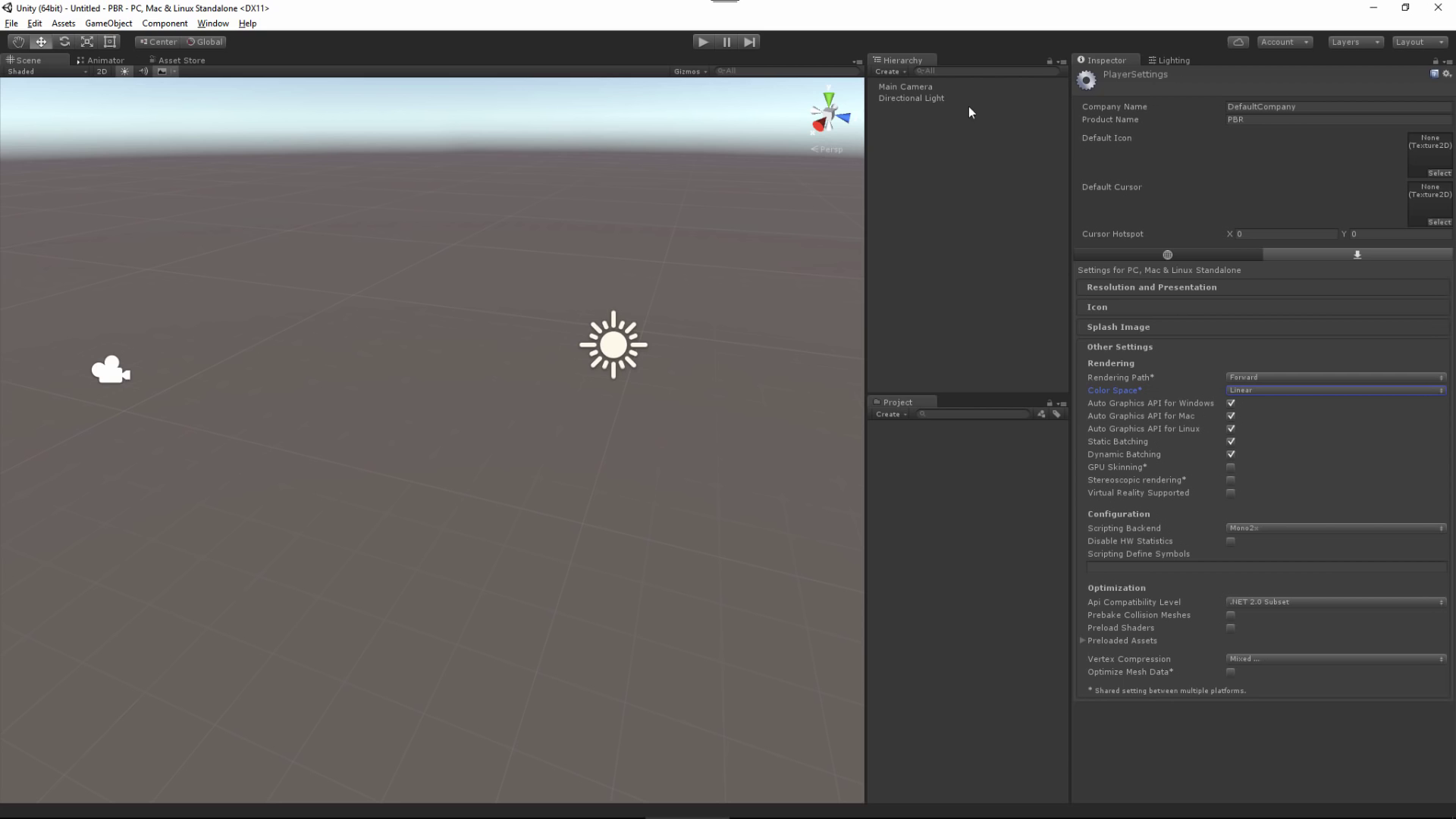
Select the Main Camera and tick the HDR checkbox in its Camera component
left_click(904, 88)
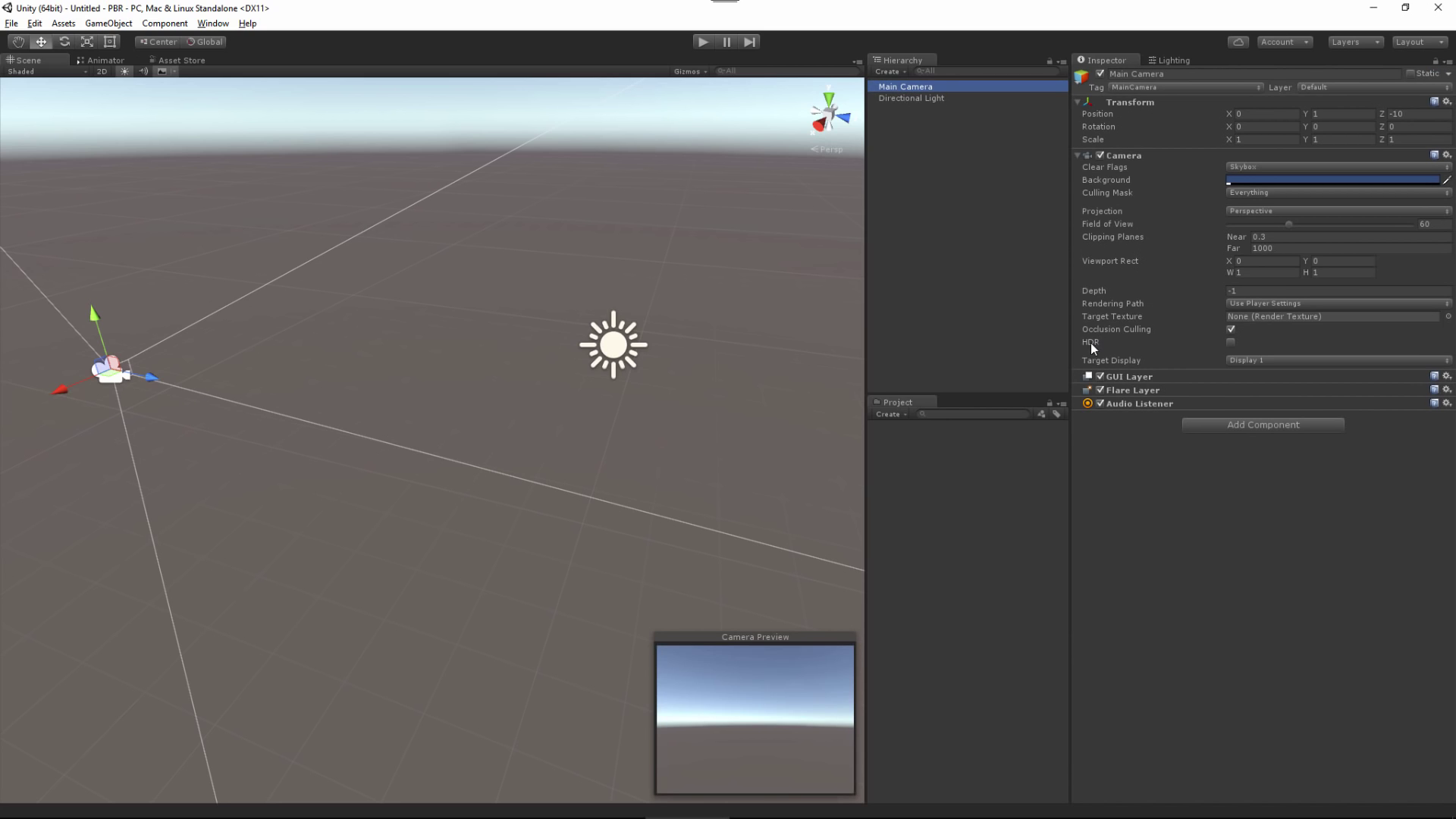
left_click(1231, 342)
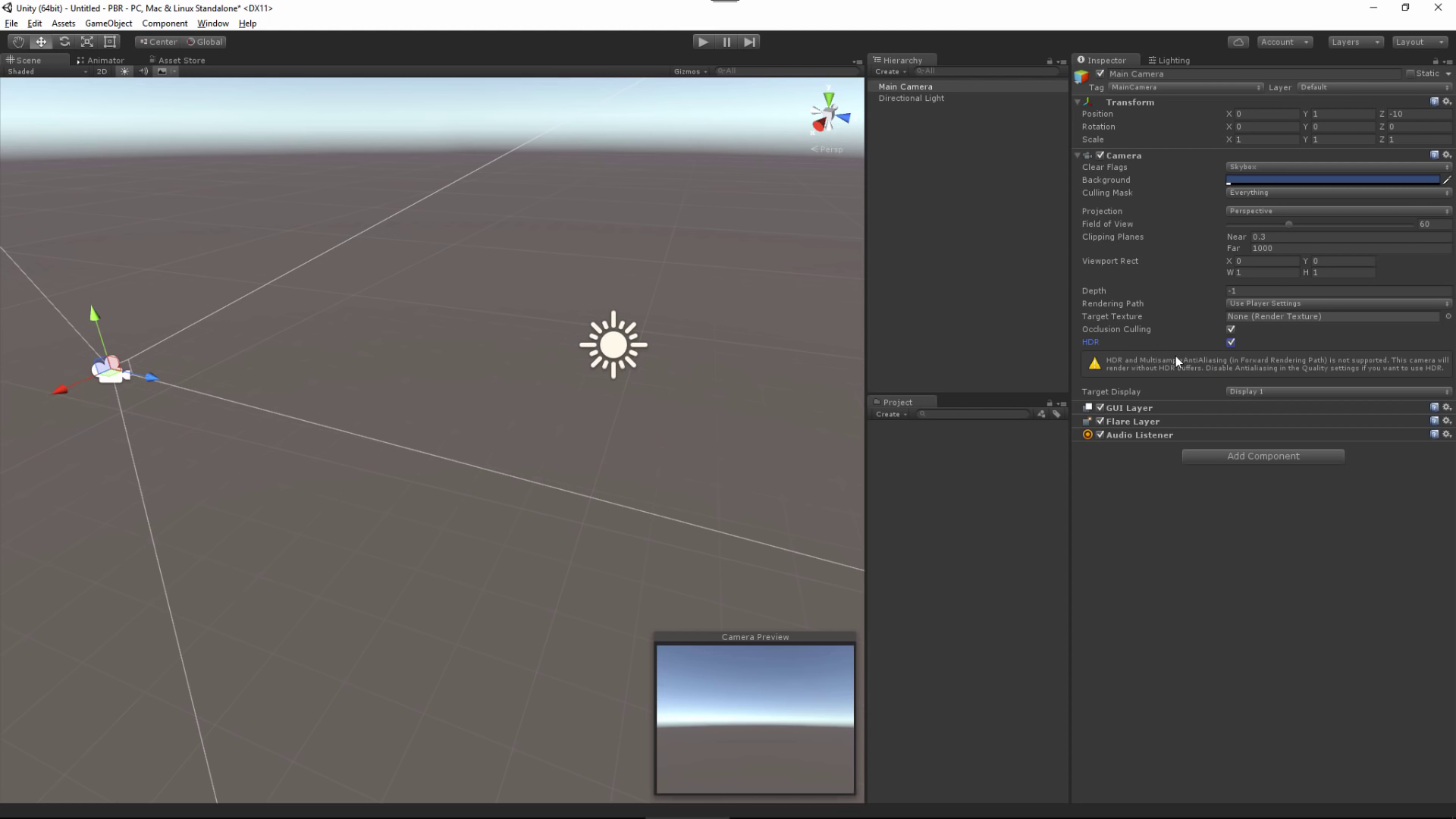
Set Anti Aliasing to Disabled in Quality settings, then reselect Main Camera to confirm the warning cleared
left_click(34, 23)
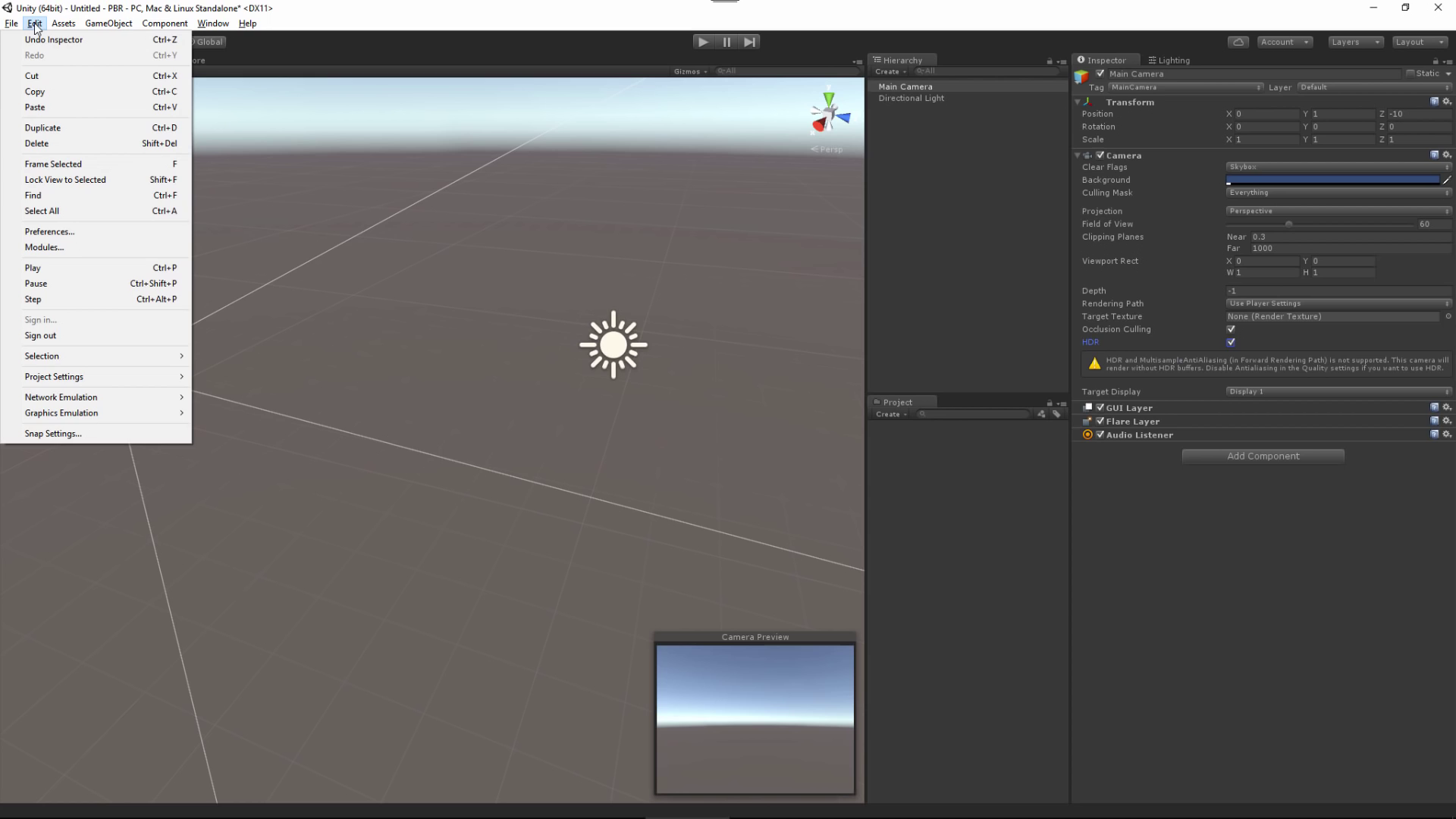
mouse_move(91, 377)
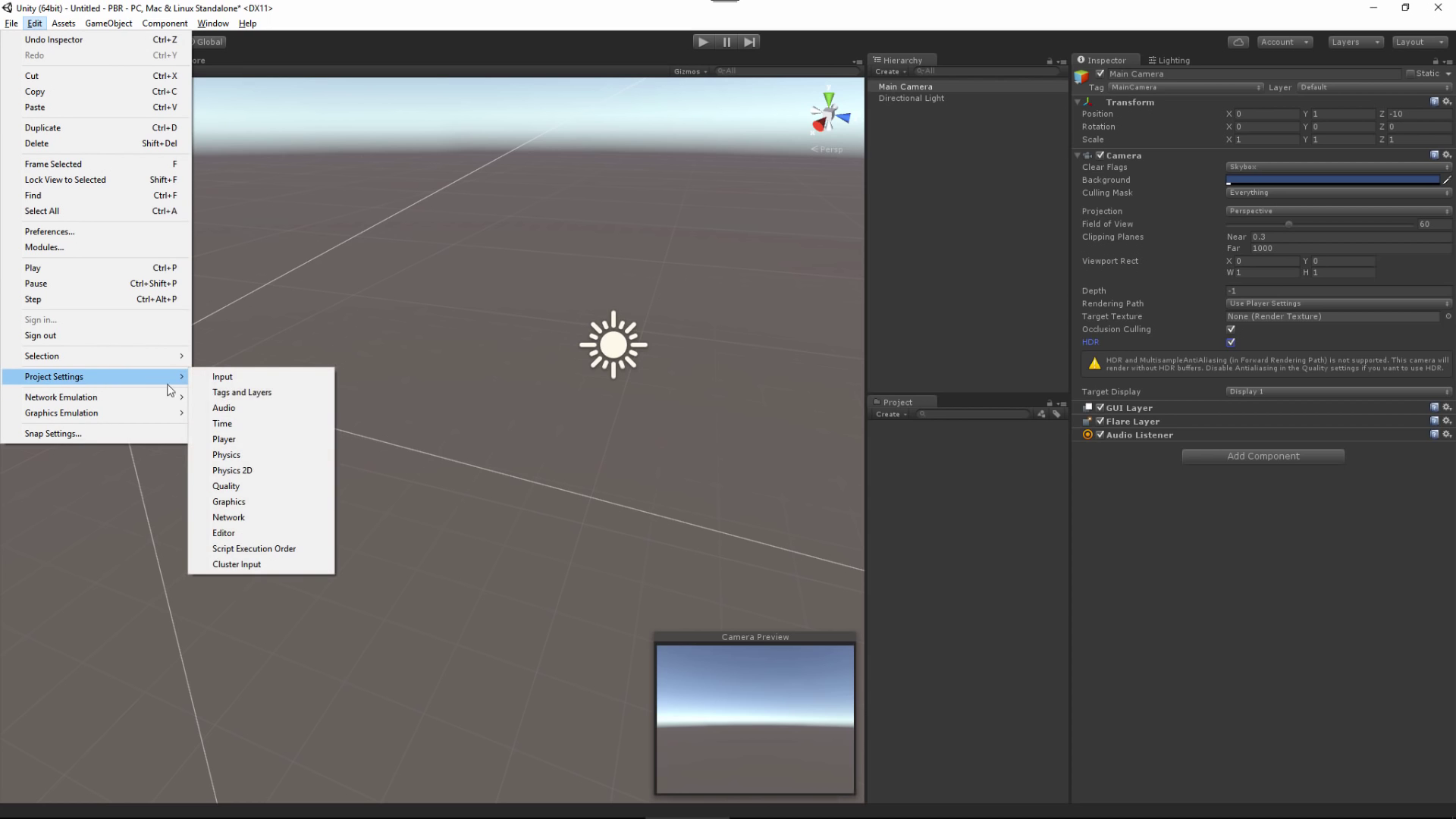
left_click(234, 485)
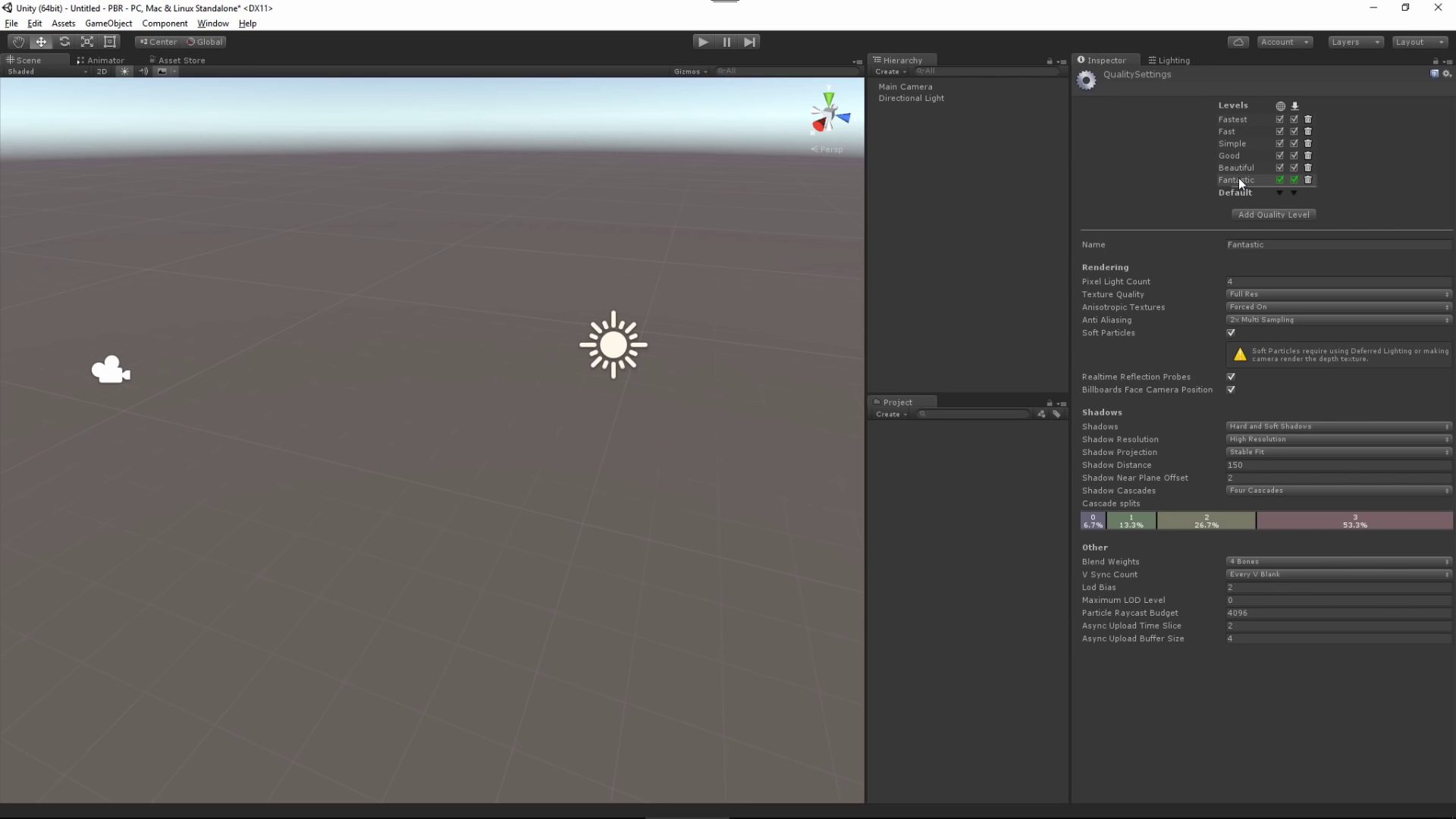
left_click(1260, 321)
left_click(1249, 320)
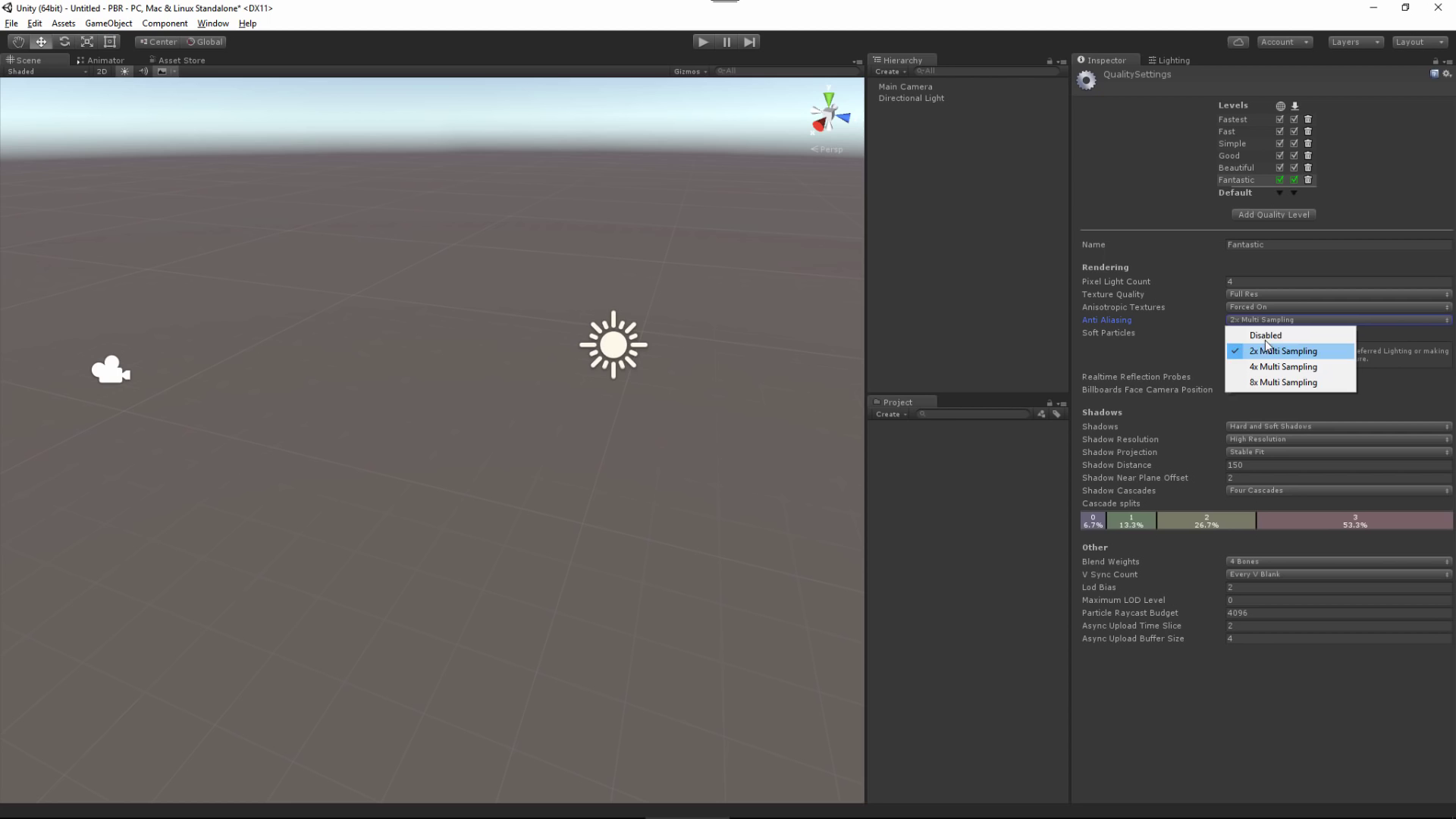
left_click(1252, 334)
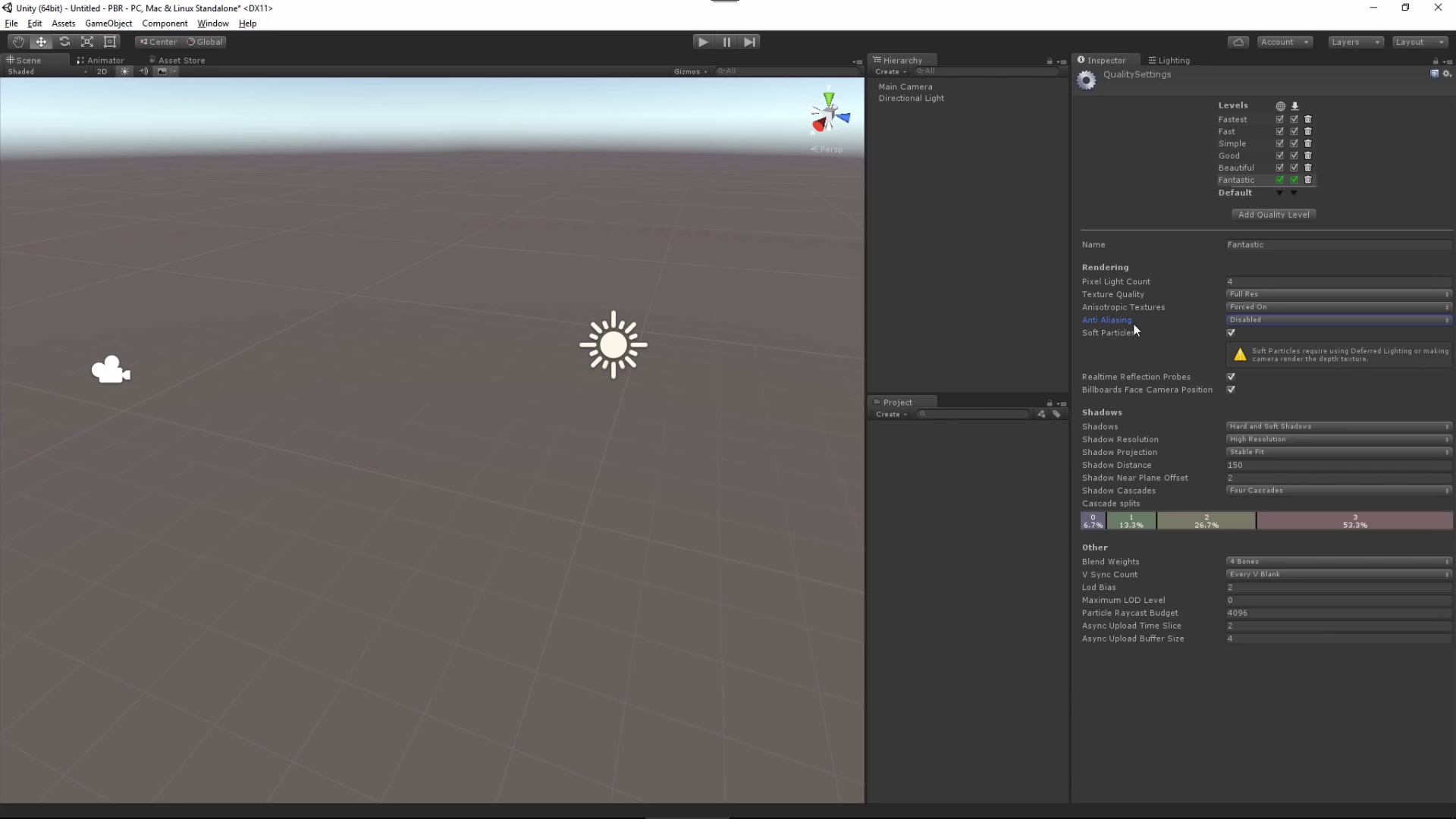
left_click(904, 87)
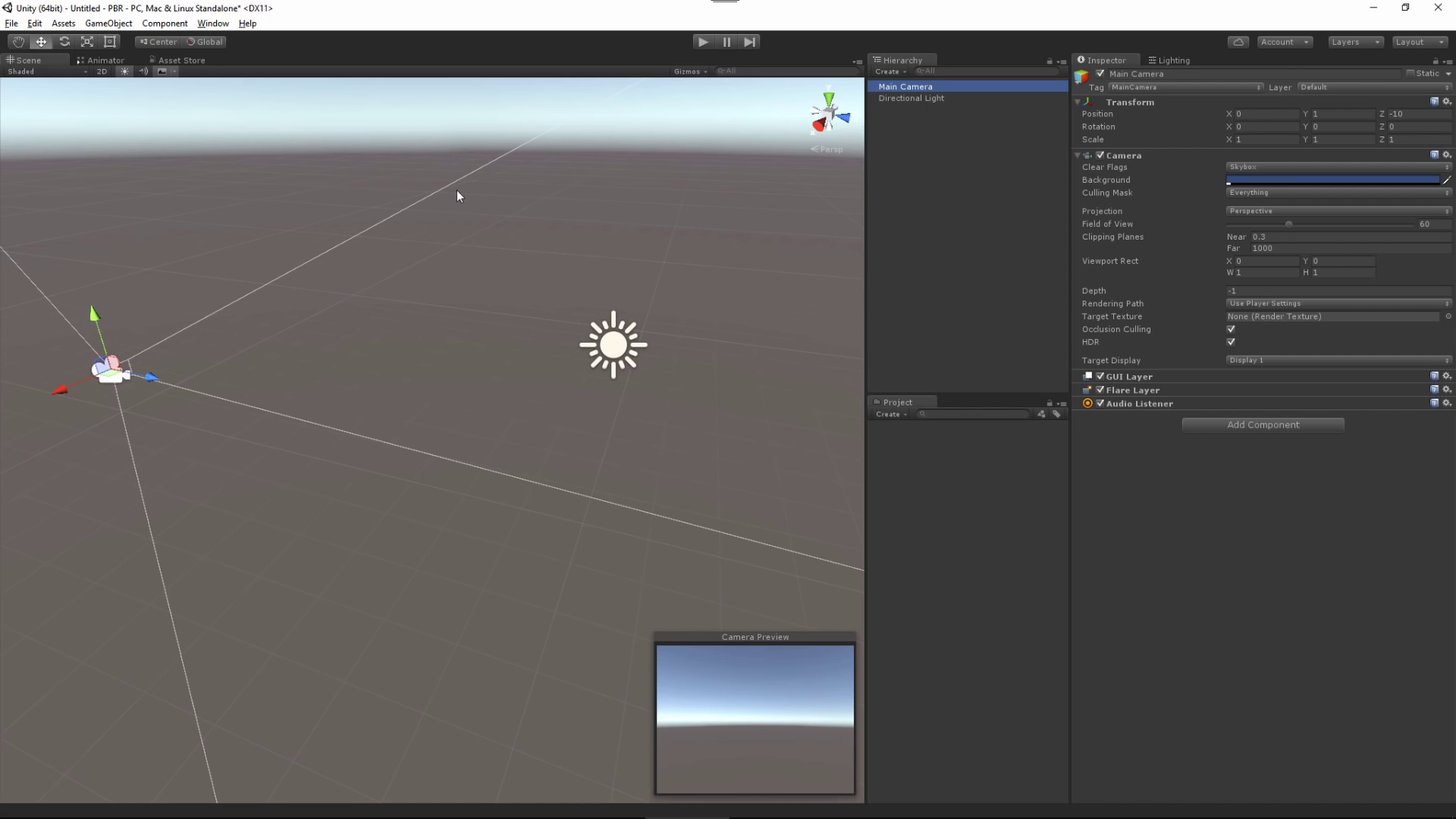
Show the Lighting window's Scene settings with Default-Skybox and orbit the view up toward the sky
key("alt")
left_click(1175, 59)
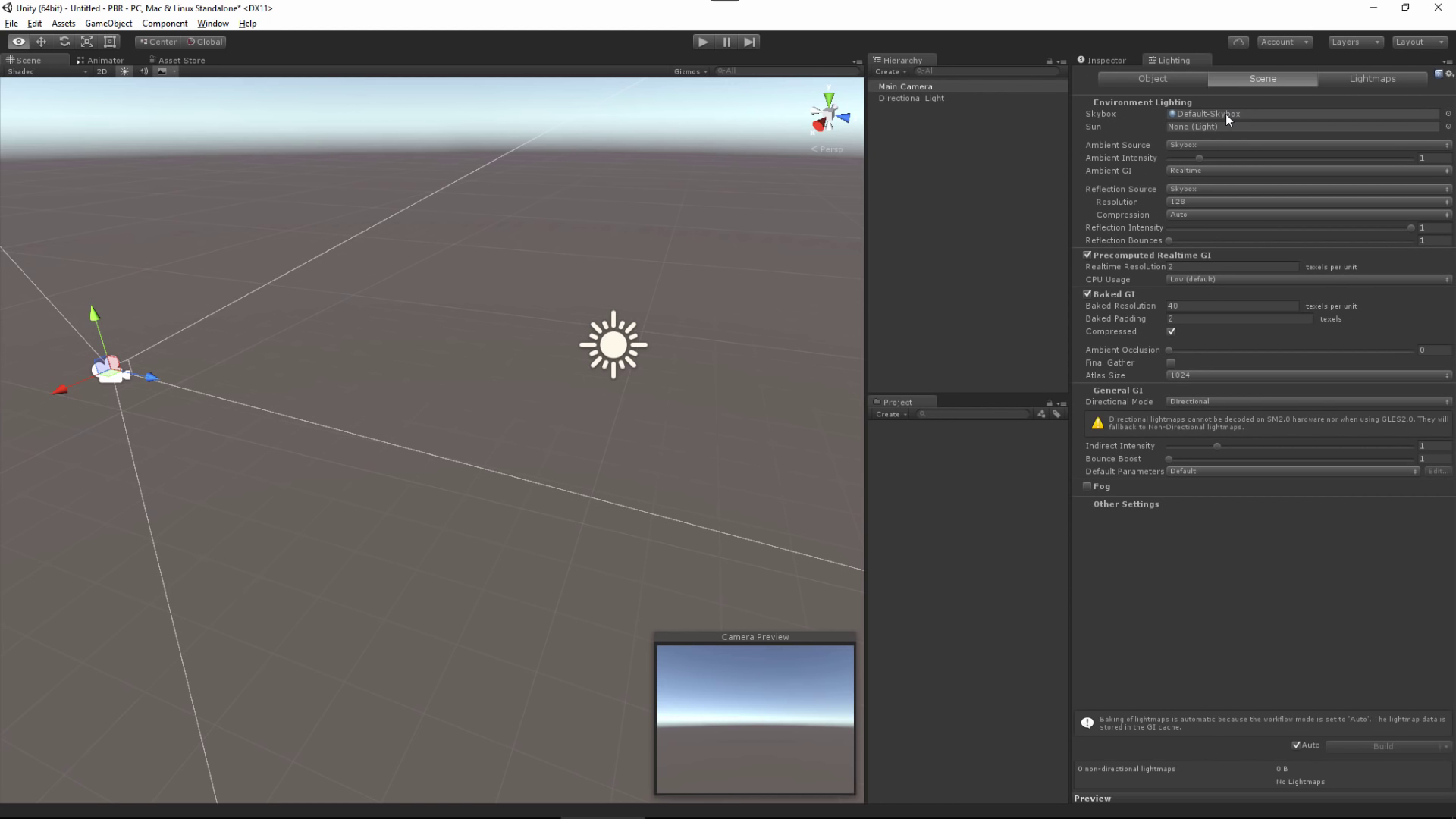
right_click_drag(711, 327, 671, 356)
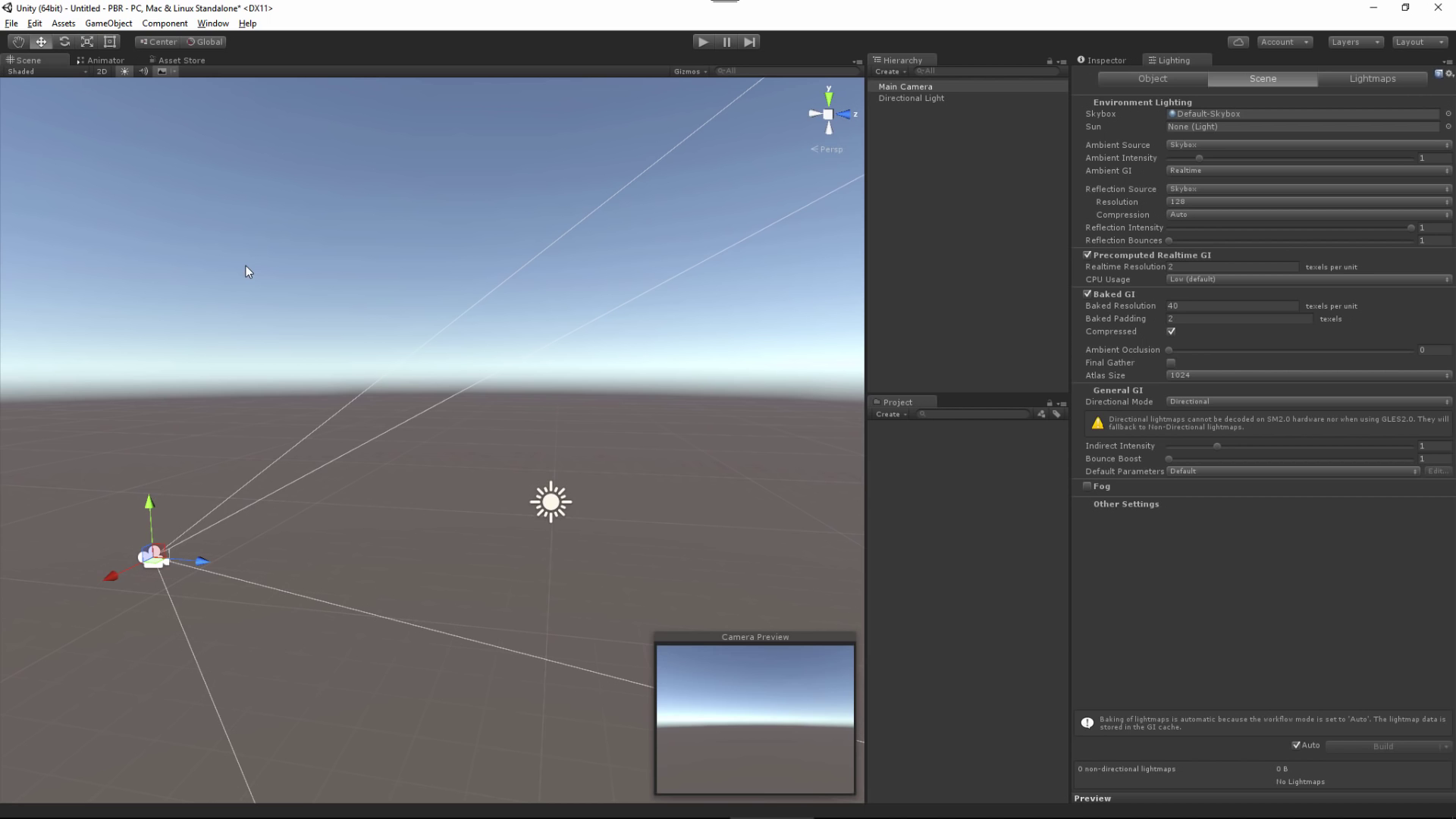
Drag corsica_beach.exr from Substance Painter's environments folder into Unity's Project panel
key("alt+Tab")
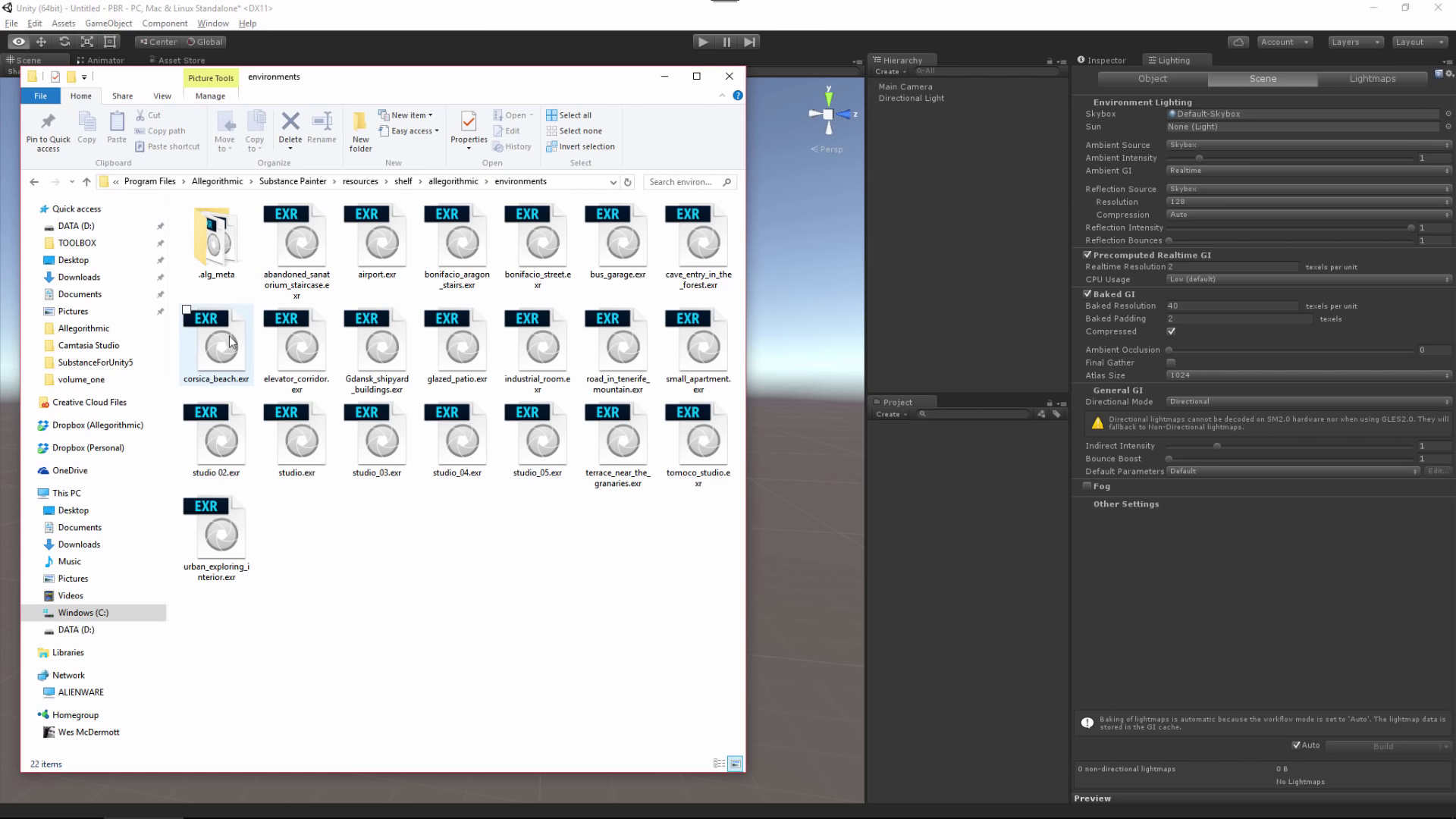
left_click_drag(223, 337, 922, 540)
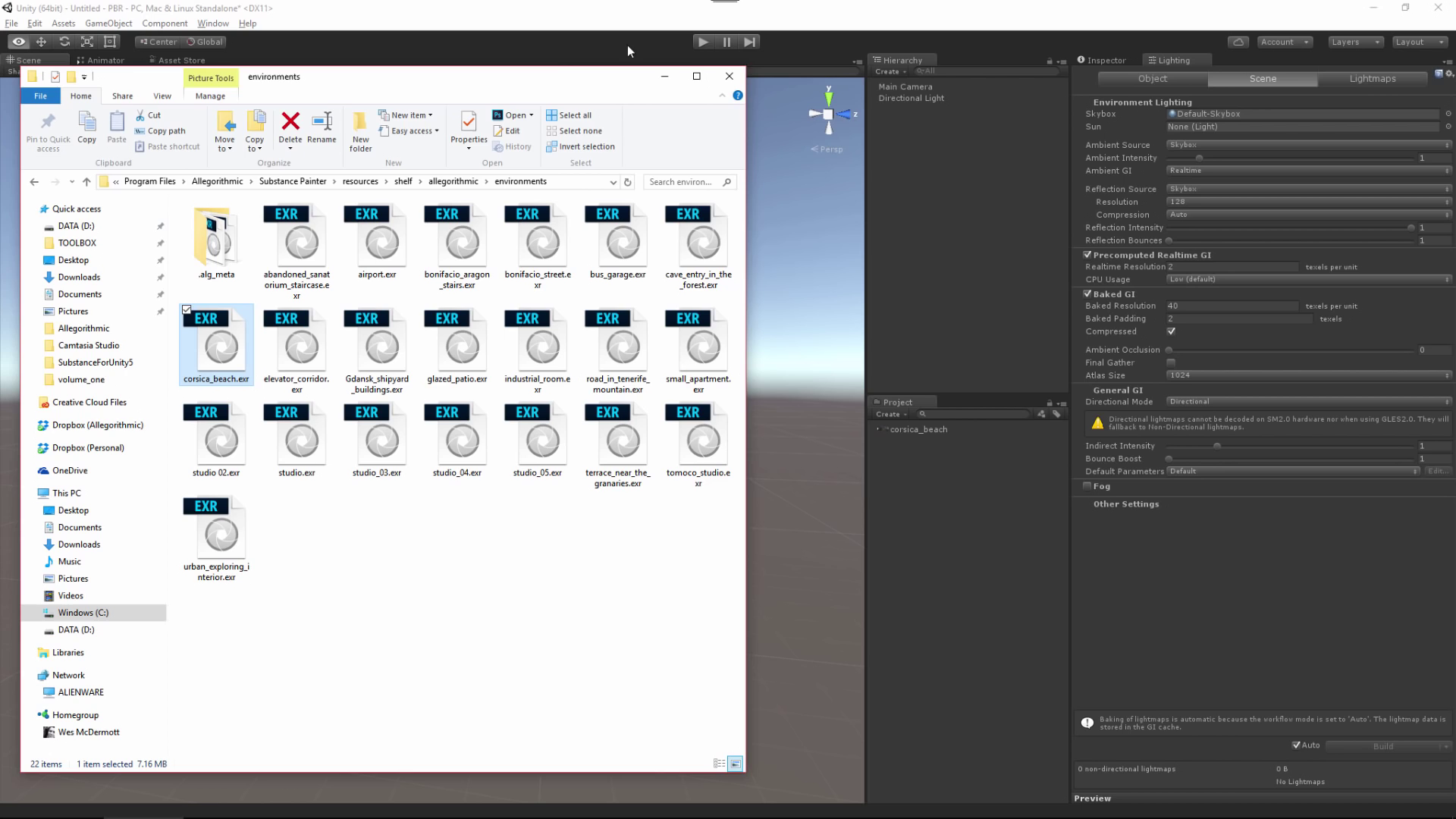
Close Explorer, set corsica_beach's Texture Type to Cubemap, apply it, and spin its preview
left_click(727, 77)
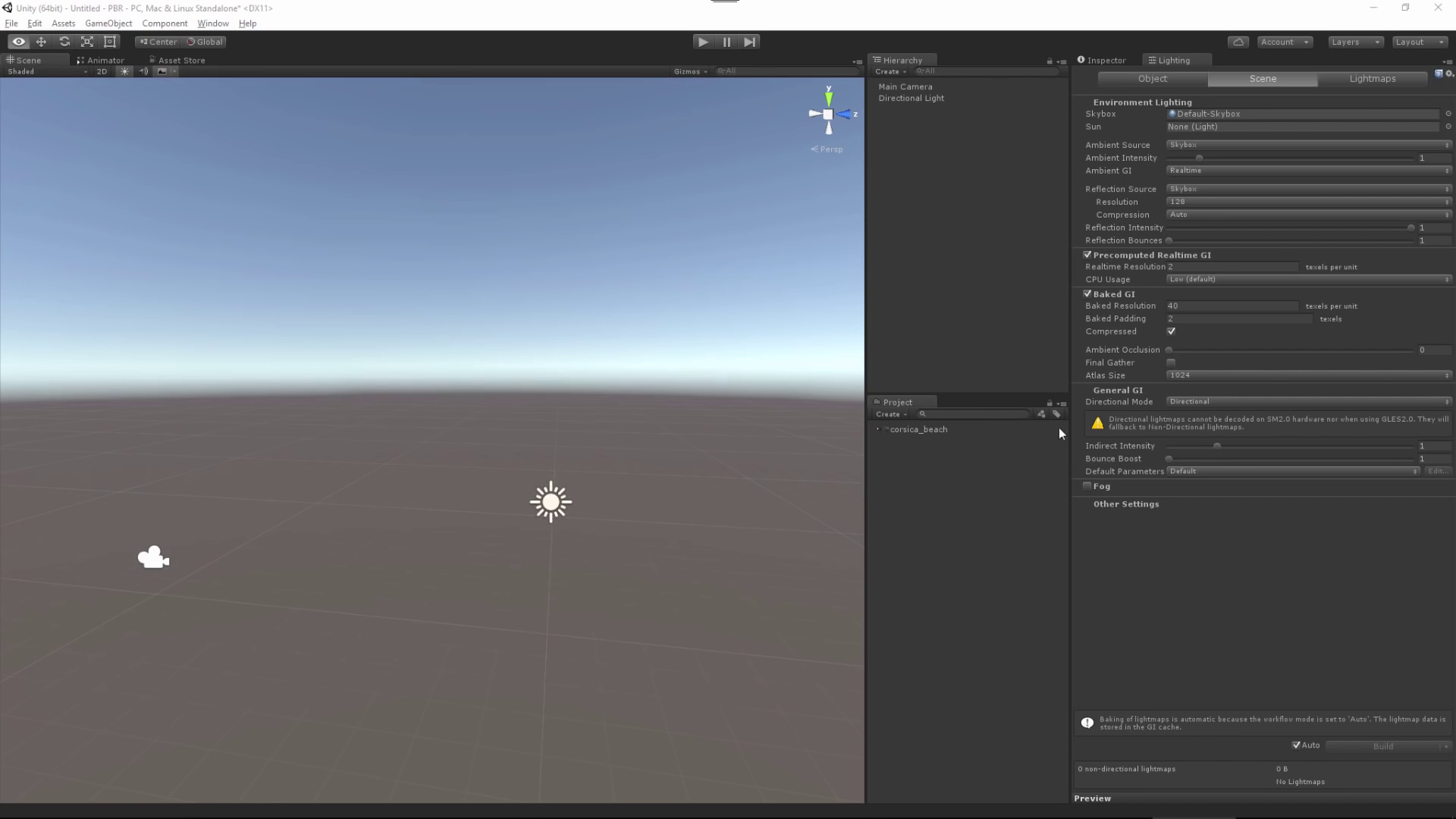
left_click(921, 433)
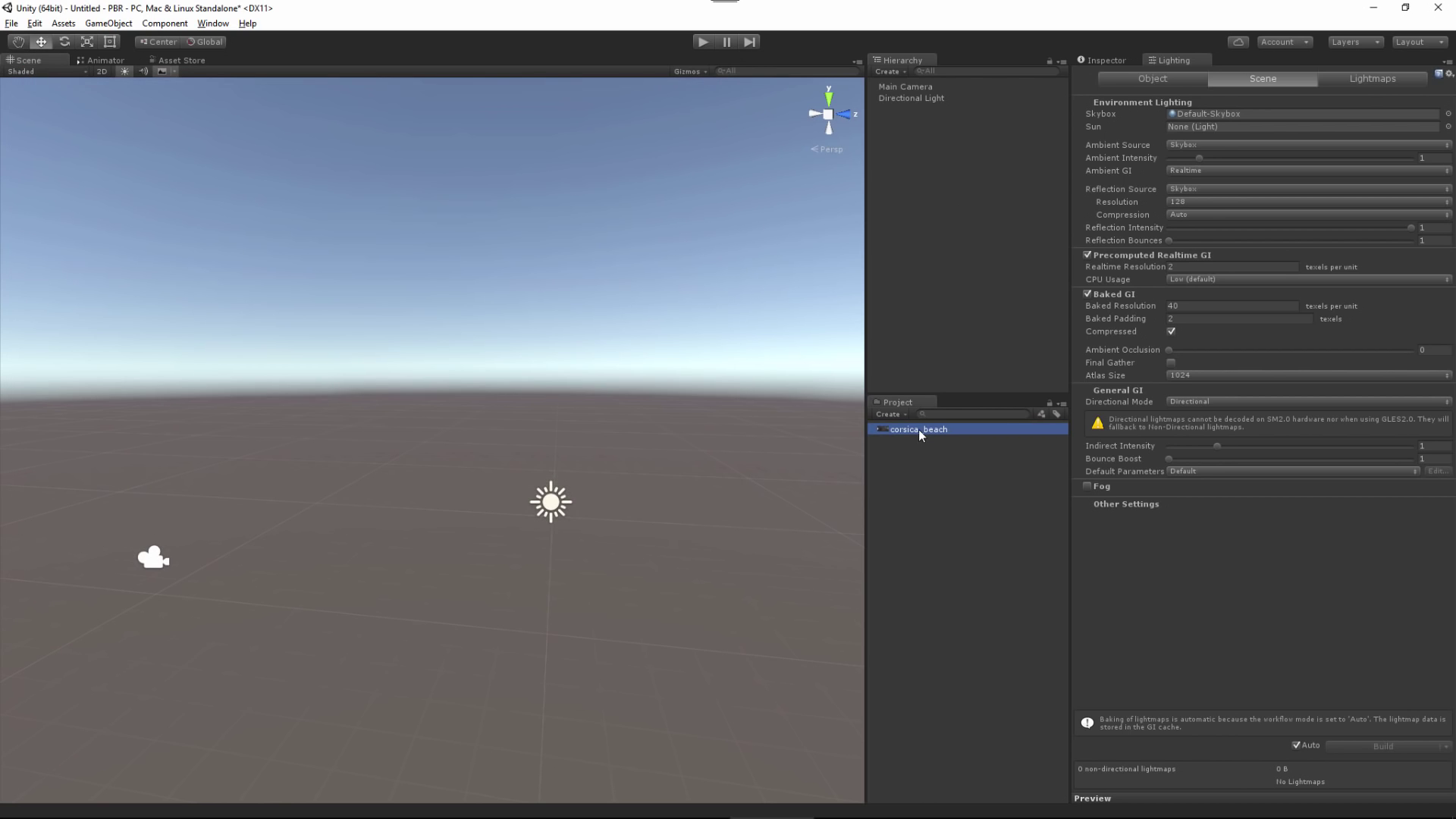
left_click(1111, 60)
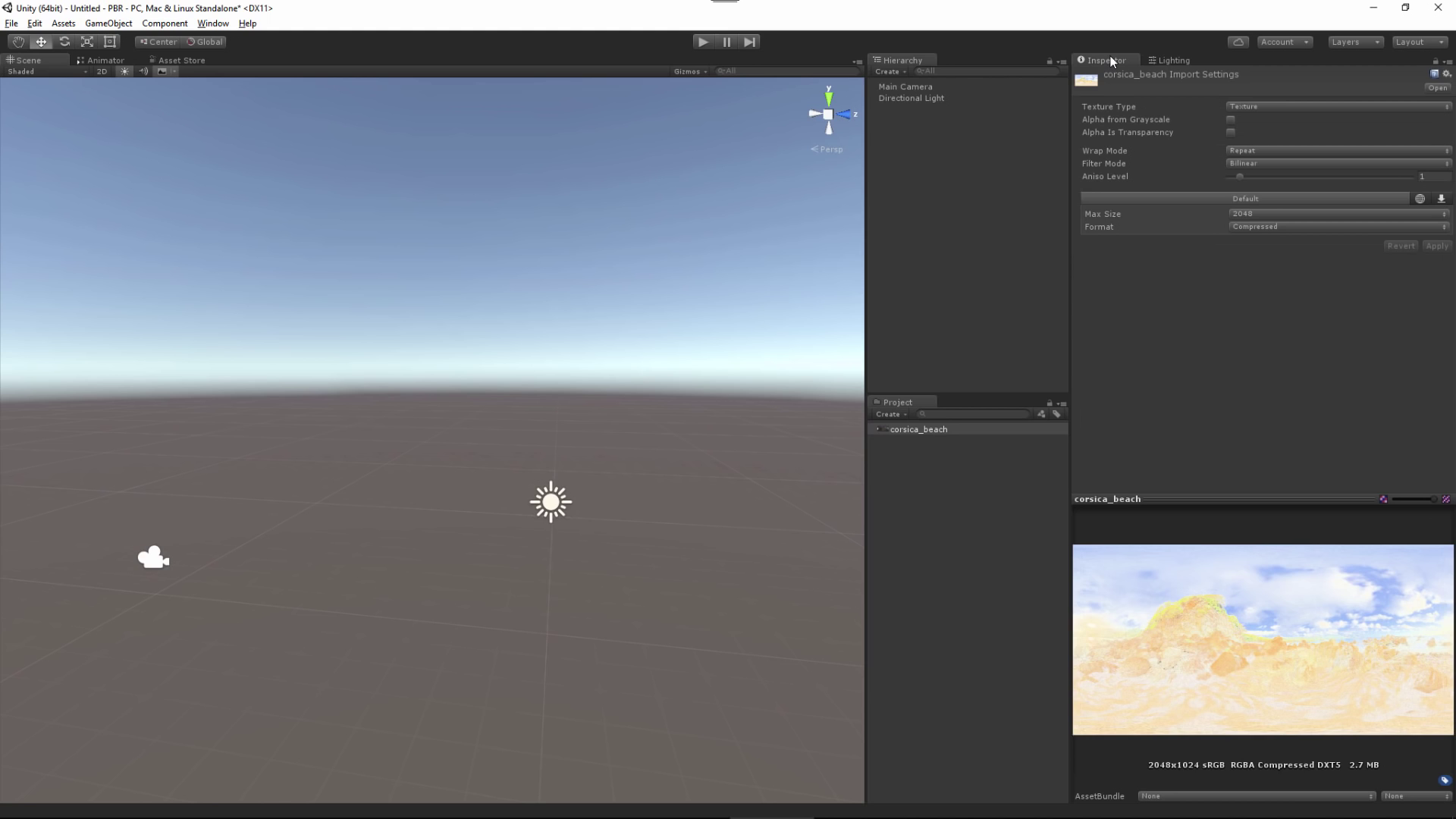
left_click(1263, 106)
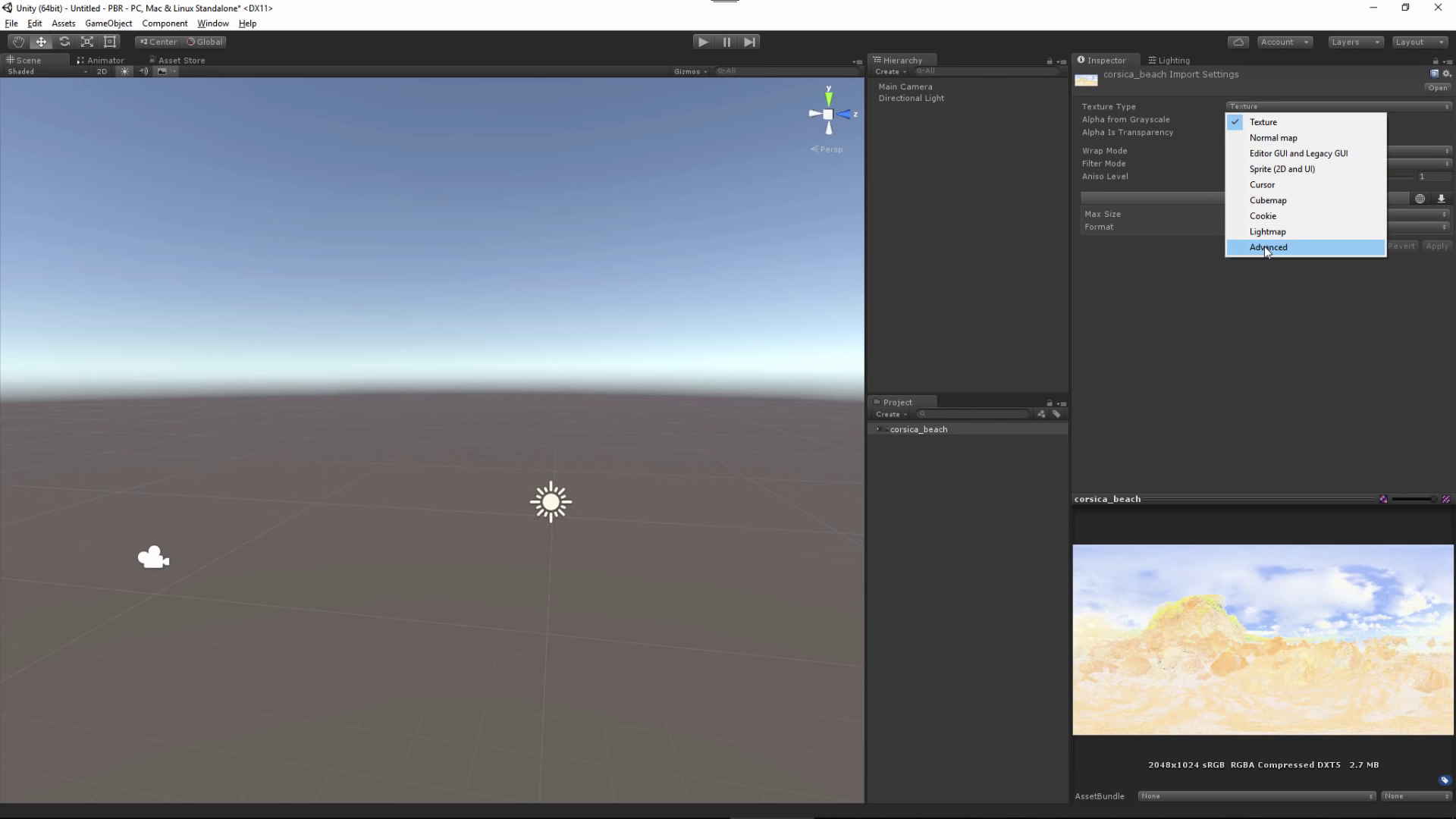
left_click(1269, 201)
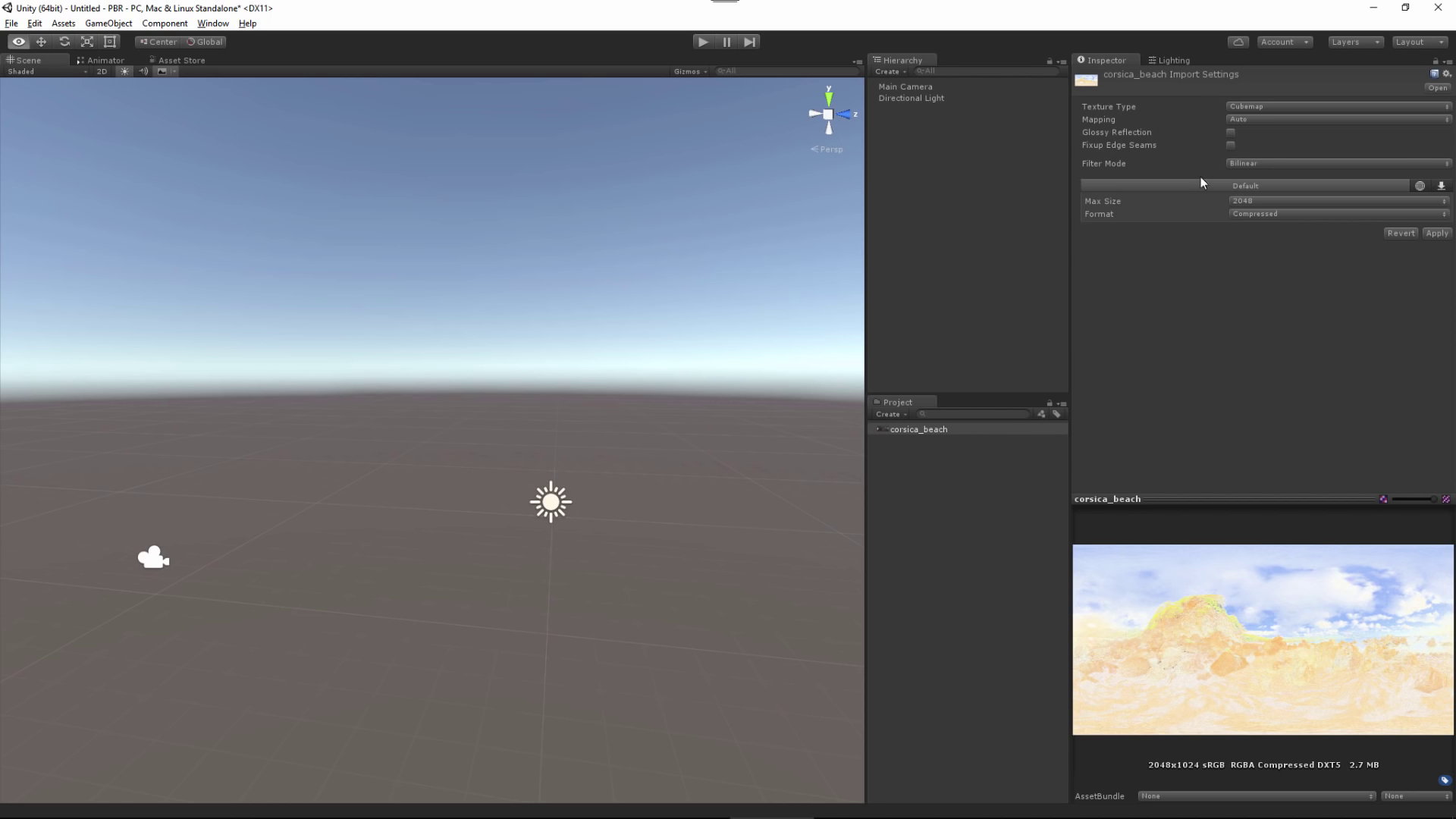
left_click(1437, 234)
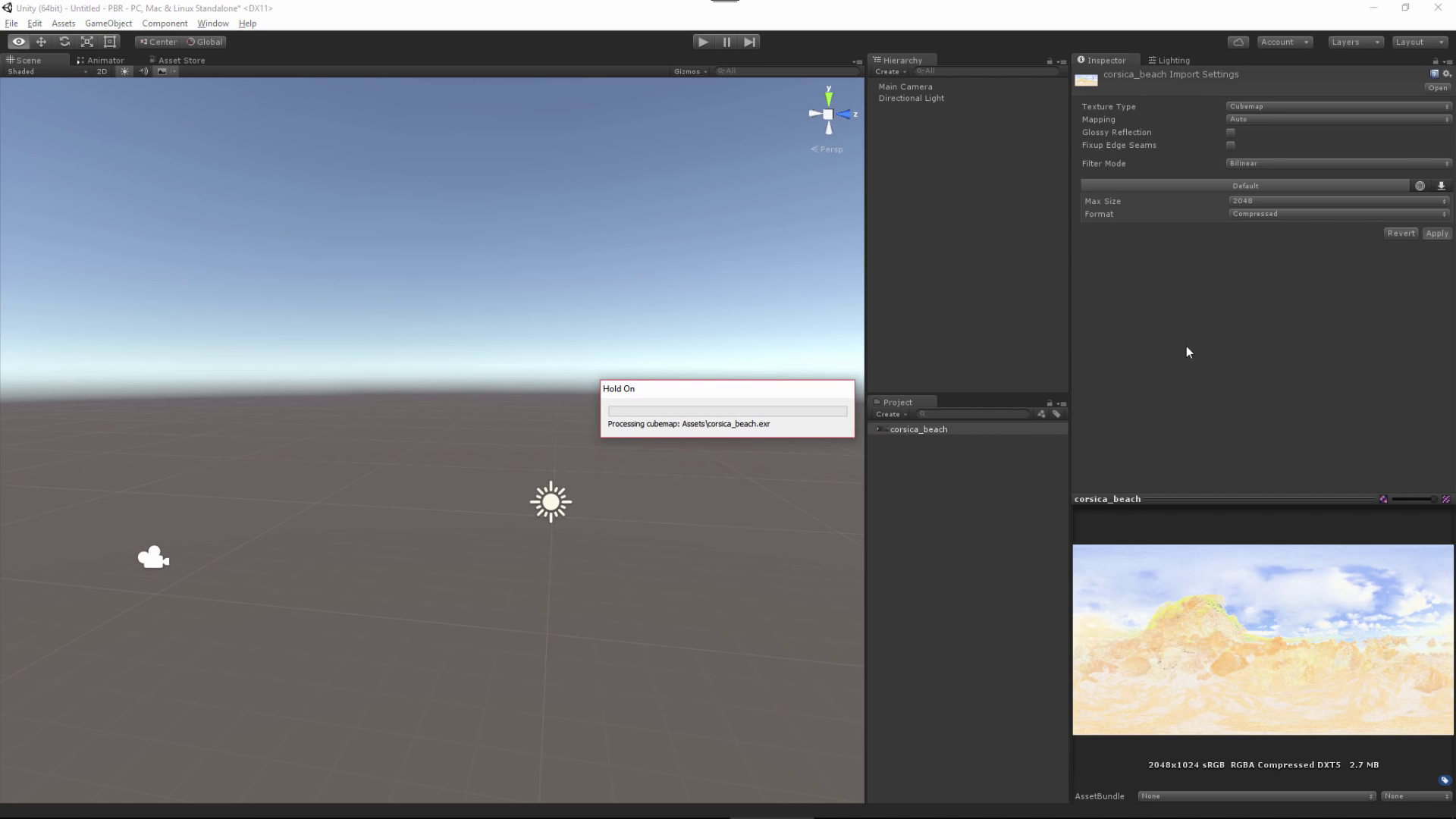
left_click_drag(1248, 681, 1274, 658)
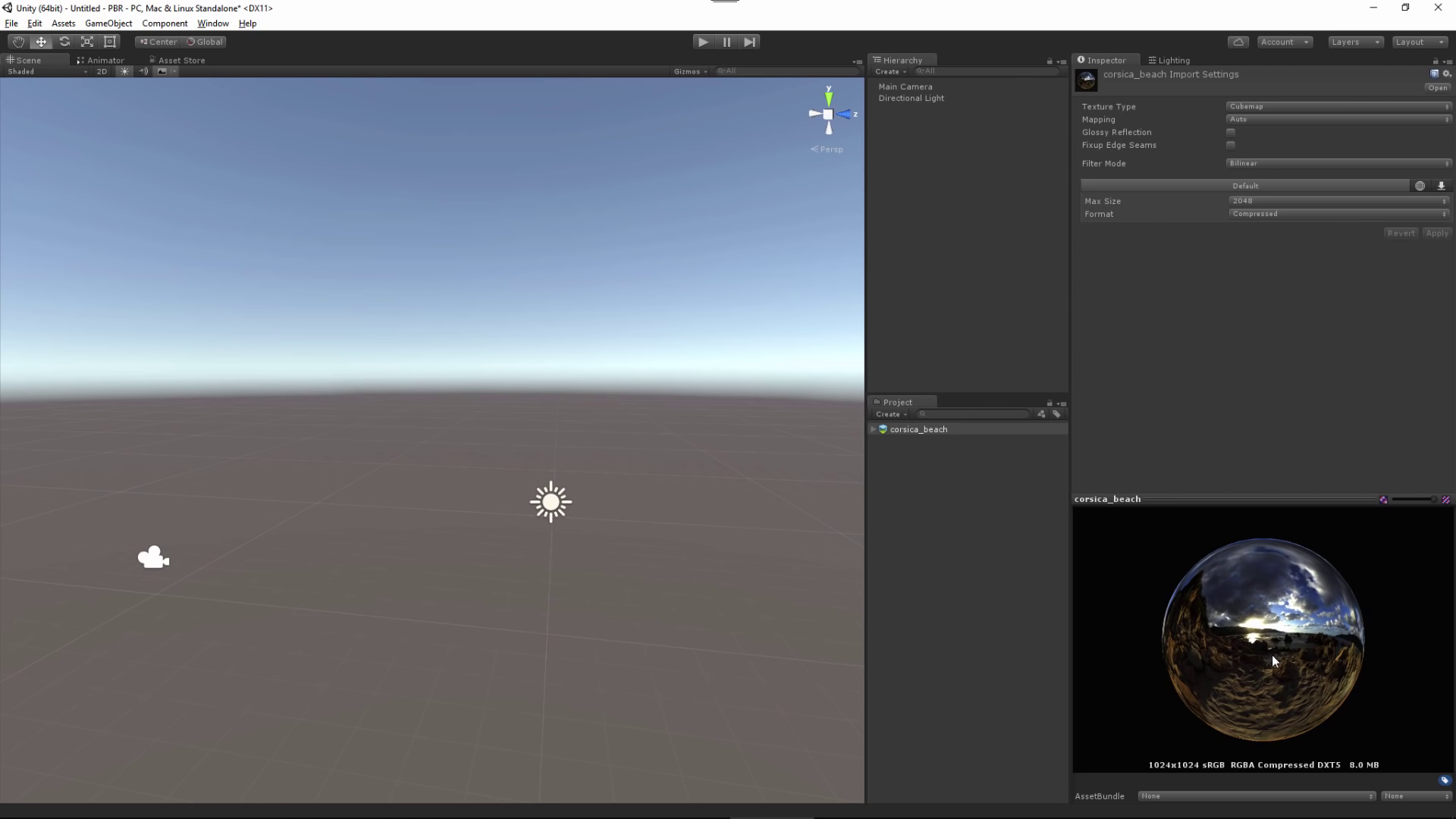
Create a new material named 'skybox' in the Project panel
left_click(892, 415)
mouse_move(897, 417)
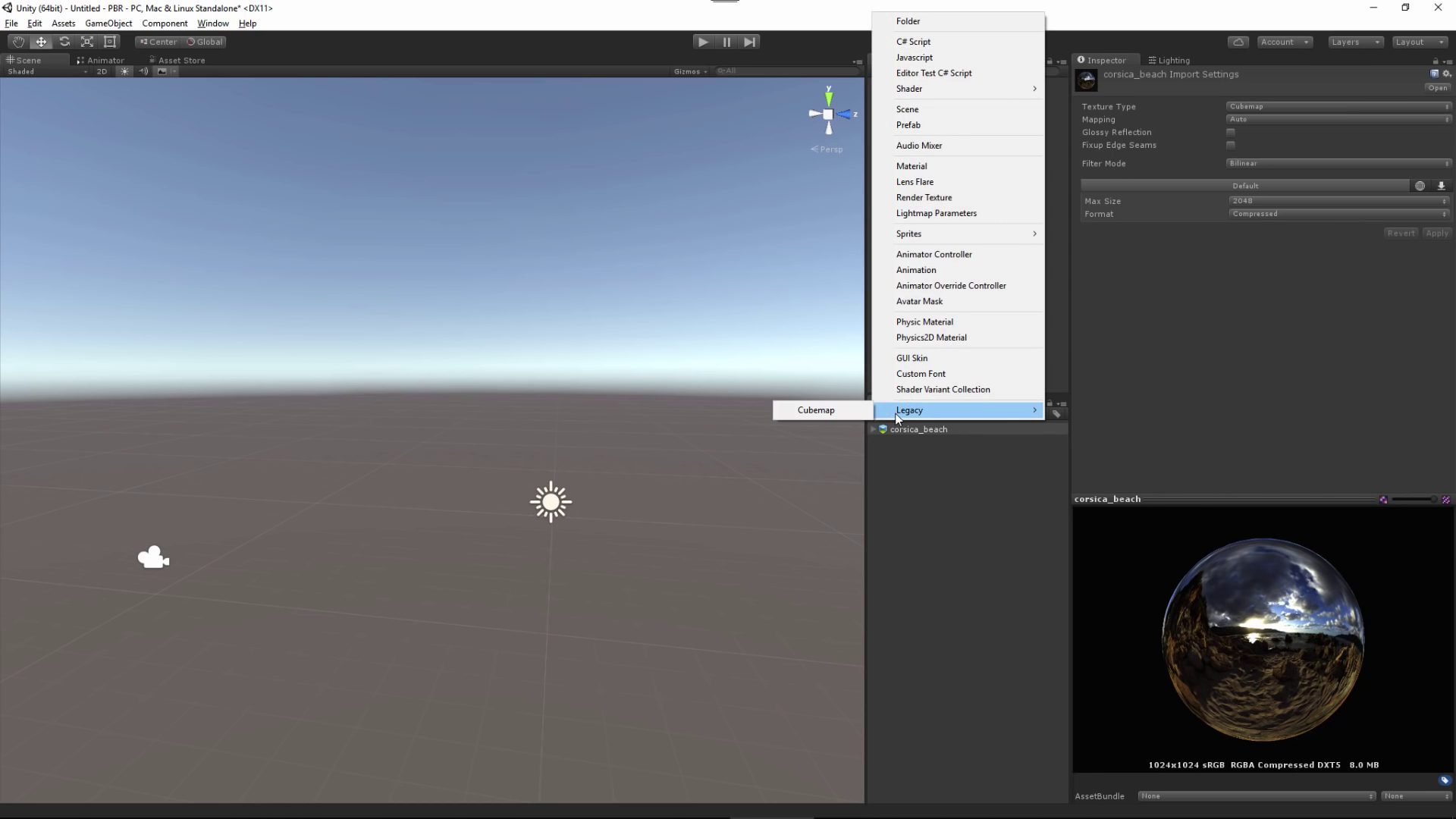
left_click(927, 165)
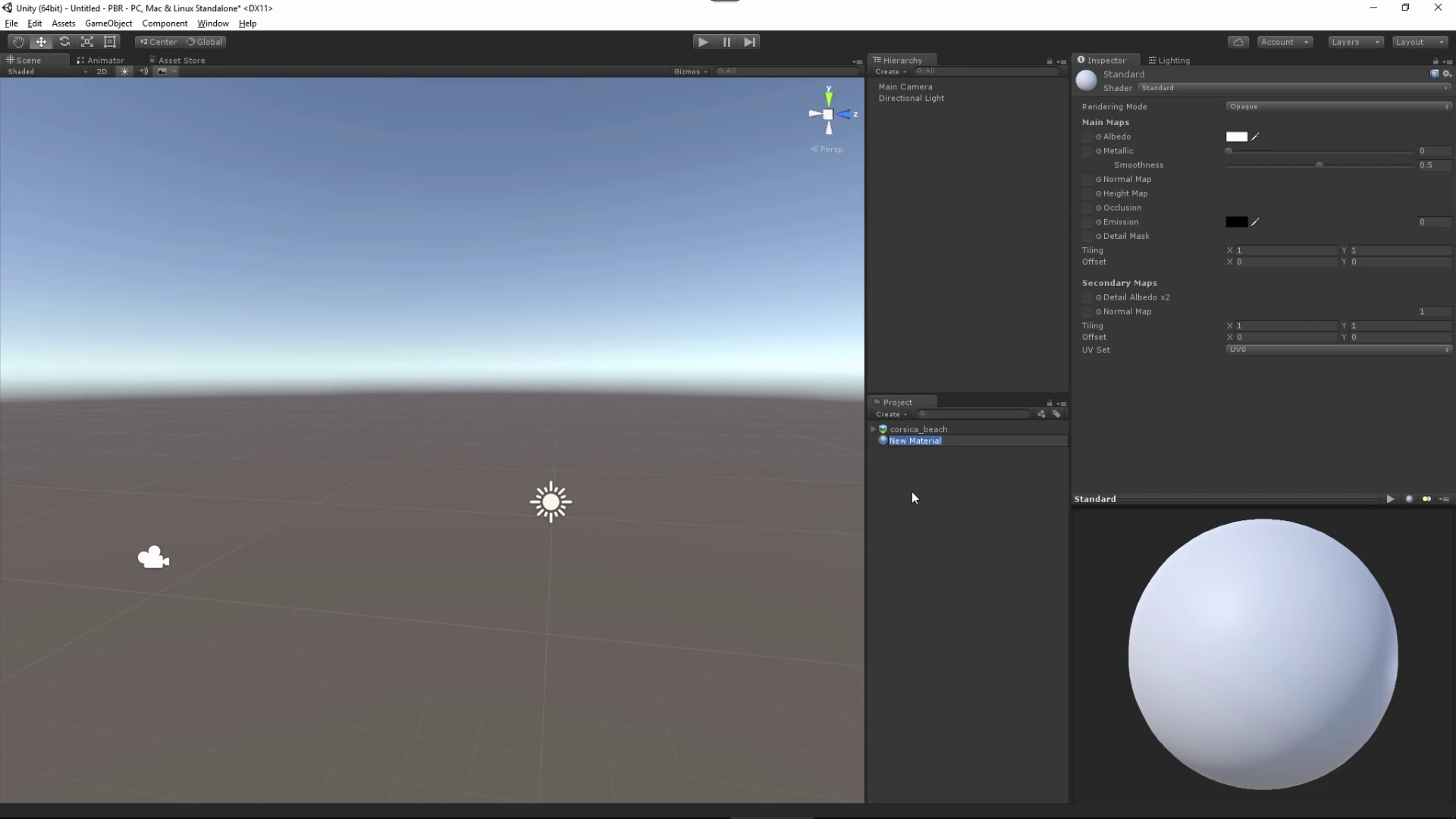
type("skybox")
key("Return")
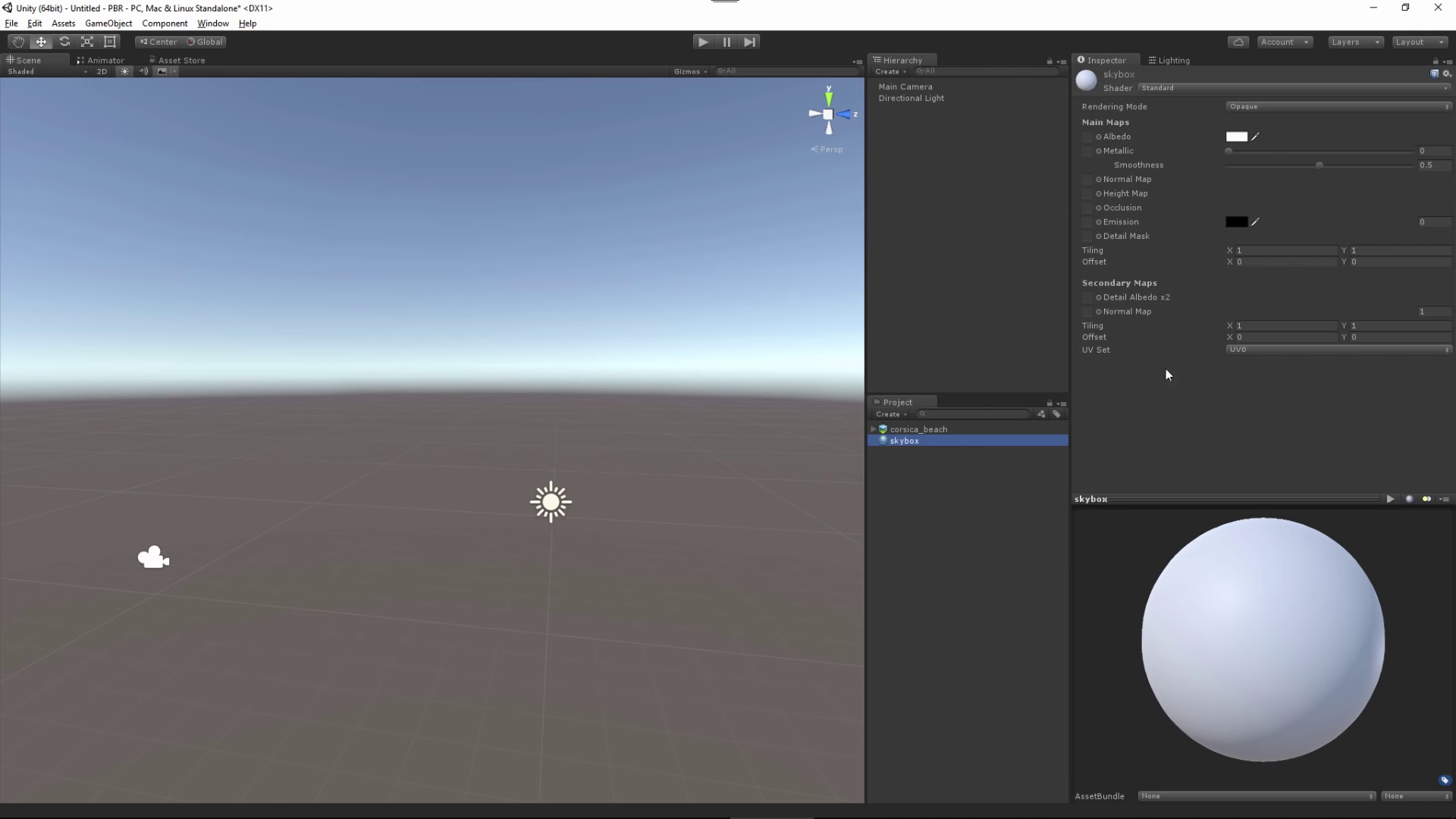
Give the skybox material the Skybox/Cubemap shader, assign corsica_beach, and adjust its Rotation slightly
left_click(1170, 89)
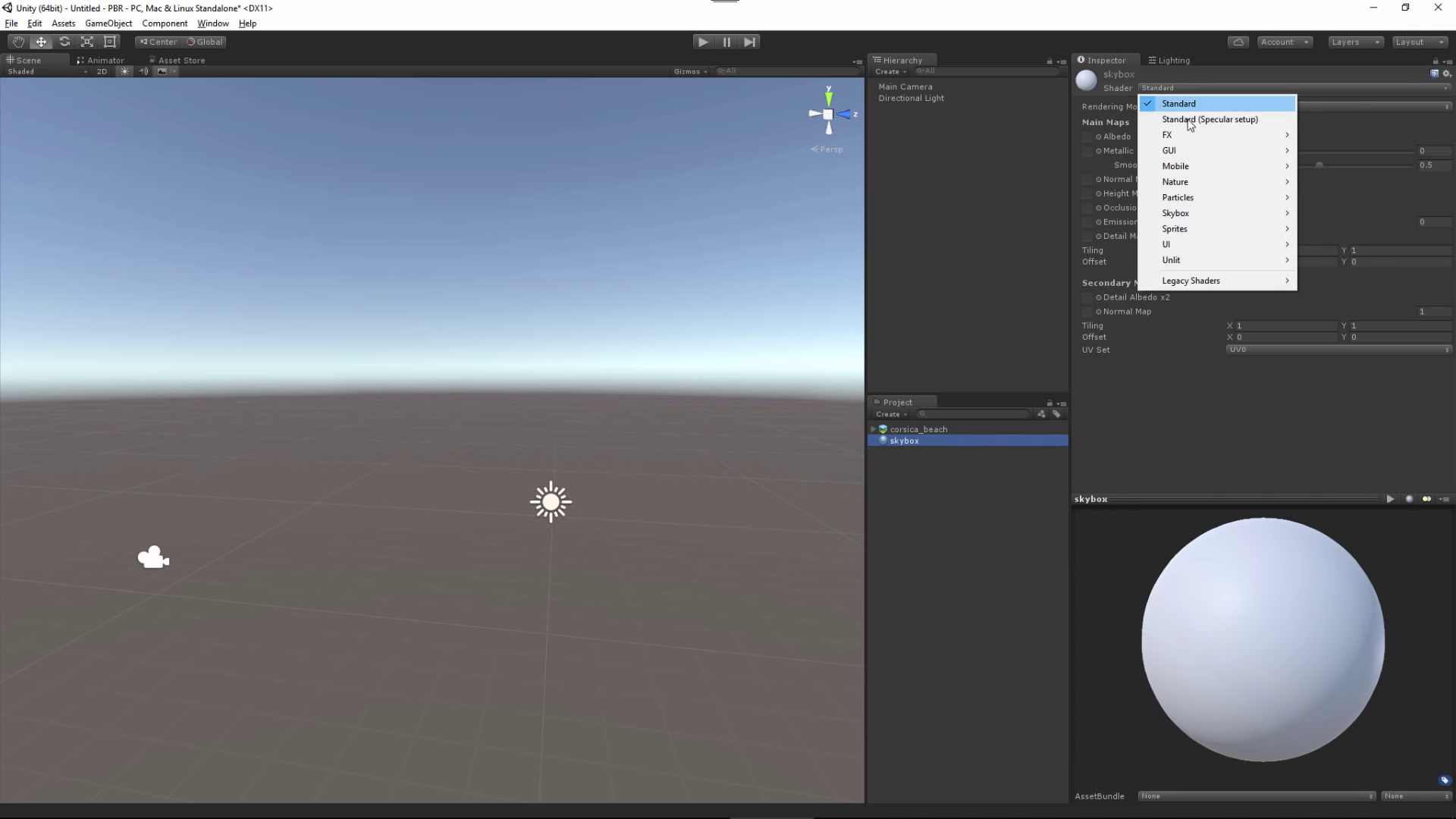
mouse_move(1187, 216)
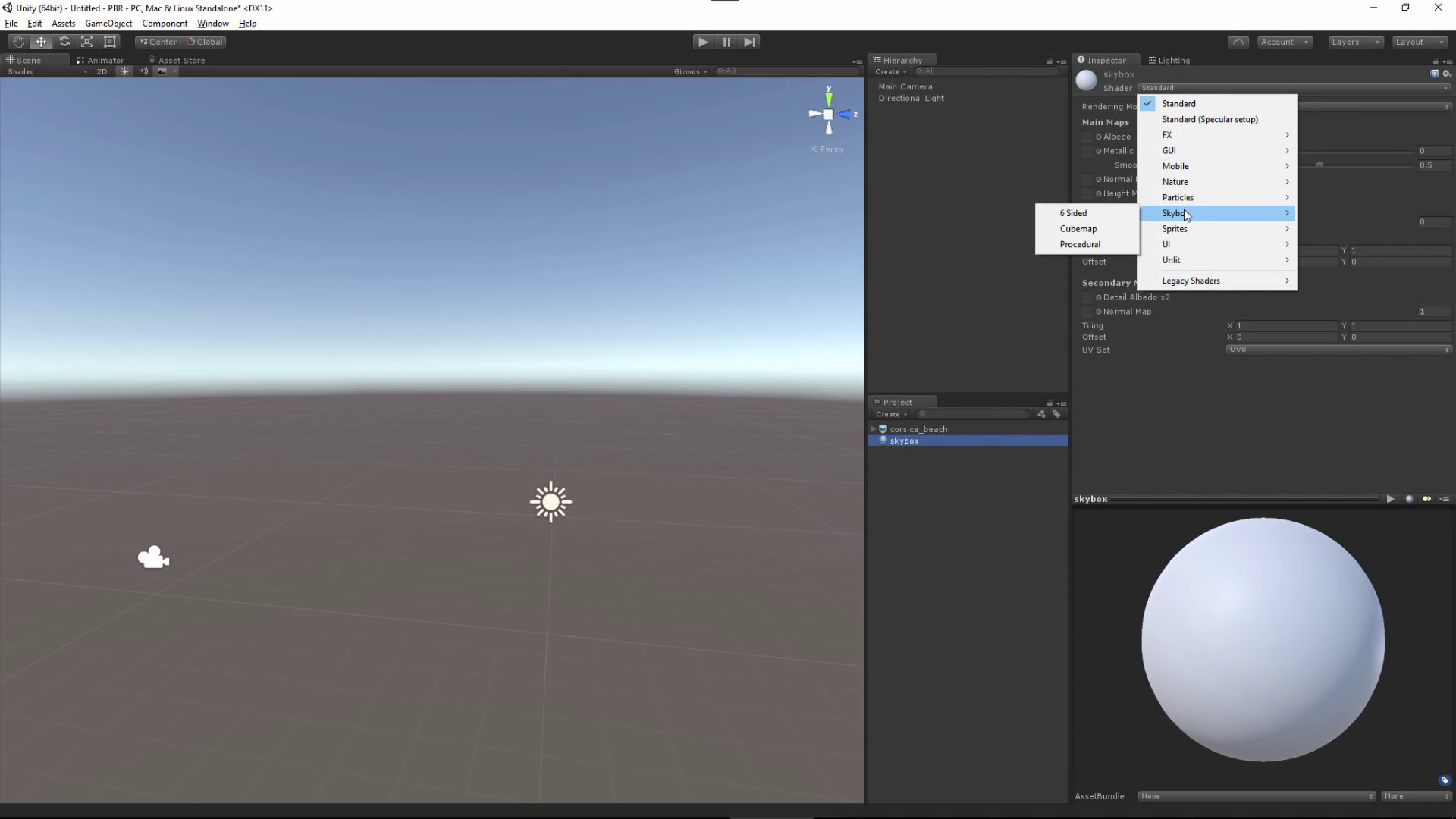
left_click(1082, 227)
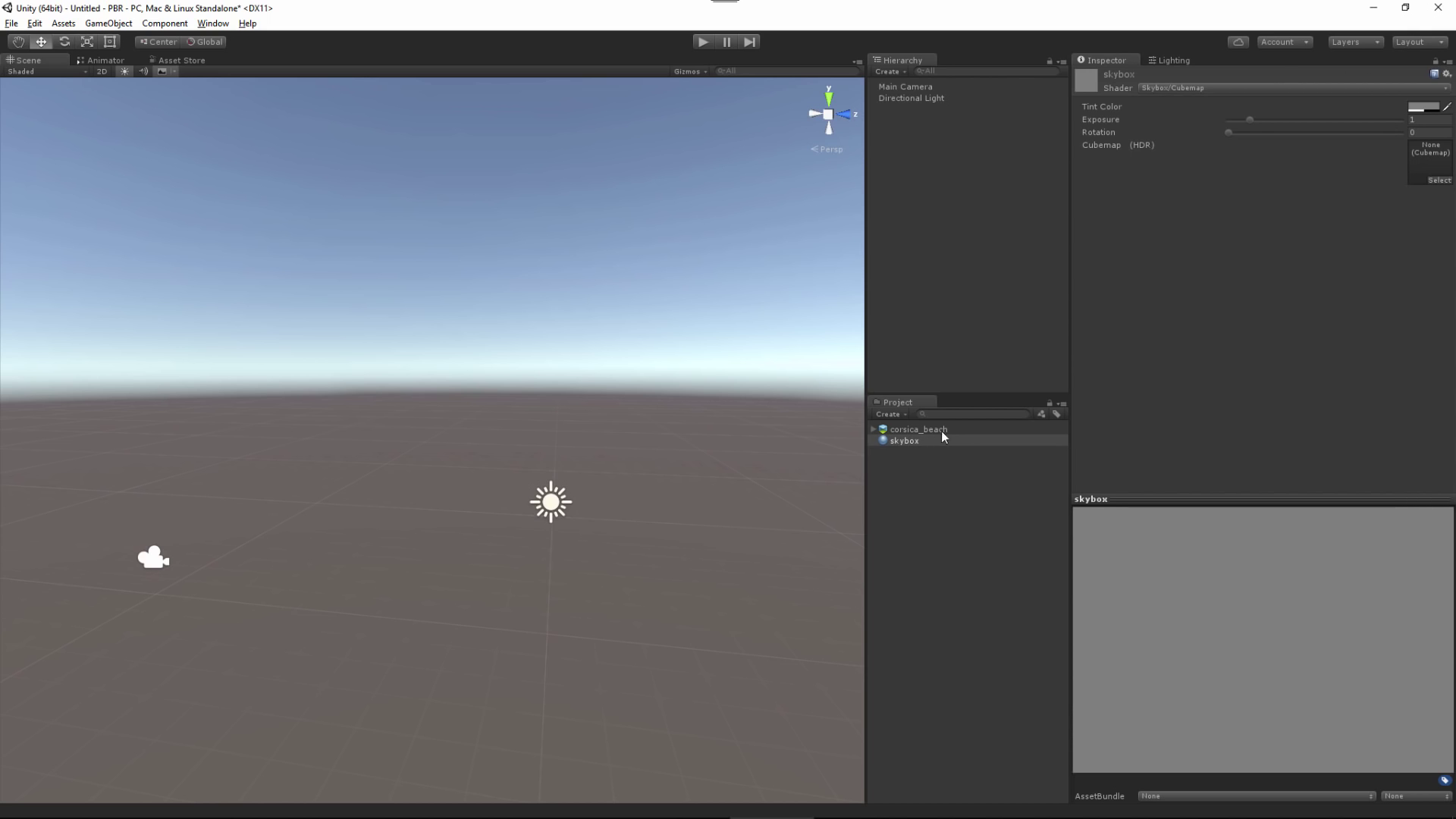
left_click_drag(929, 430, 1431, 163)
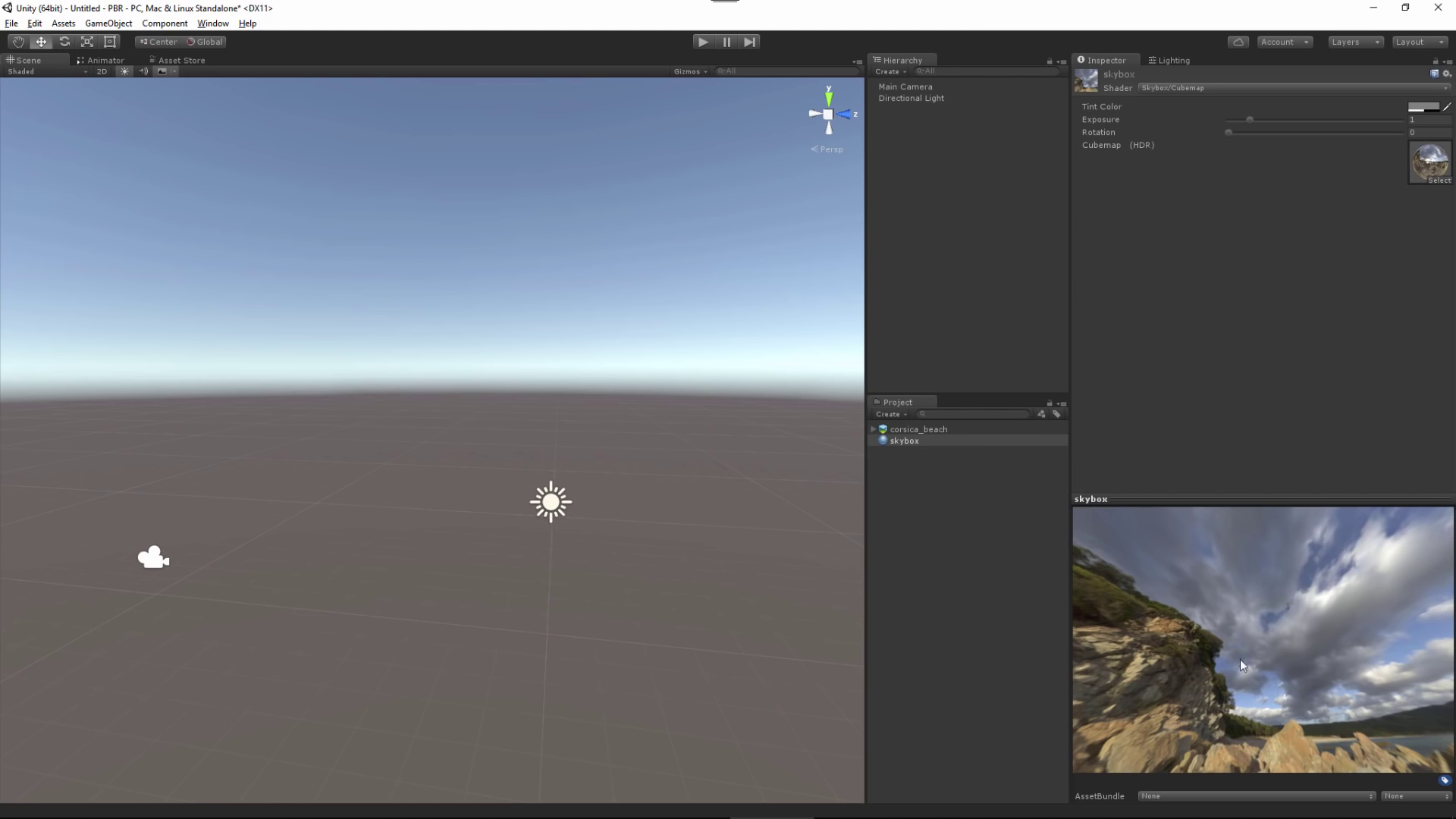
mouse_move(1235, 133)
left_mouse_down()
mouse_move(1255, 134)
mouse_move(1232, 134)
left_mouse_up()
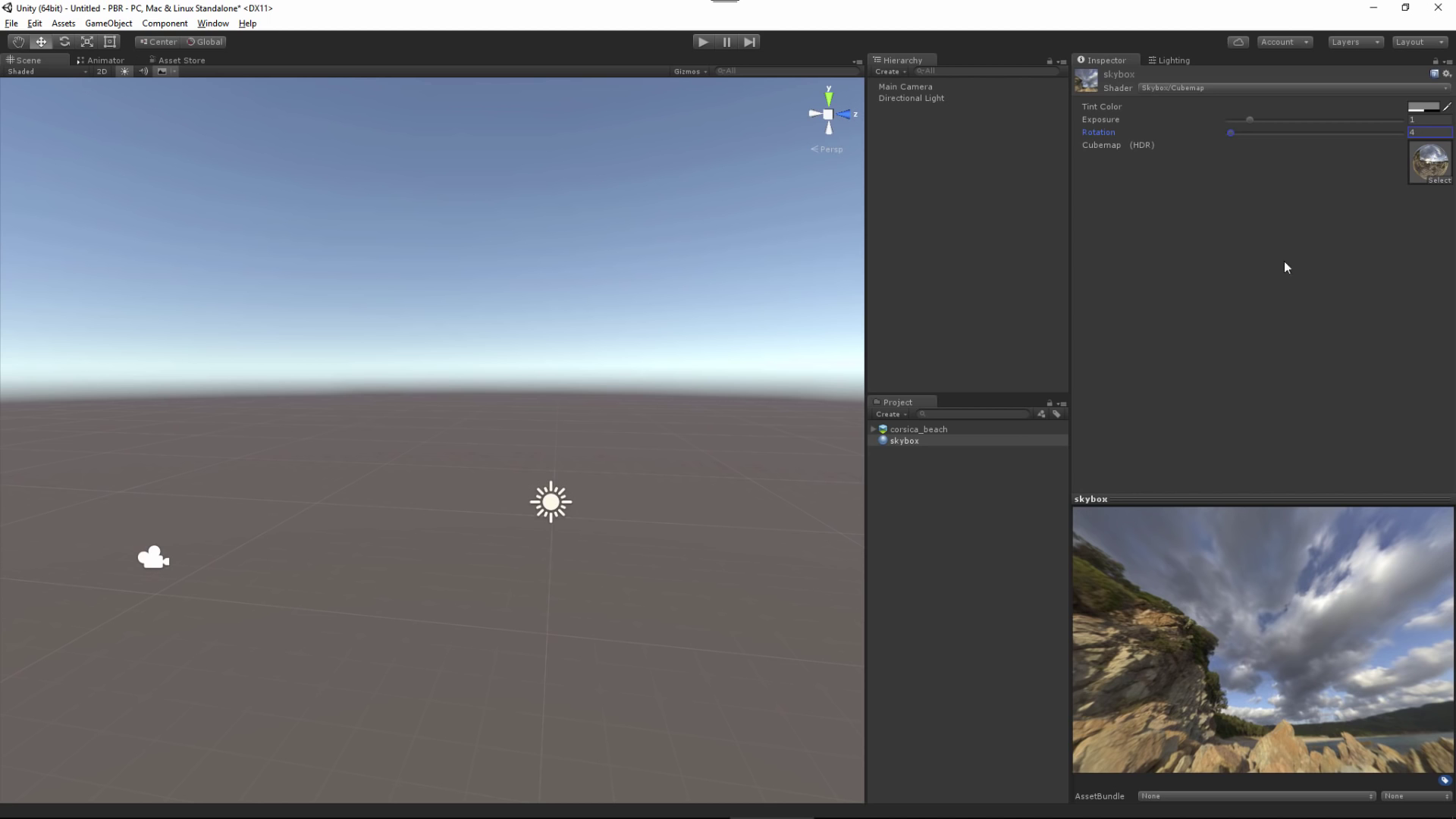
Drag the skybox material into the Lighting Scene tab's Skybox field, then orbit around the beach
left_click(1171, 61)
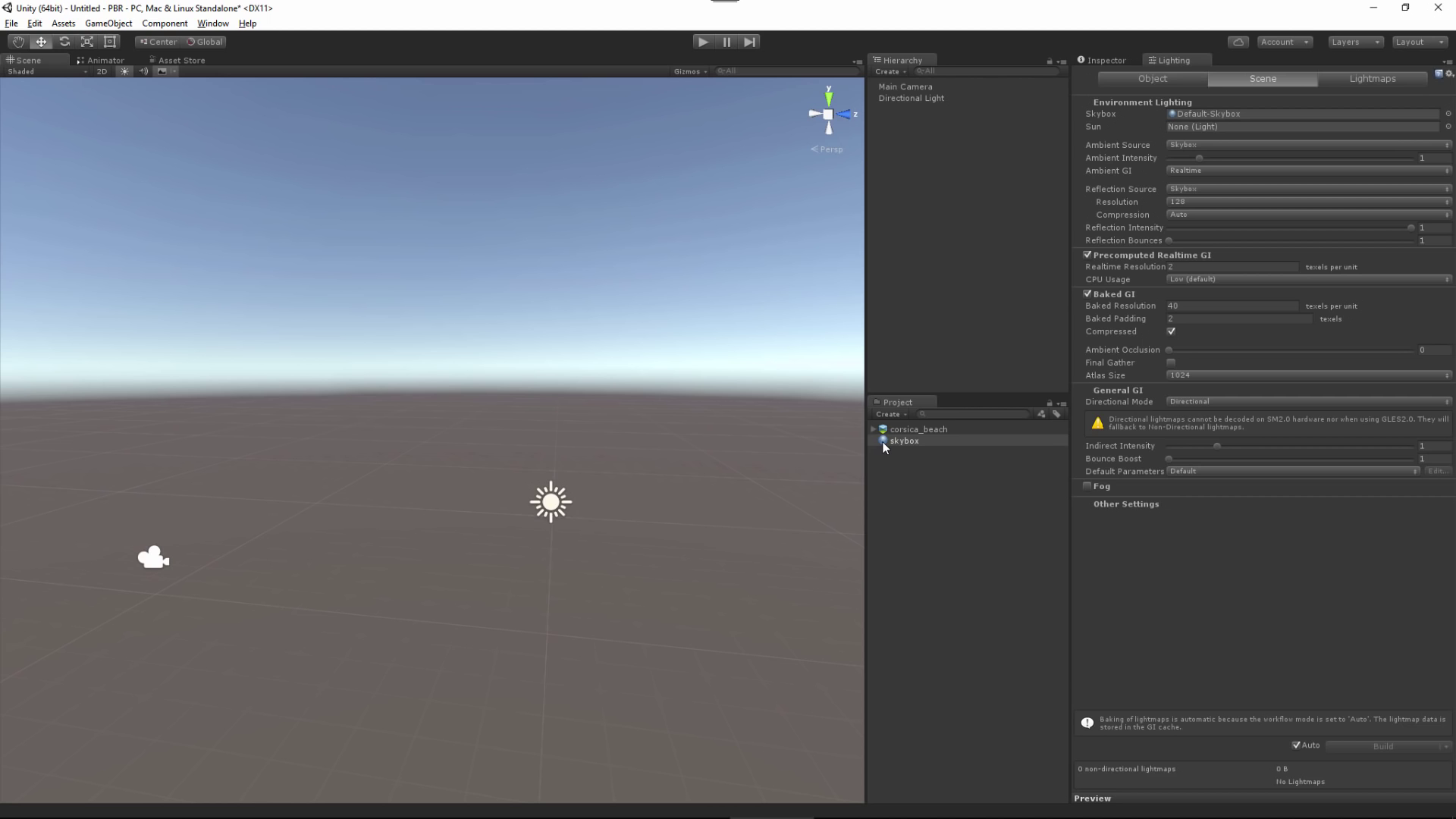
left_click_drag(881, 442, 1220, 119)
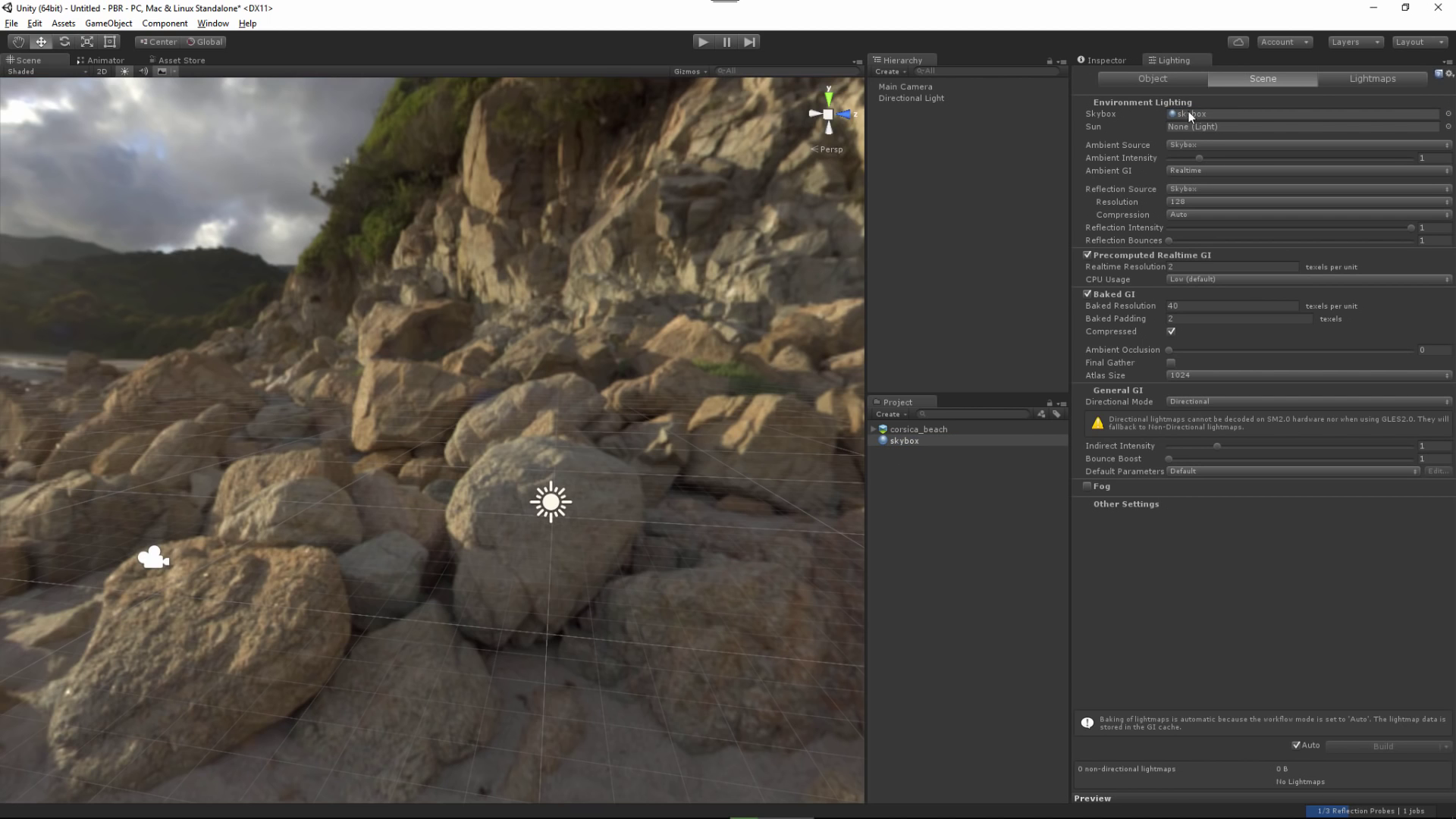
key("alt")
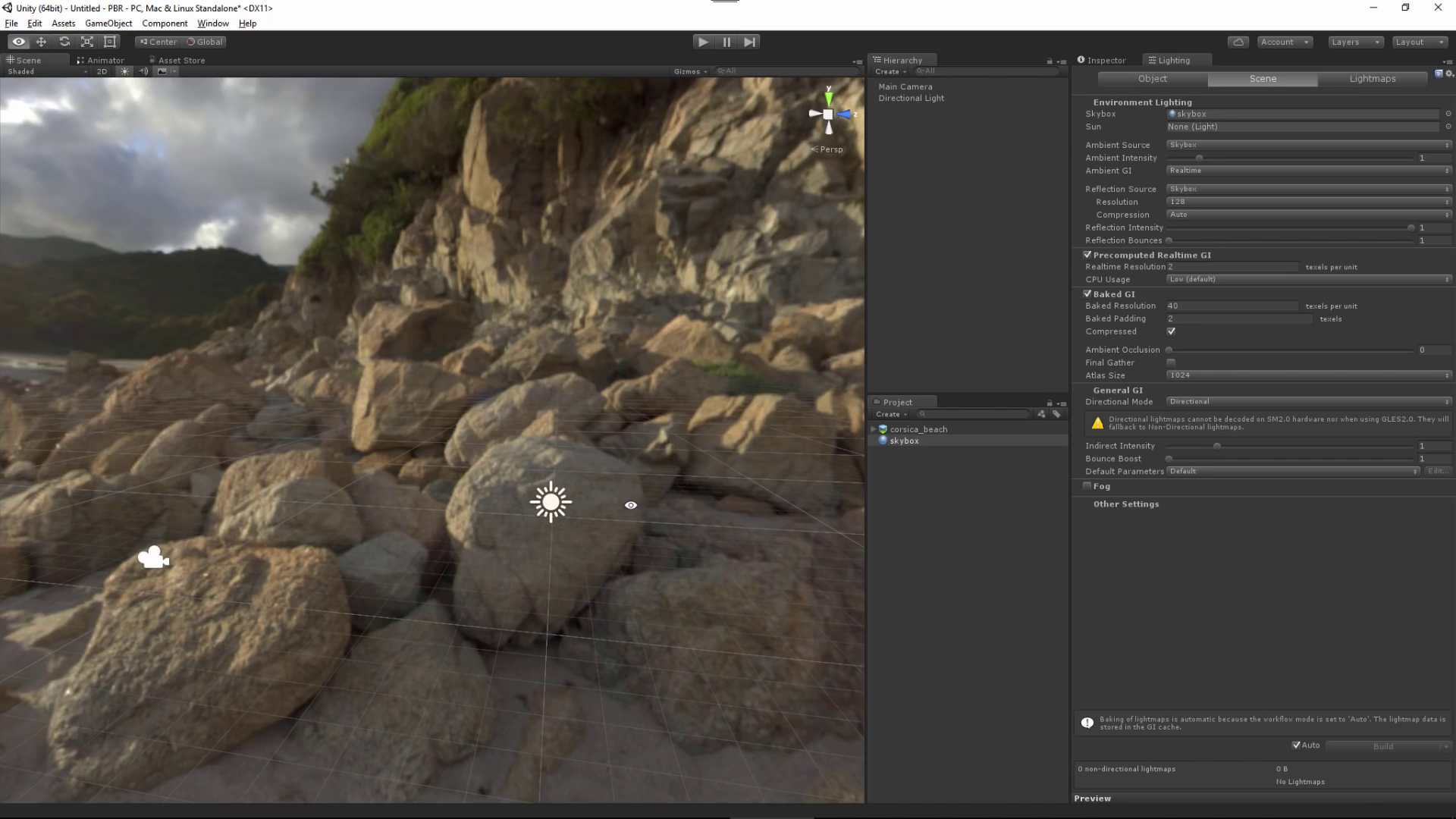
left_click_drag(630, 505, 554, 430, "alt")
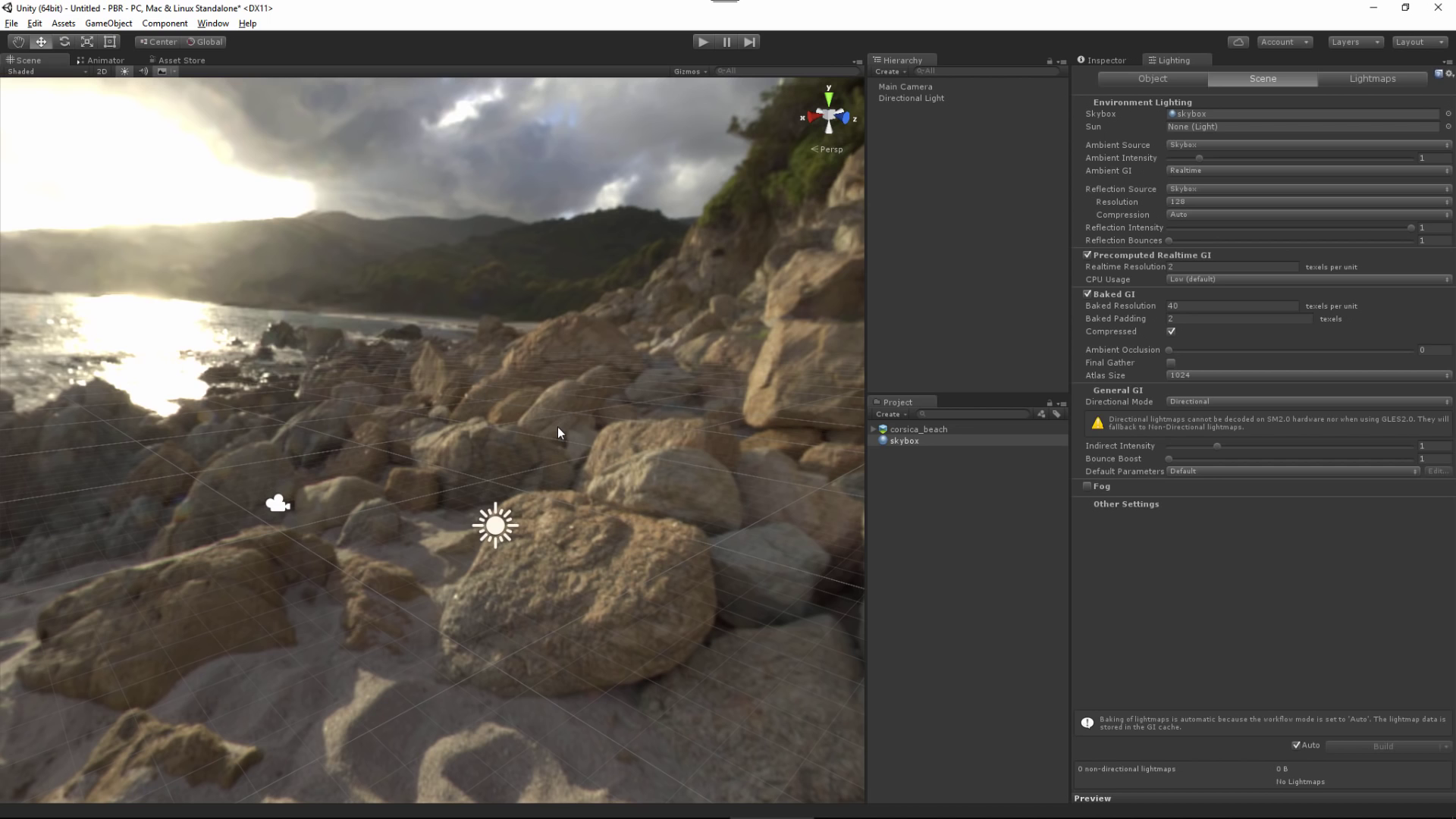
Create a Reflection Probe via GameObject > Light and select it in the Hierarchy
left_click(108, 23)
mouse_move(99, 102)
left_click(258, 169)
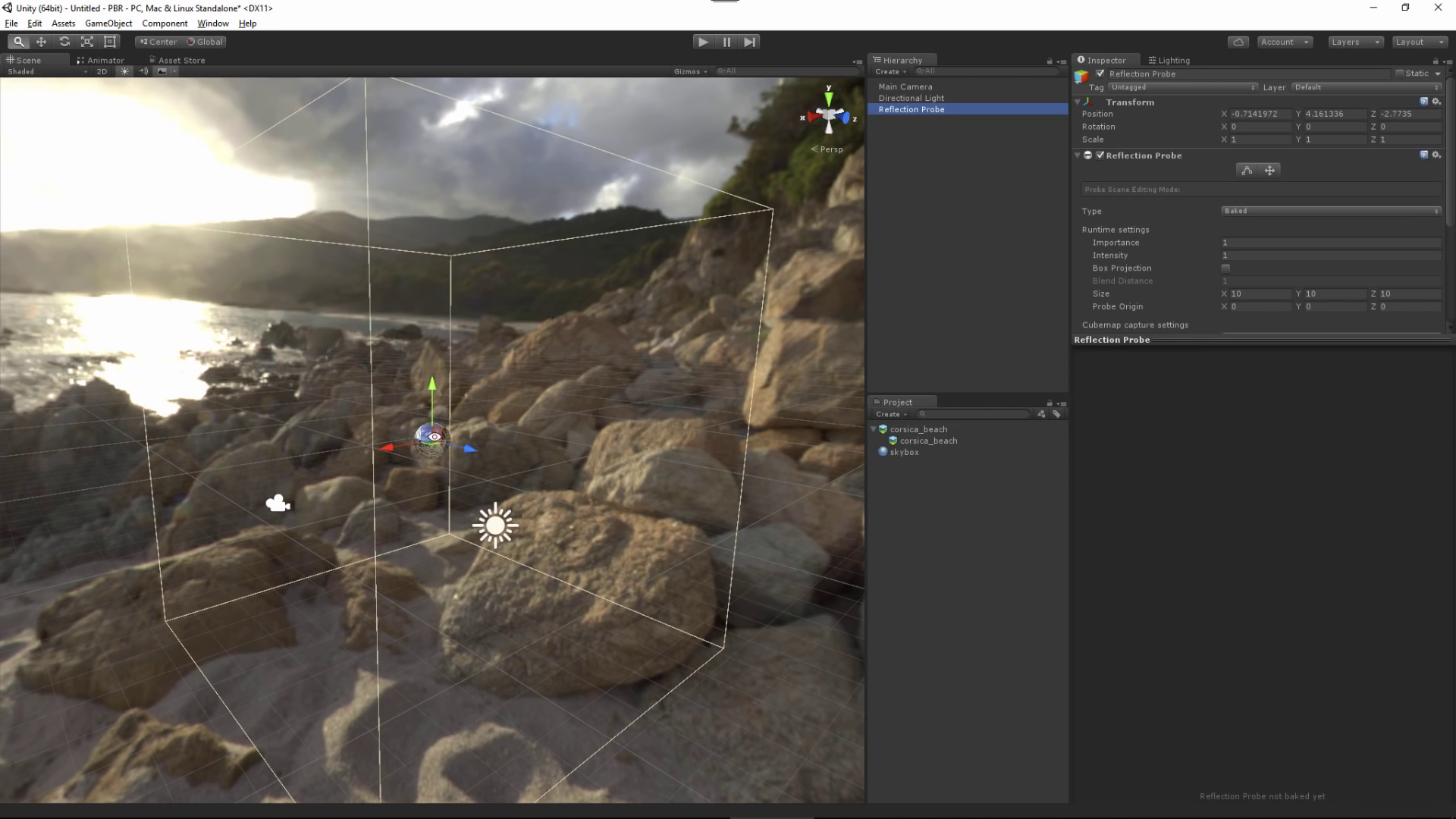
scroll(802, 446, "up", 5)
left_click(910, 109)
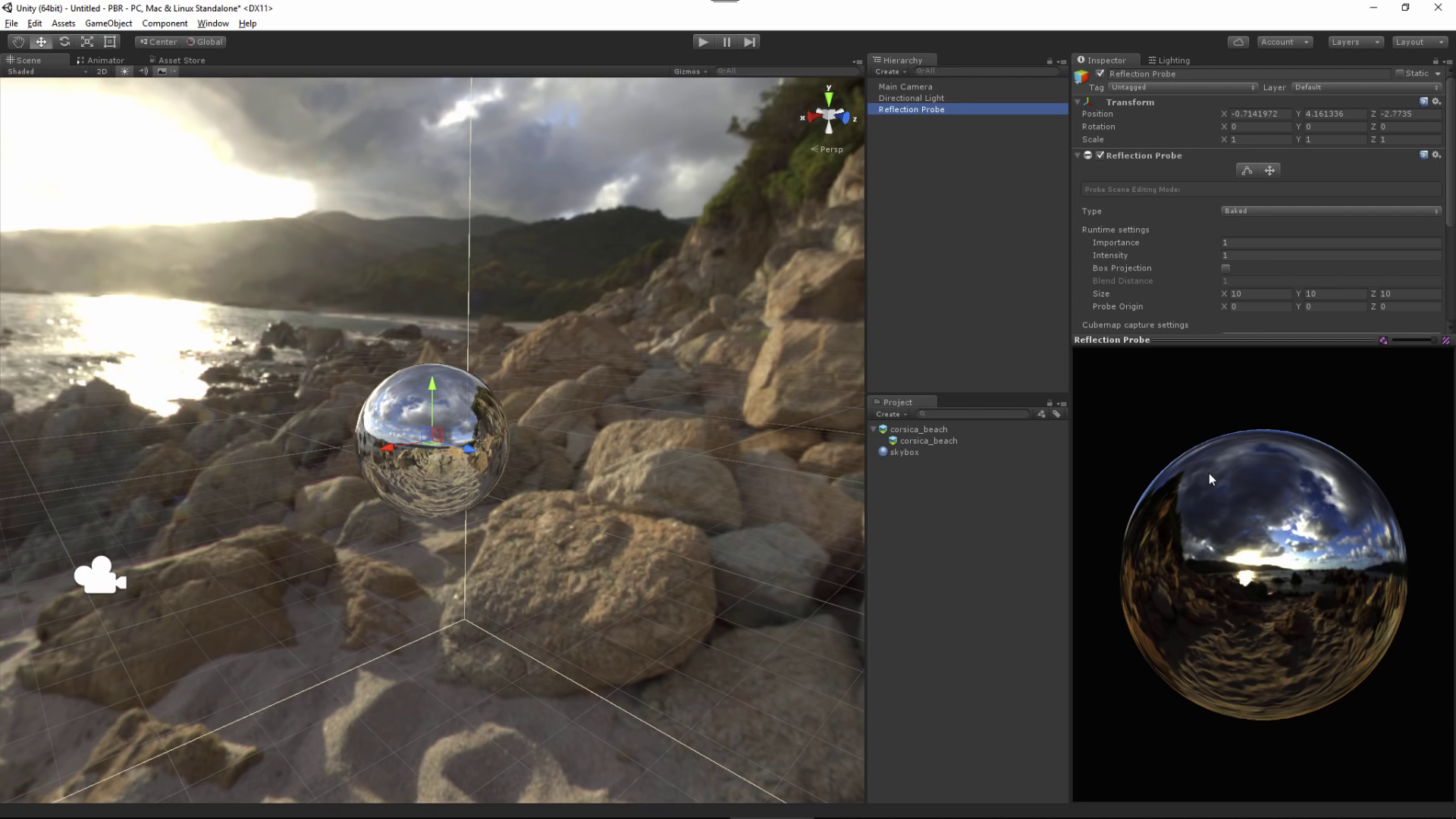
Drag the probe preview's mip slider to blur the reflection to a lower mip level
key("alt")
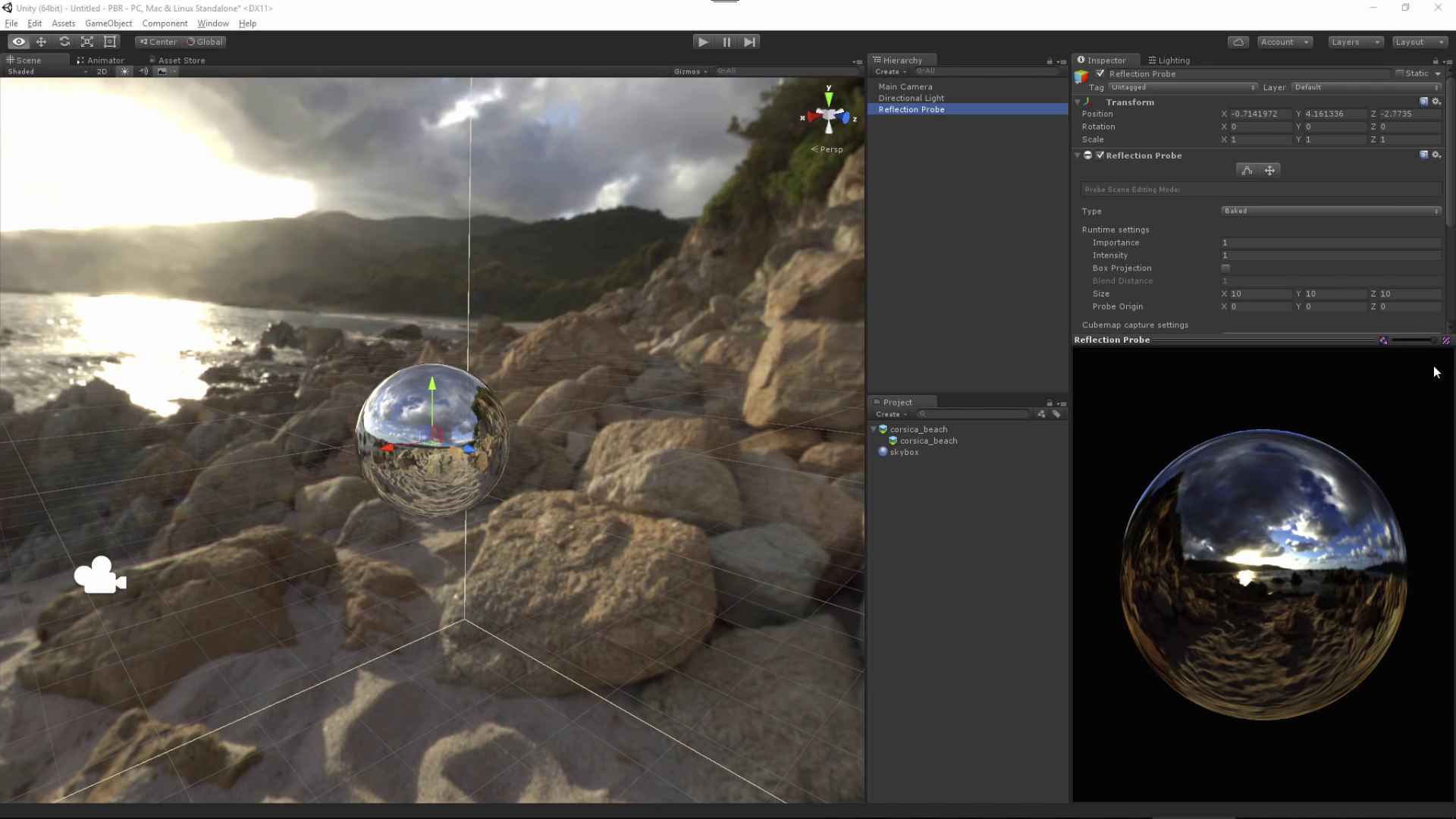
left_click(1437, 345)
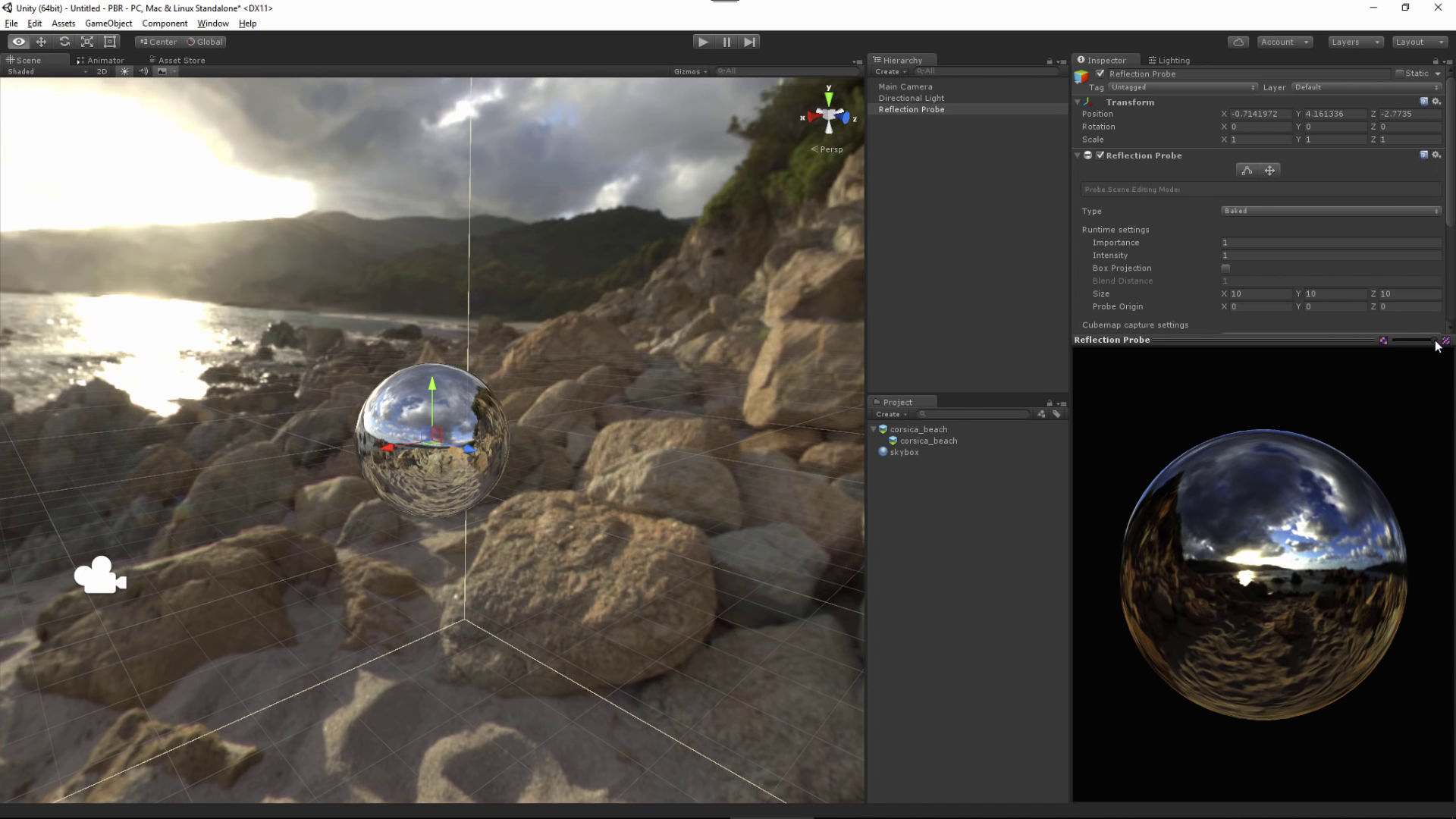
mouse_move(1438, 345)
left_mouse_down()
mouse_move(1398, 347)
mouse_move(1436, 352)
left_mouse_up()
Scrub the Reflection Probe preview's mip slider back and forth, settling on Mip 1
left_click(1433, 342)
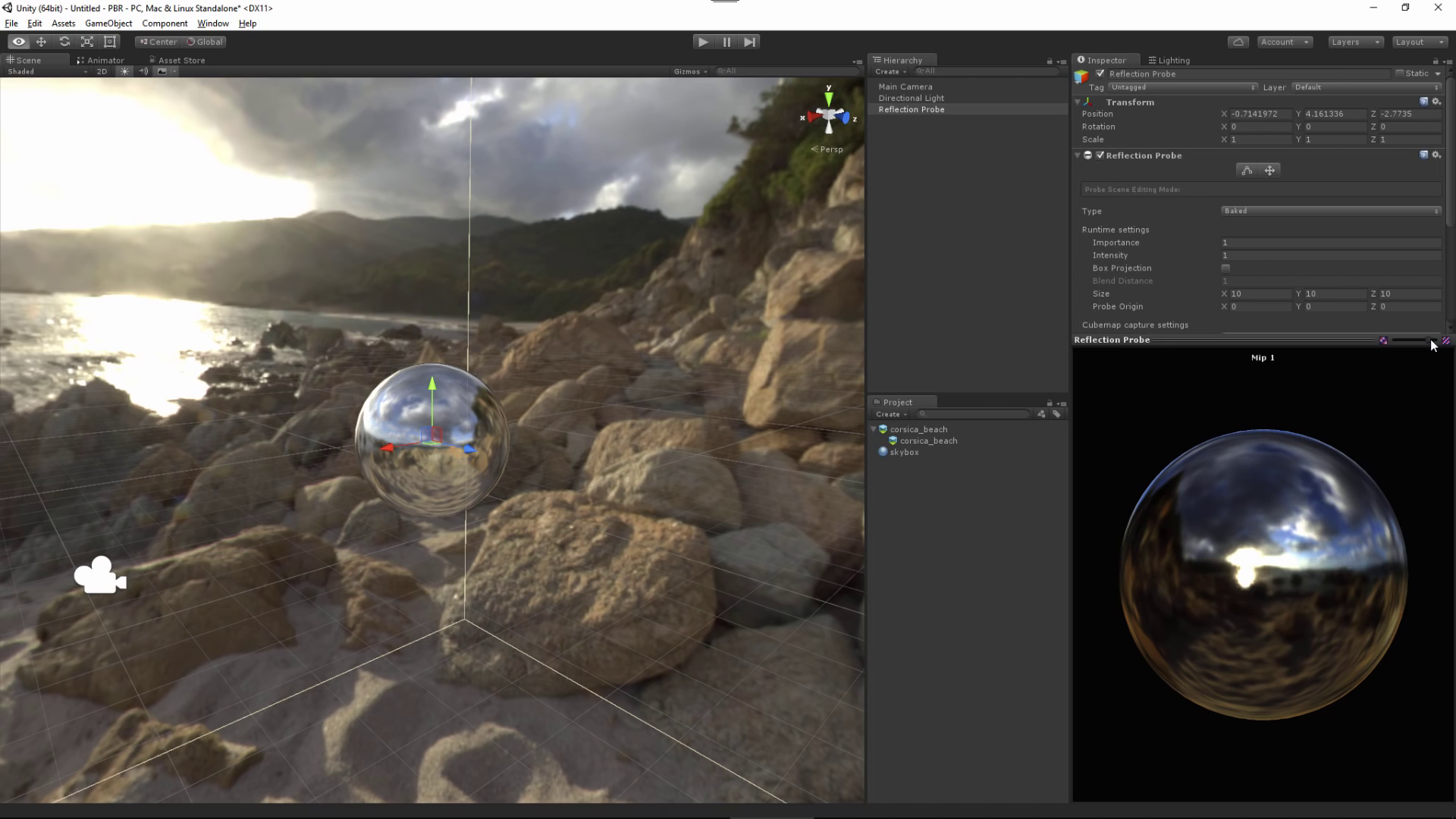
left_click_drag(1434, 345, 1436, 347)
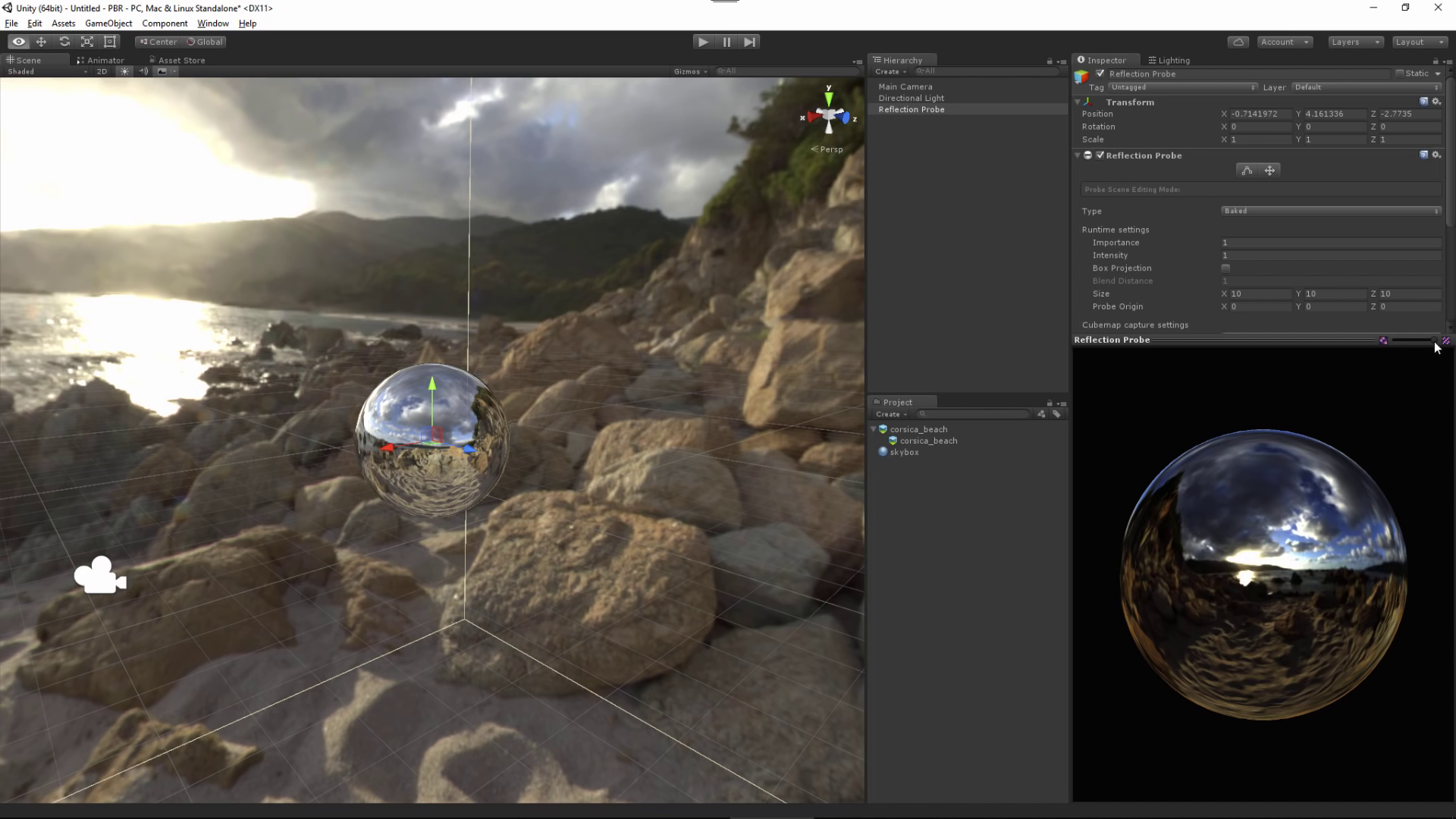
left_click_drag(1435, 347, 1433, 349)
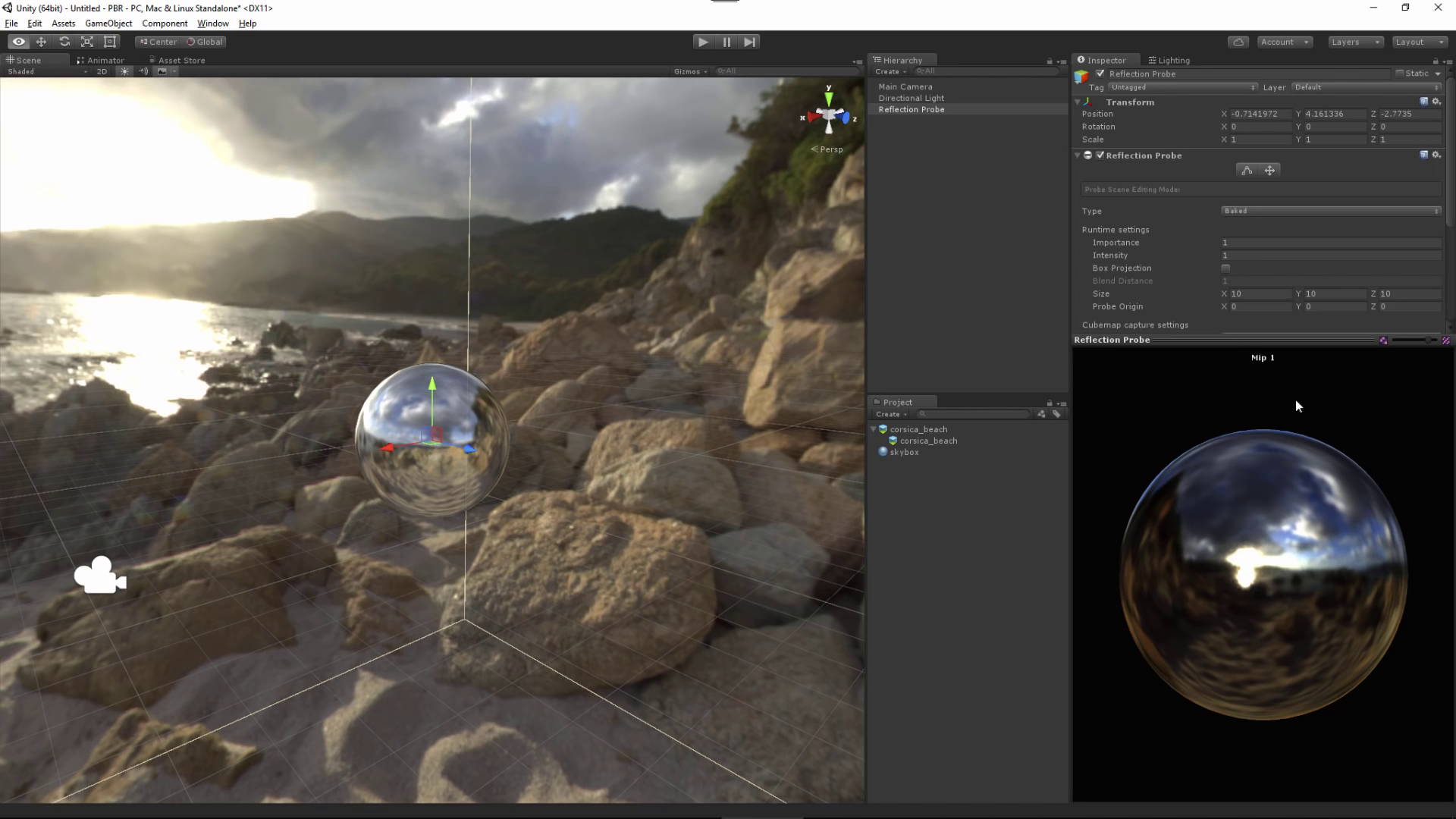
Set the reflection probe's cubemap capture resolution to 512, testing the preview between Mip 1 and Mip 8
left_click_drag(1451, 194, 1451, 291)
scroll(1109, 182, "up", 2)
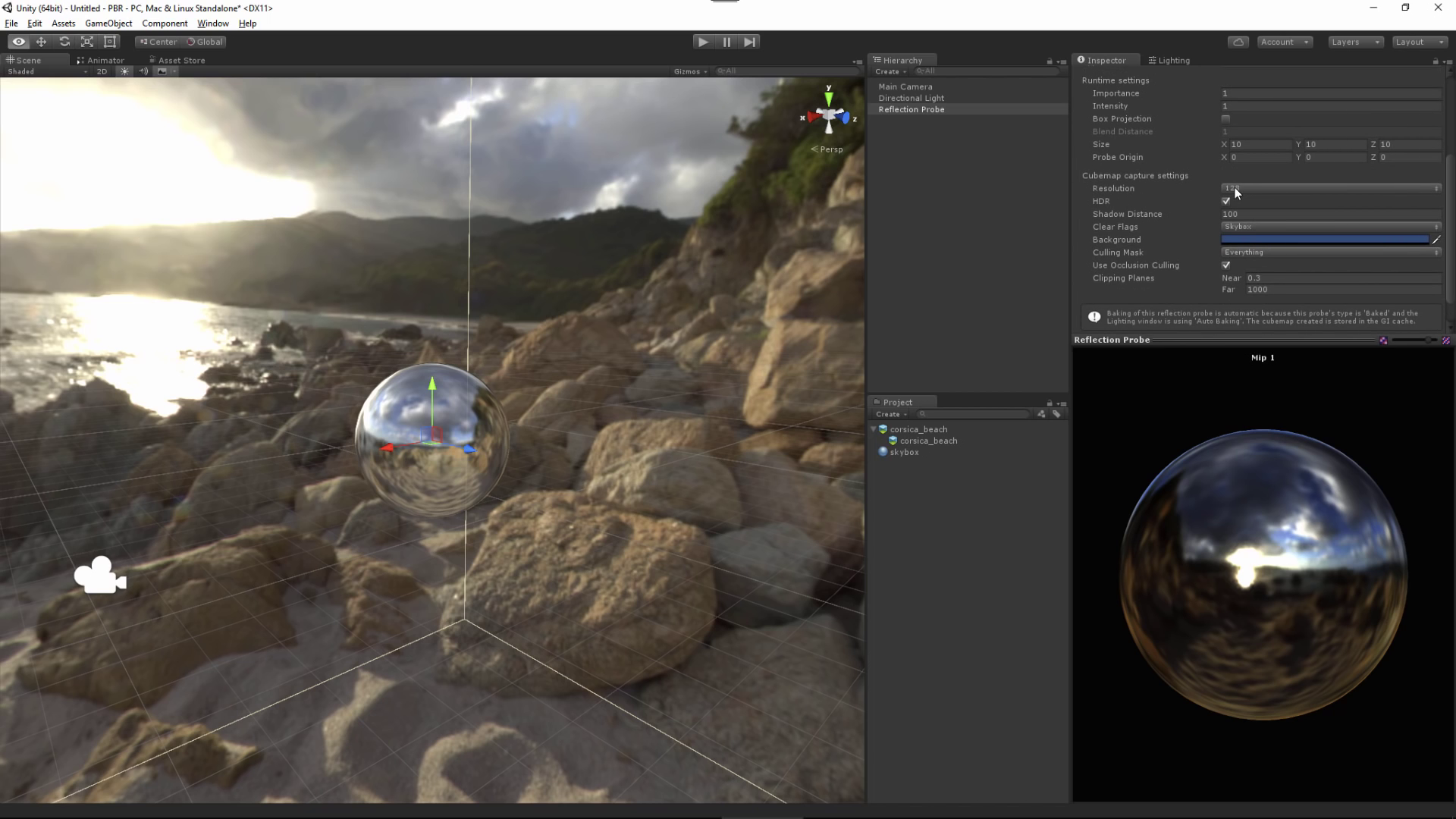
left_click_drag(1428, 344, 1392, 343)
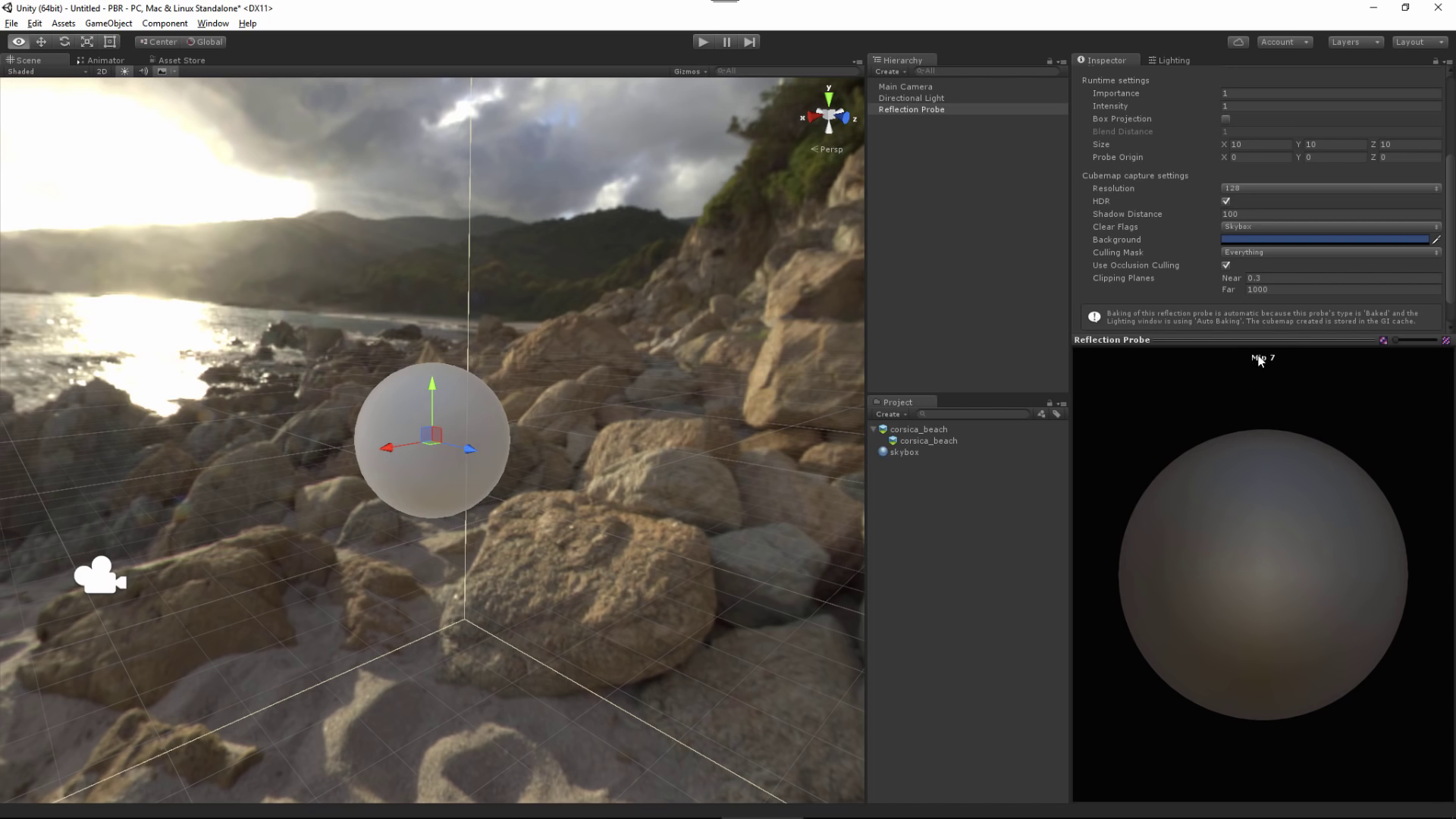
left_click_drag(1400, 343, 1431, 343)
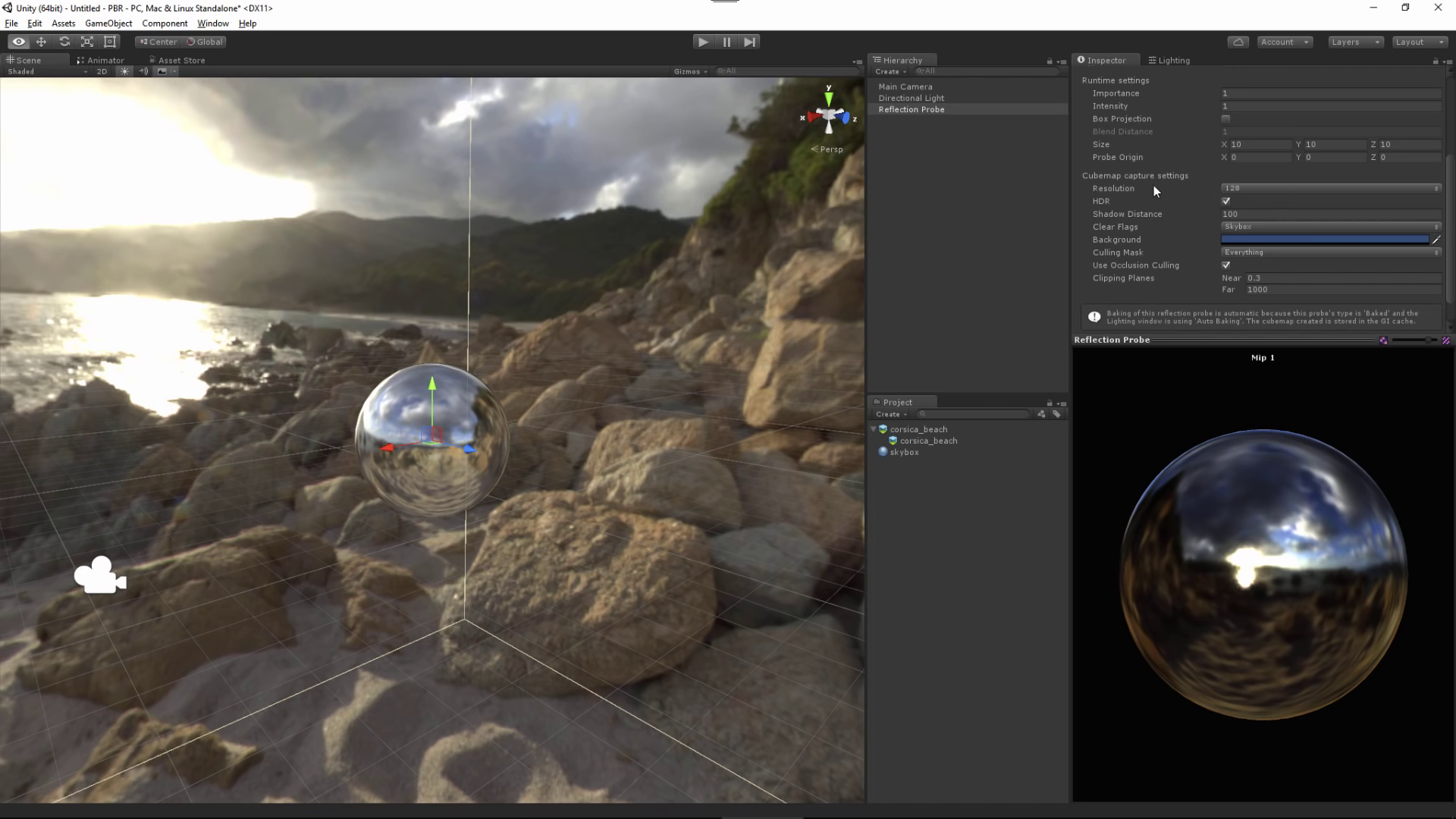
left_click(1270, 189)
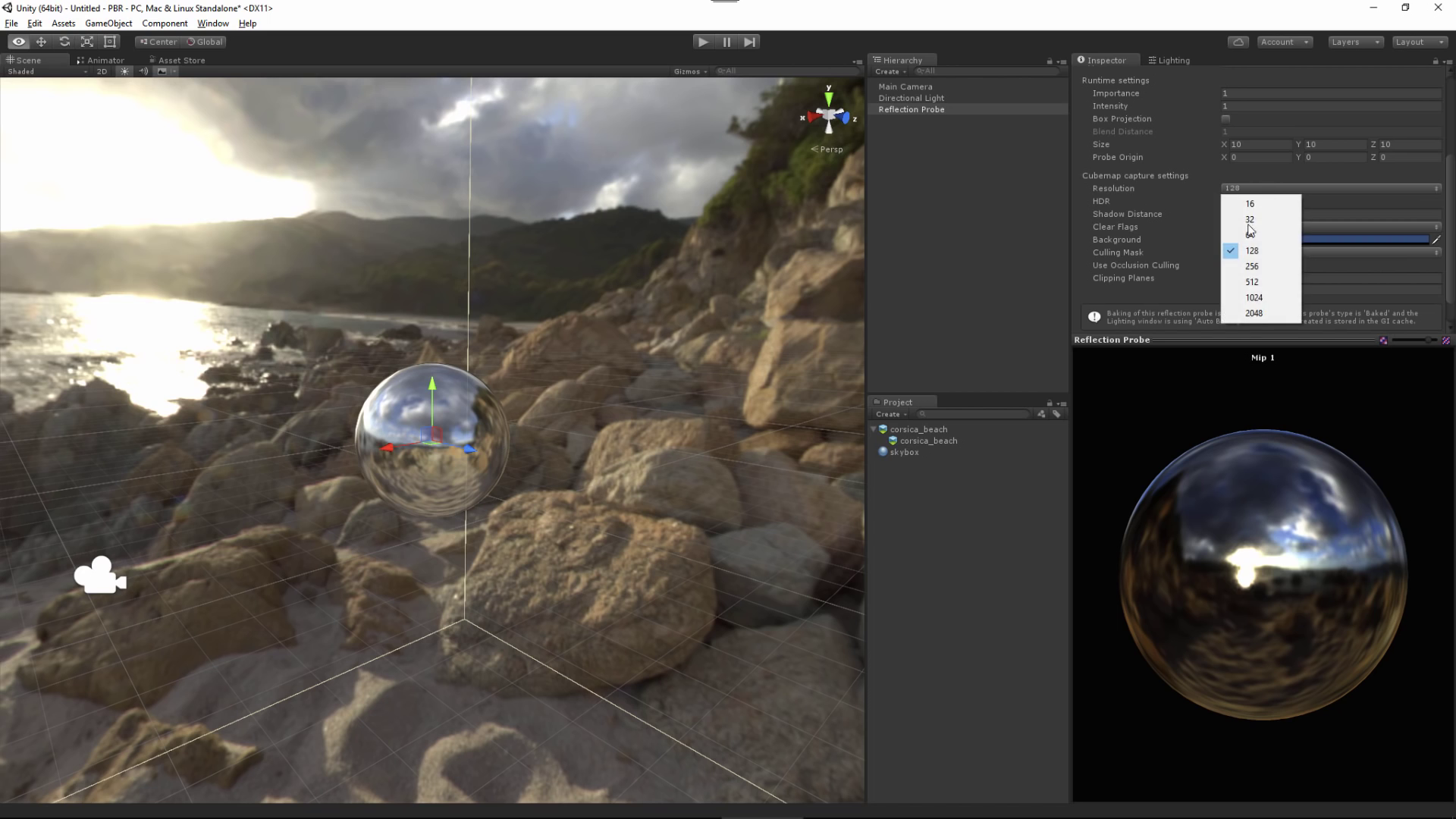
left_click(1263, 282)
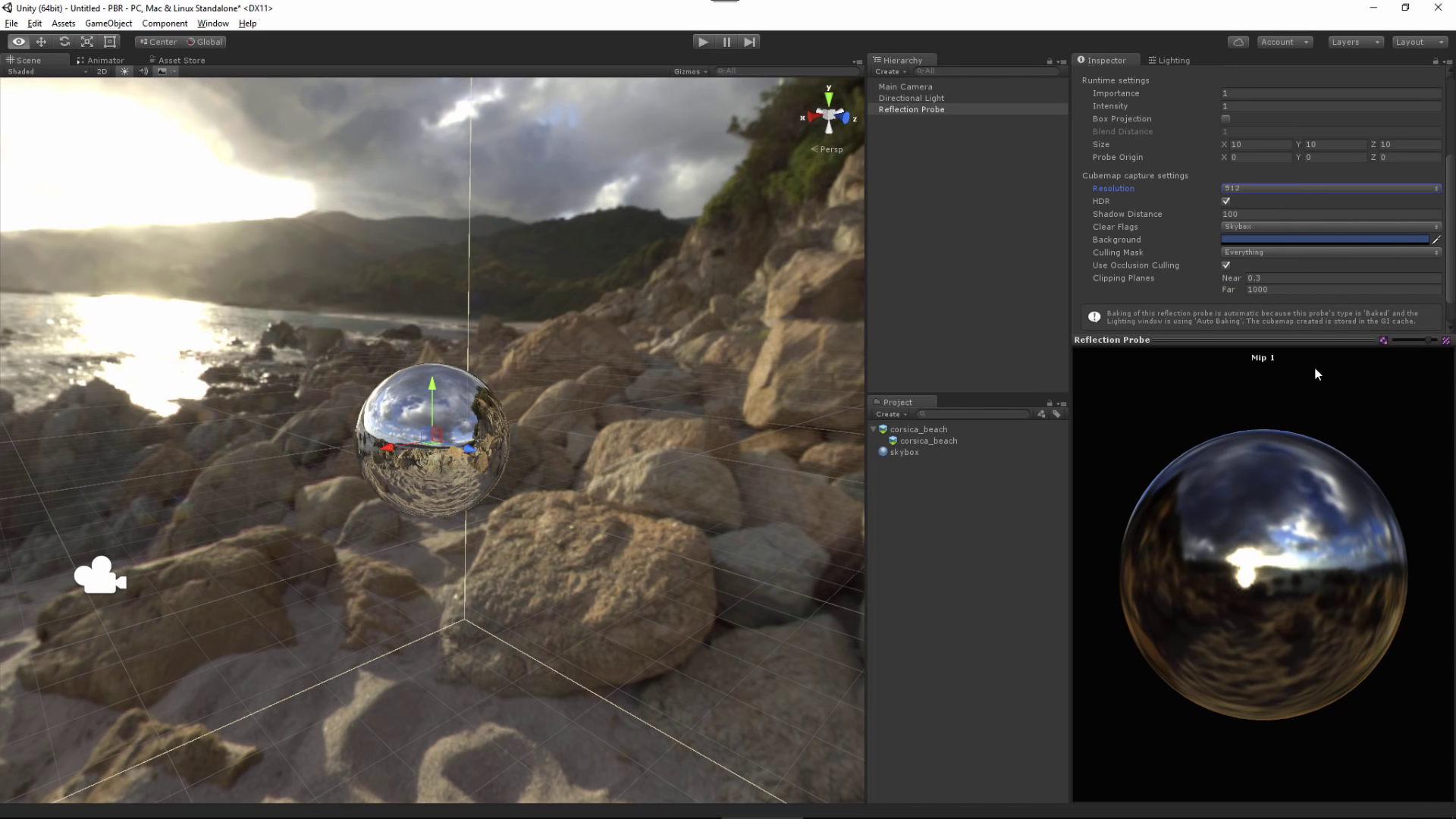
left_click_drag(1428, 343, 1393, 341)
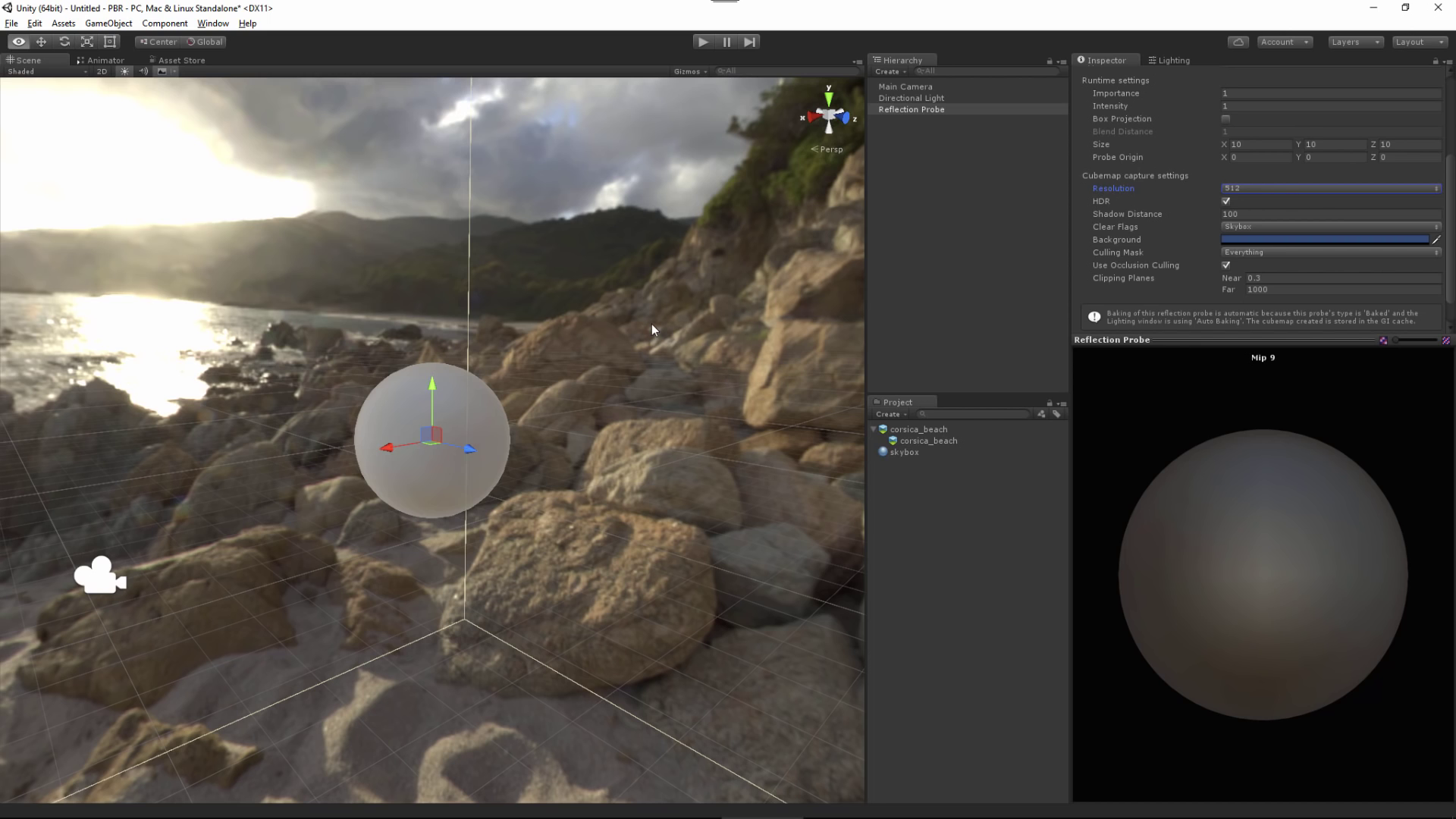
key("w")
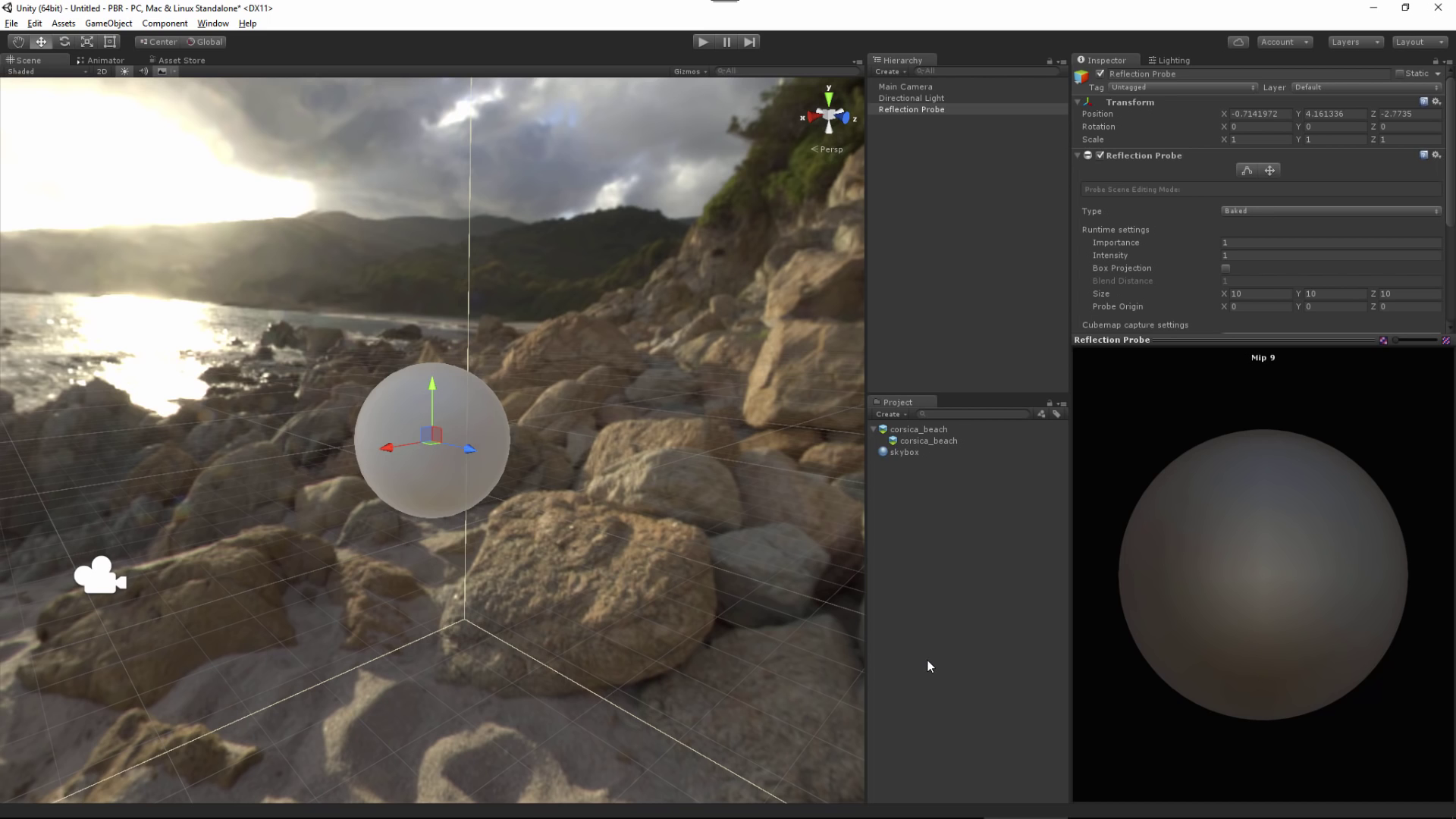
Select the Main Camera and orbit the Scene view to see the rocks, sun and camera
left_click(913, 87)
left_click_drag(654, 294, 622, 476, "alt")
right_click_drag(622, 475, 407, 481, "alt")
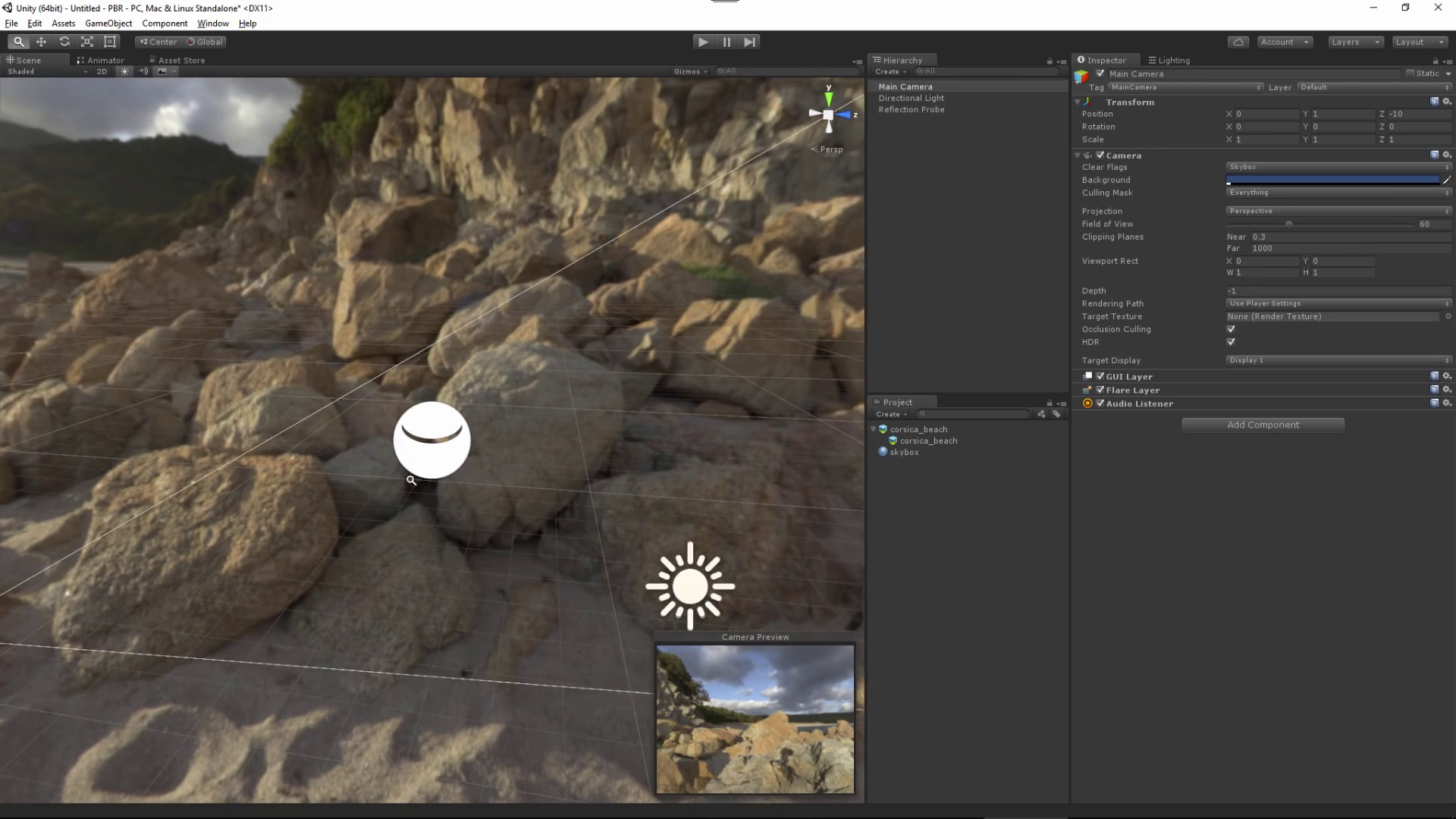
left_click_drag(407, 480, 559, 510, "alt")
middle_click_drag(559, 510, 572, 417)
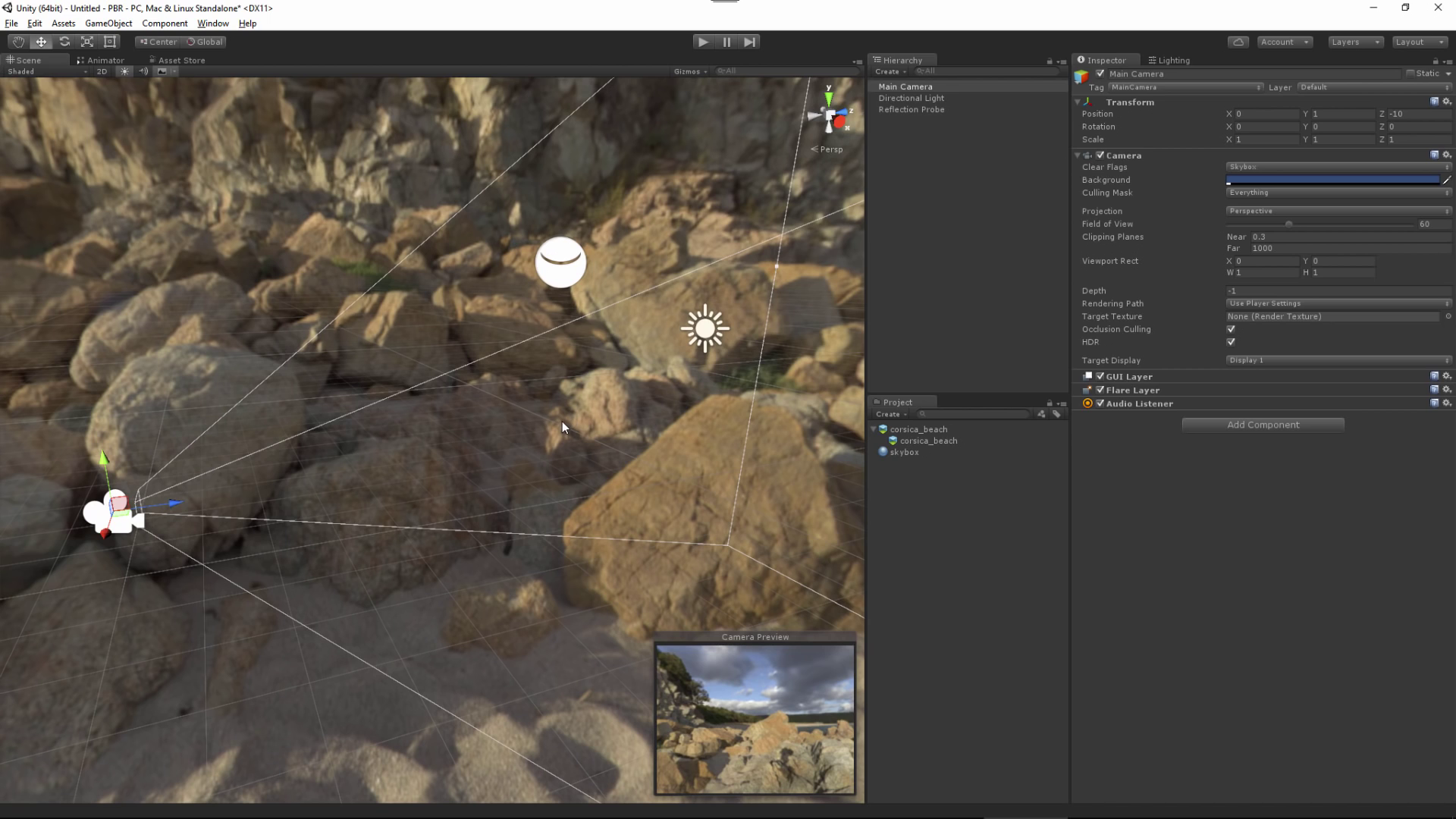
Import upperbody.fbx into the project and place the model into the beach scene
right_click(892, 504)
left_click(943, 601)
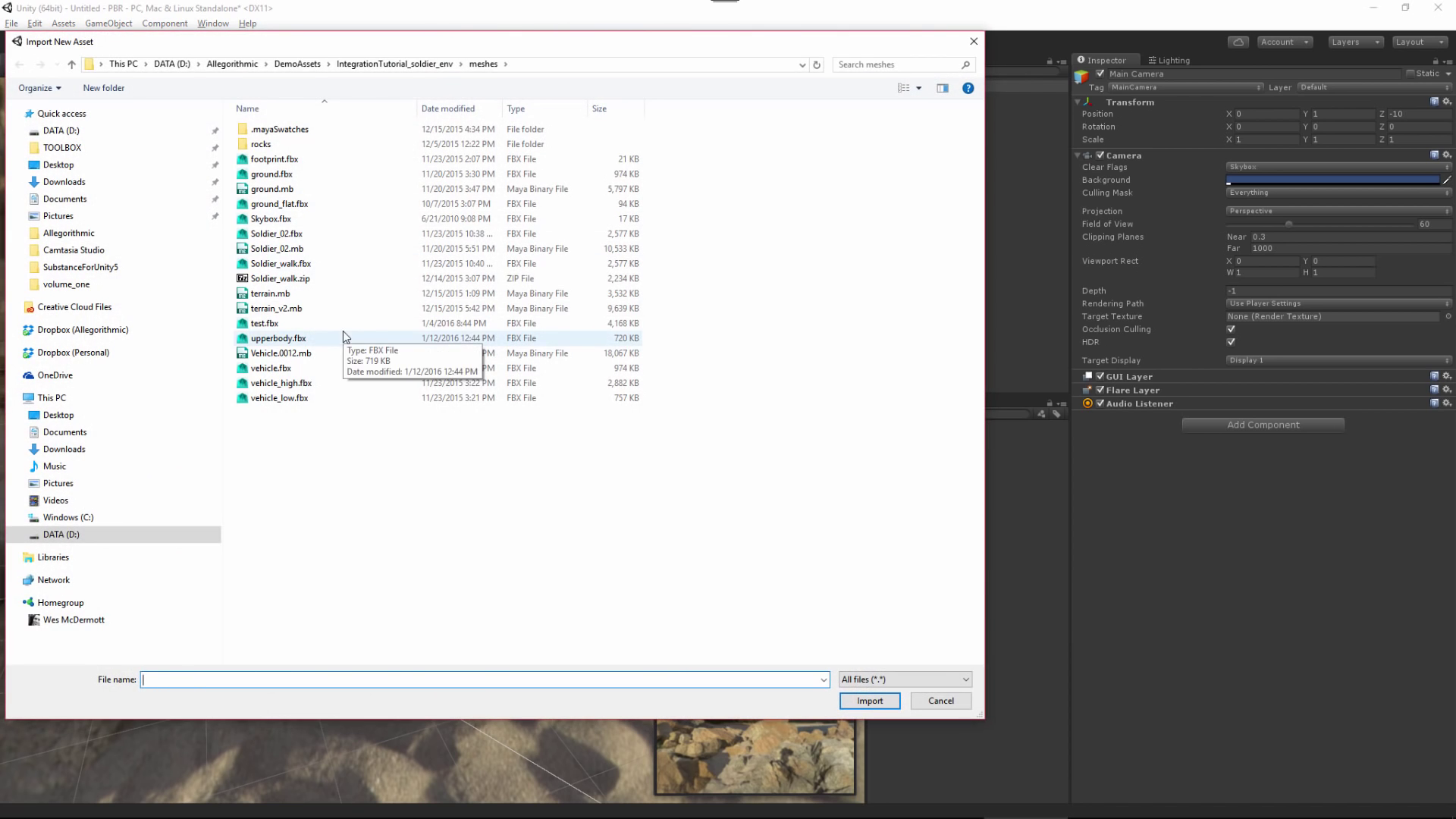
double_click(342, 334)
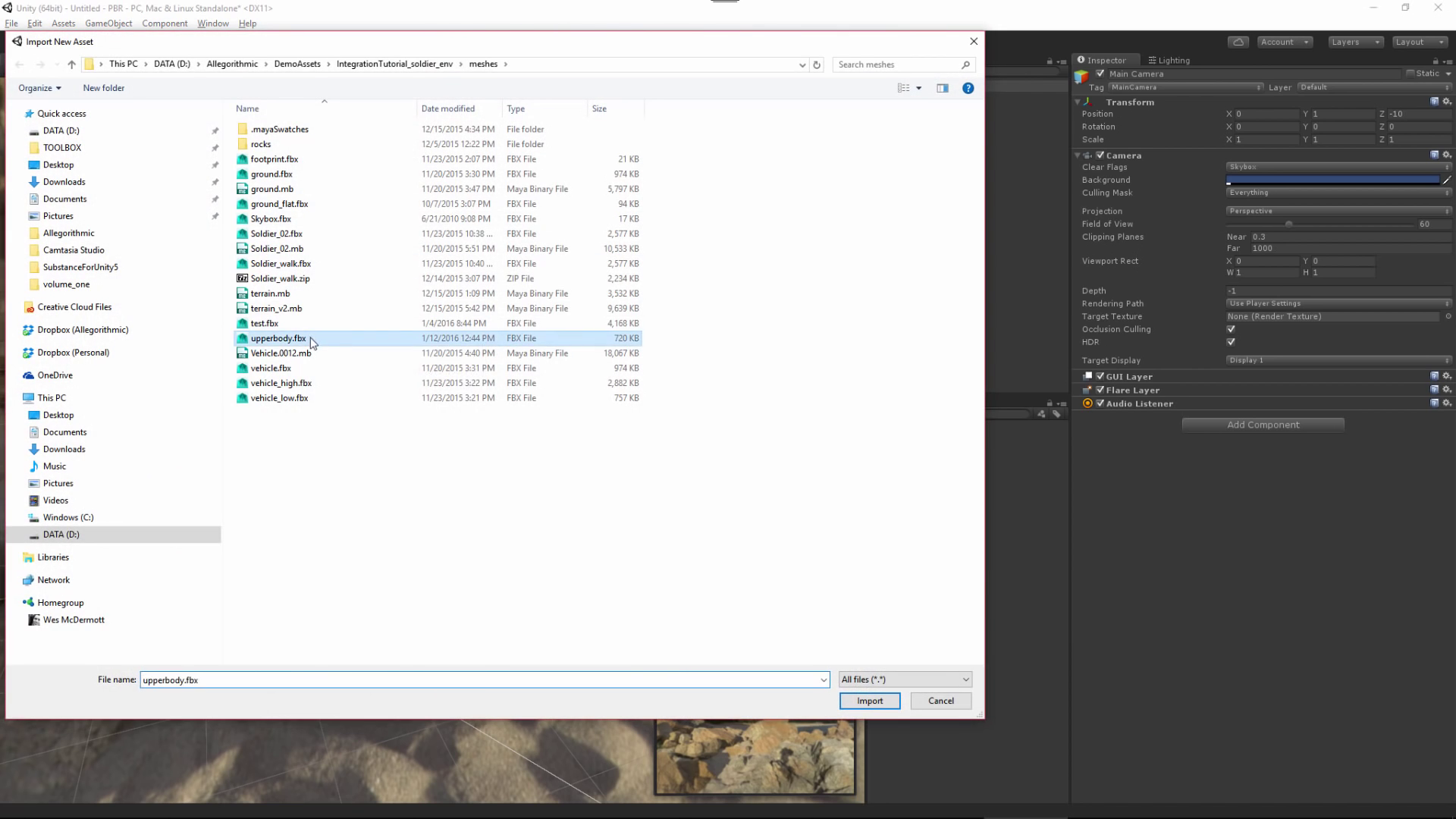
left_click_drag(1217, 472, 853, 412)
left_click_drag(910, 475, 924, 241)
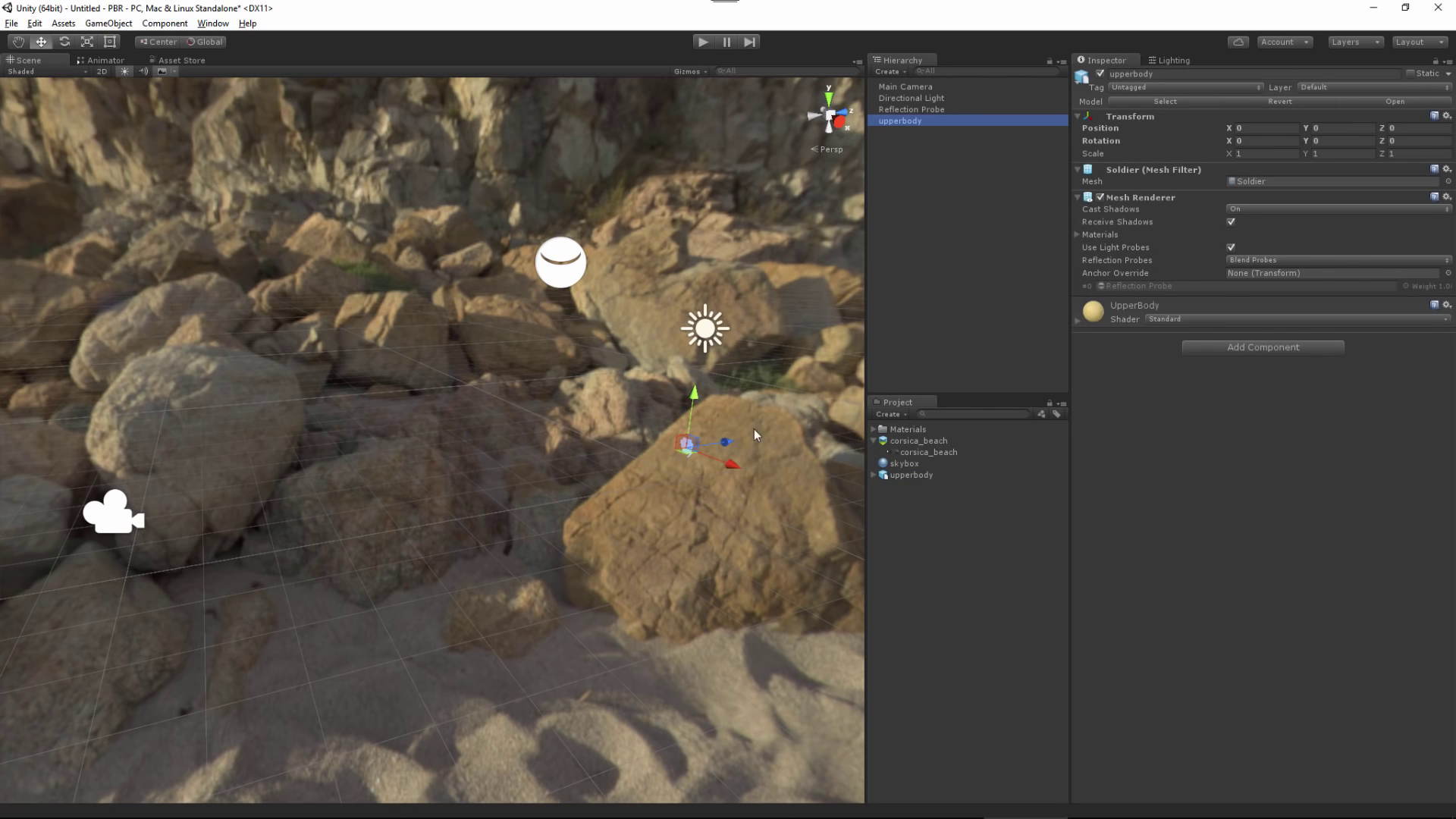
Raise the upperbody model's import Scale Factor and apply so it appears full size
left_click(911, 475)
left_click(1260, 139)
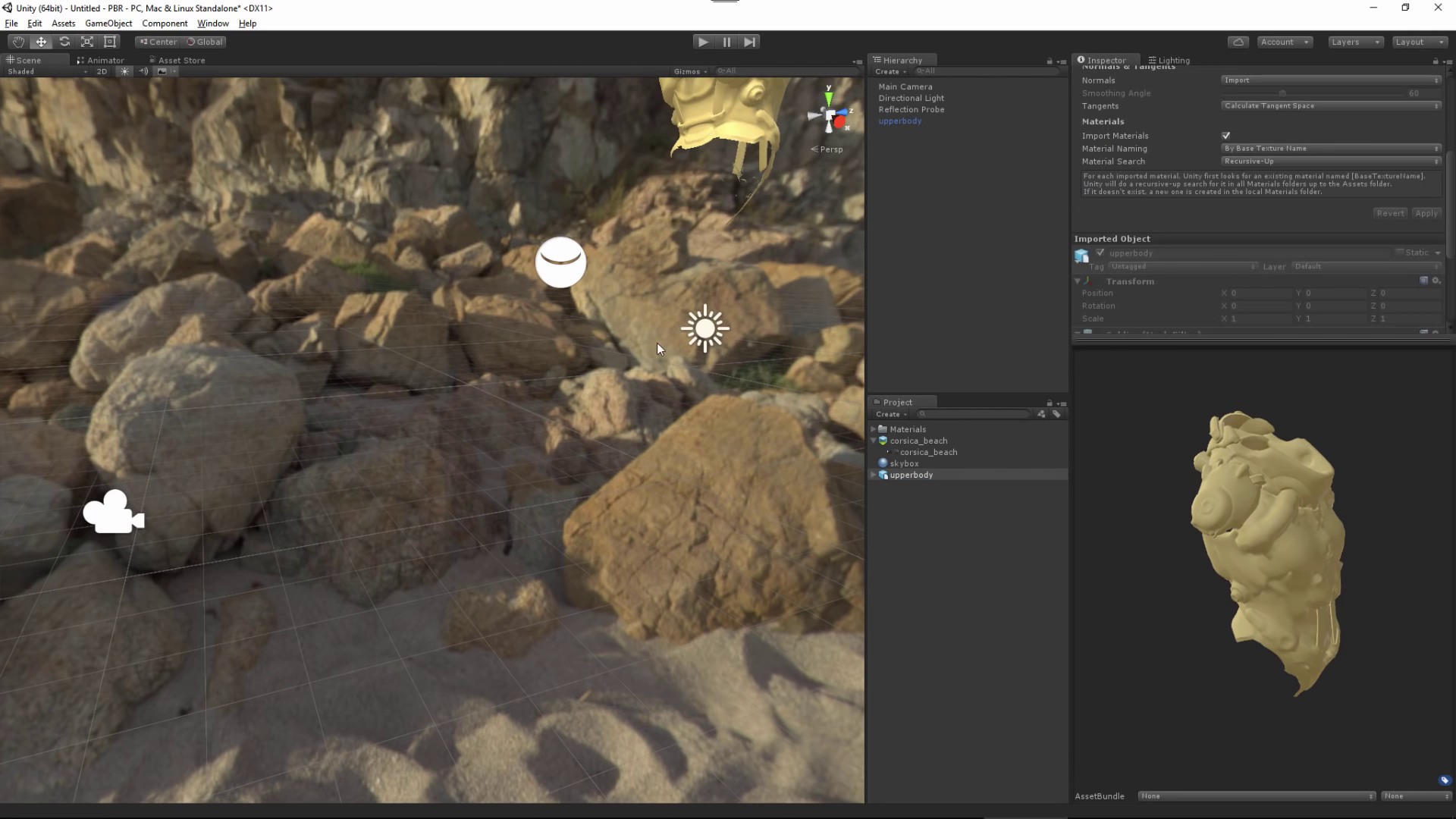
left_click(703, 248)
left_click_drag(703, 249, 586, 377, "alt")
scroll(488, 306, "up", 10)
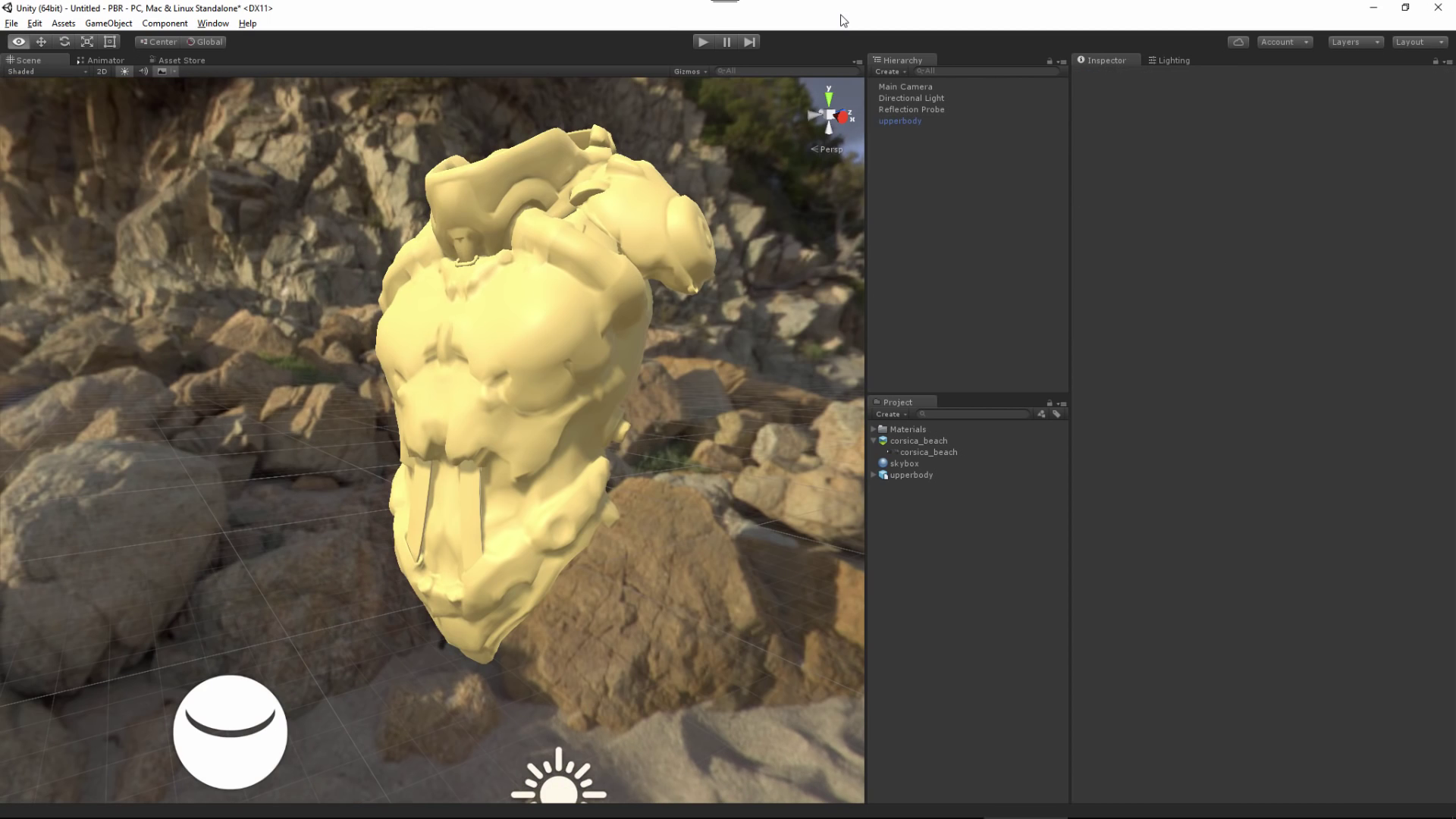
Select the reflection probe and orbit the view around it
scroll(542, 410, "down", 10)
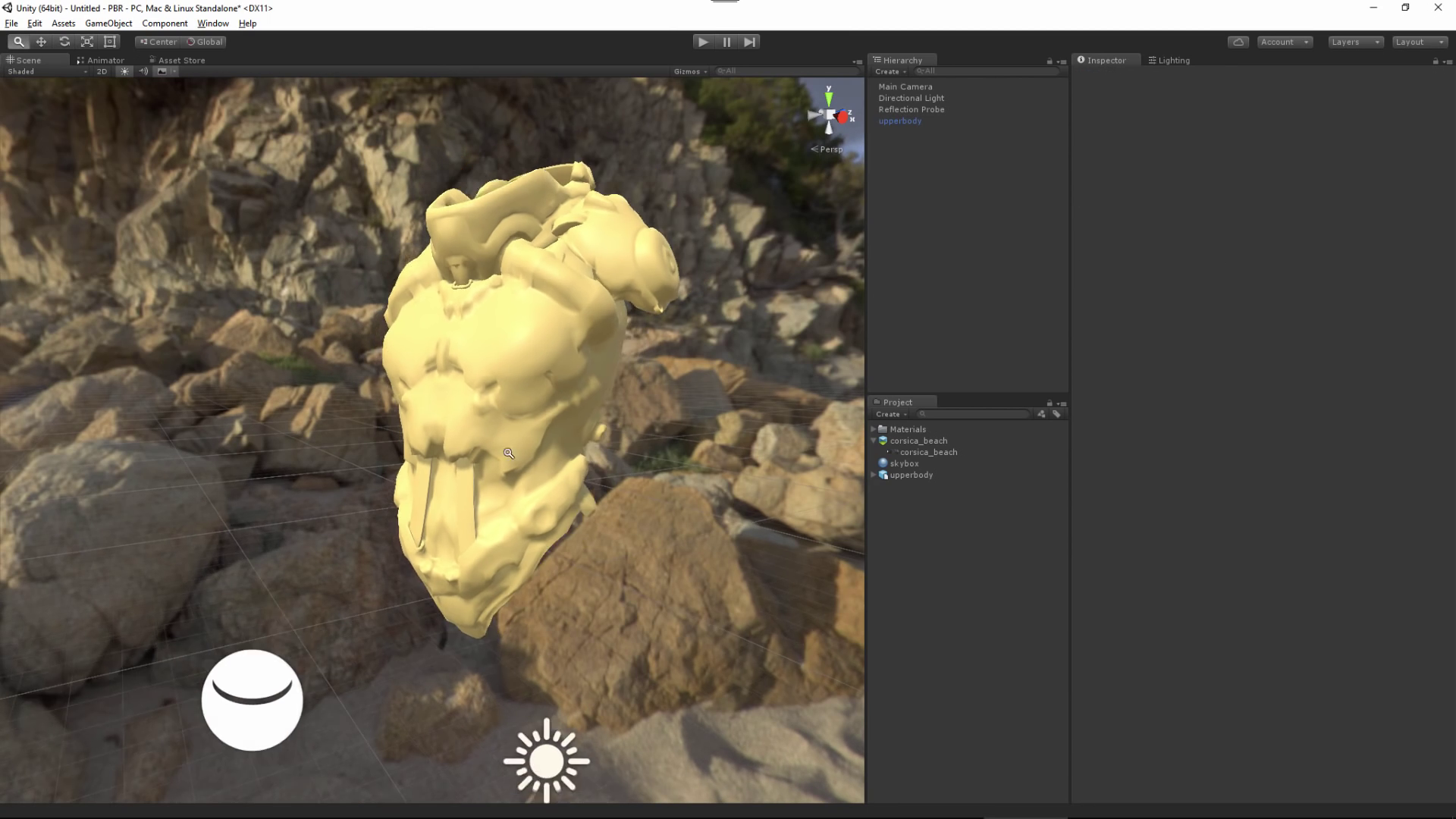
left_click(331, 581)
scroll(348, 425, "down", 3)
left_click_drag(348, 426, 525, 393, "alt")
Select the upperbody armor mesh and orbit in closer around the torso
scroll(524, 394, "up", 5)
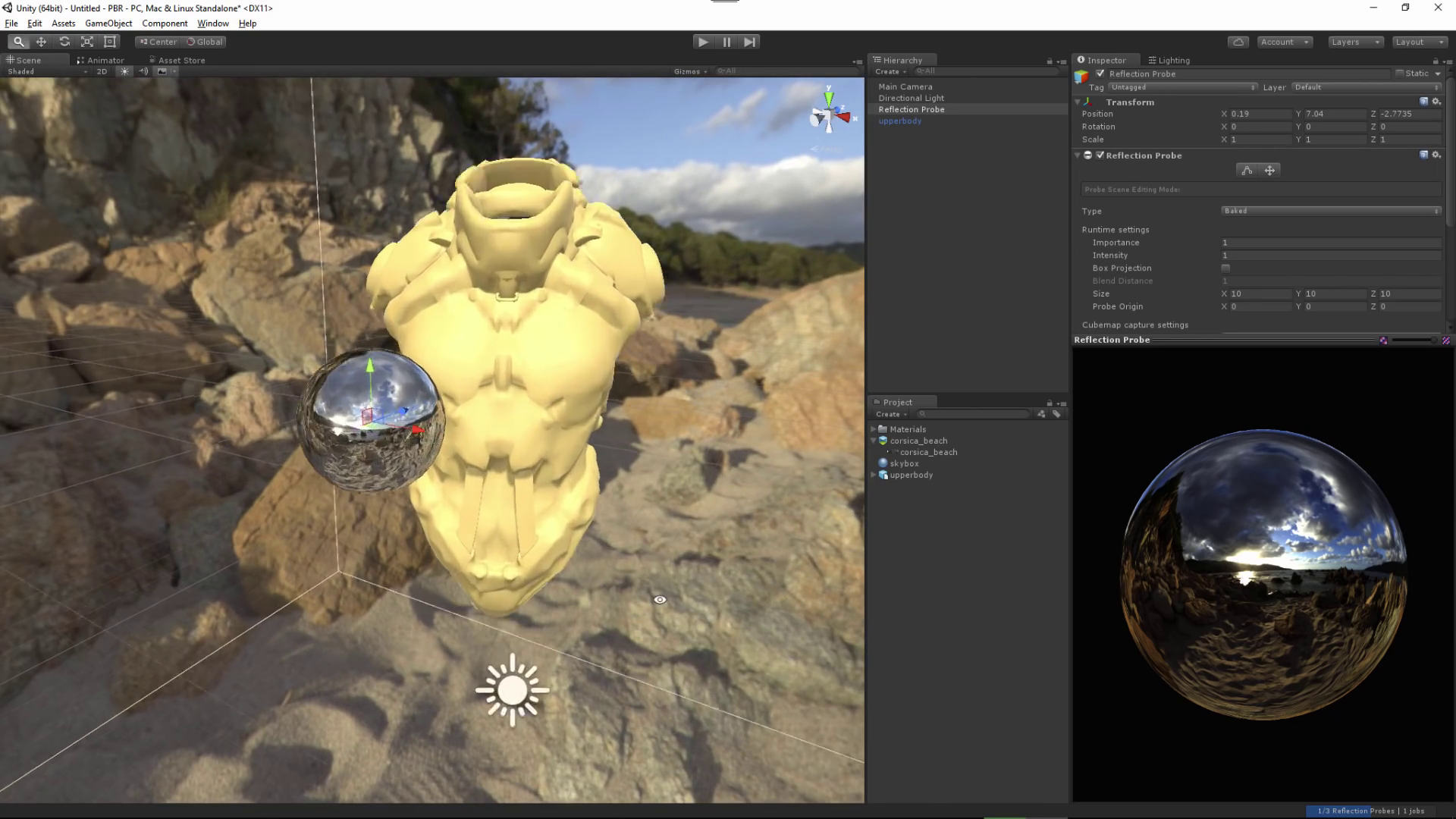
left_click(576, 395)
left_click_drag(615, 396, 531, 451, "alt")
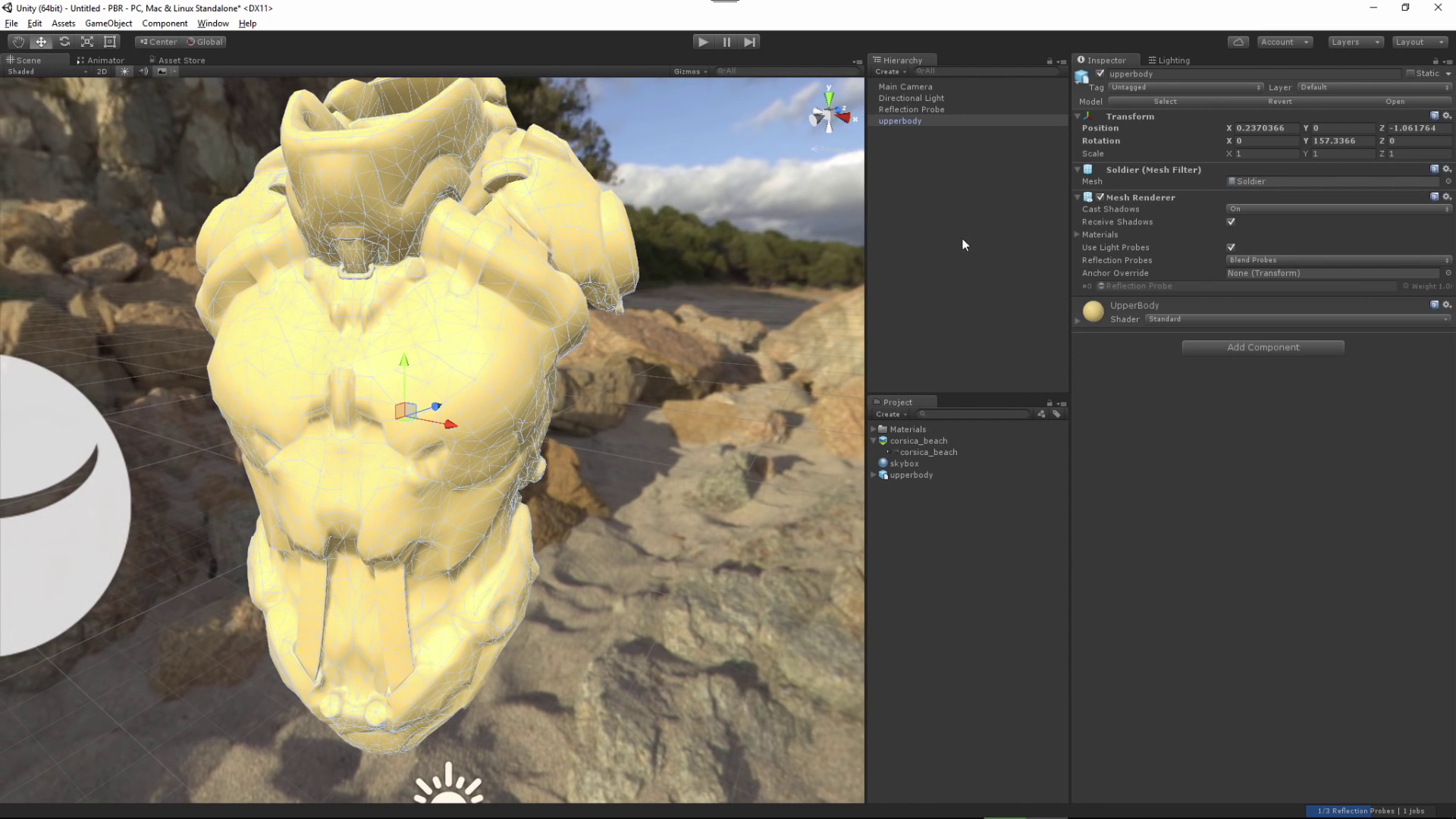
Expand the UpperBody material, keeping the Standard shader and Opaque rendering mode
left_click(1077, 320)
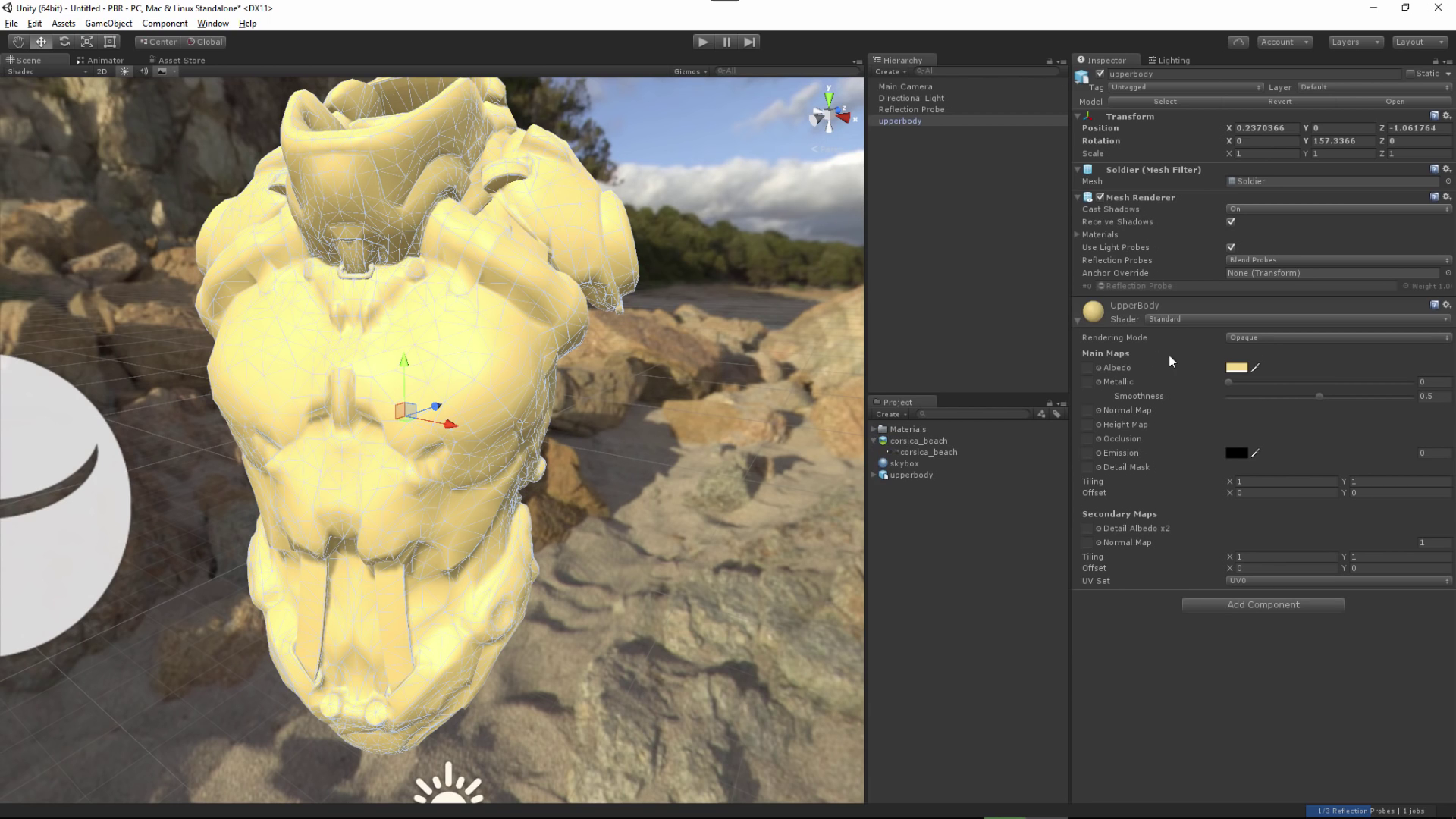
left_click(1185, 319)
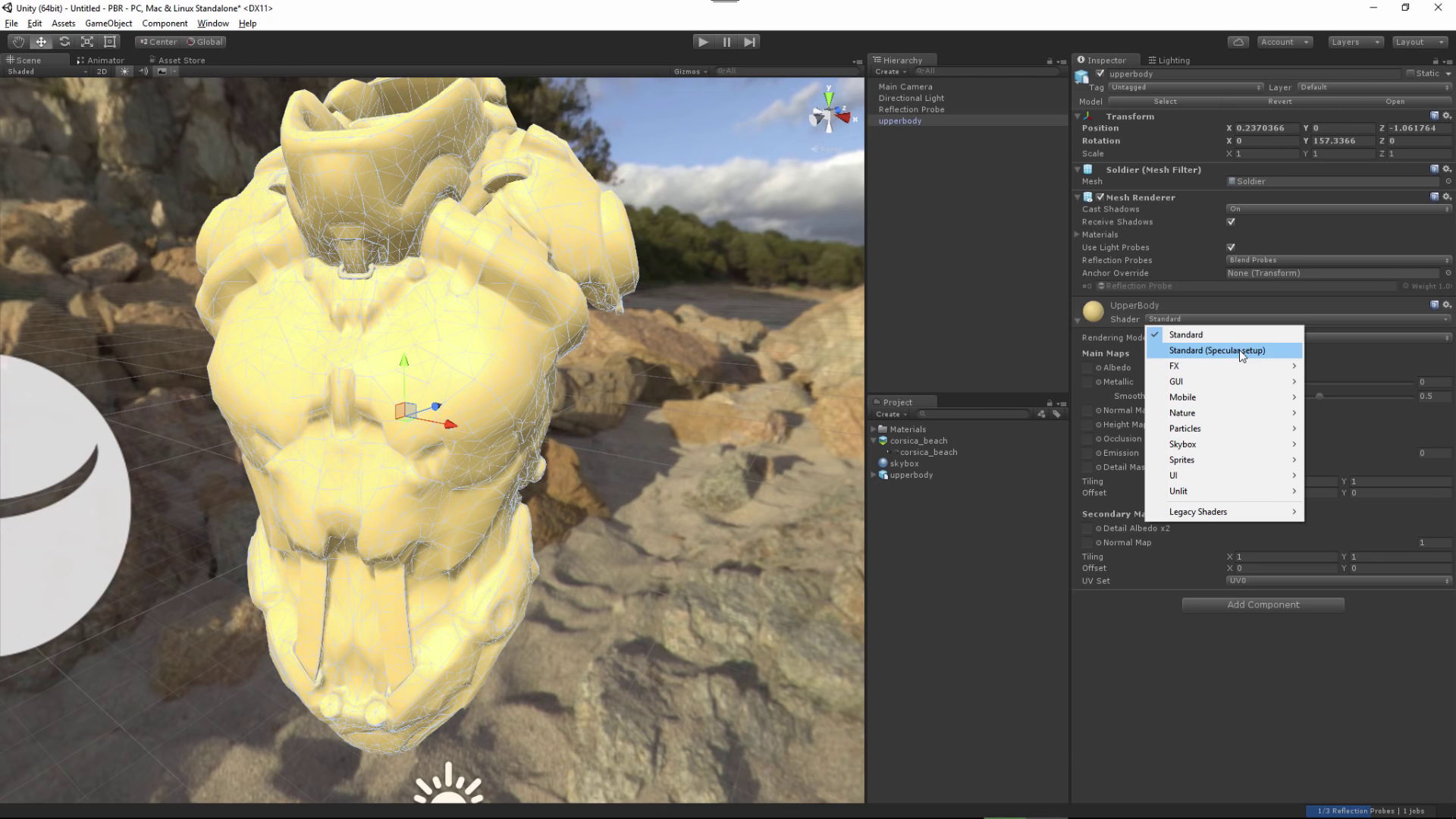
left_click(1194, 335)
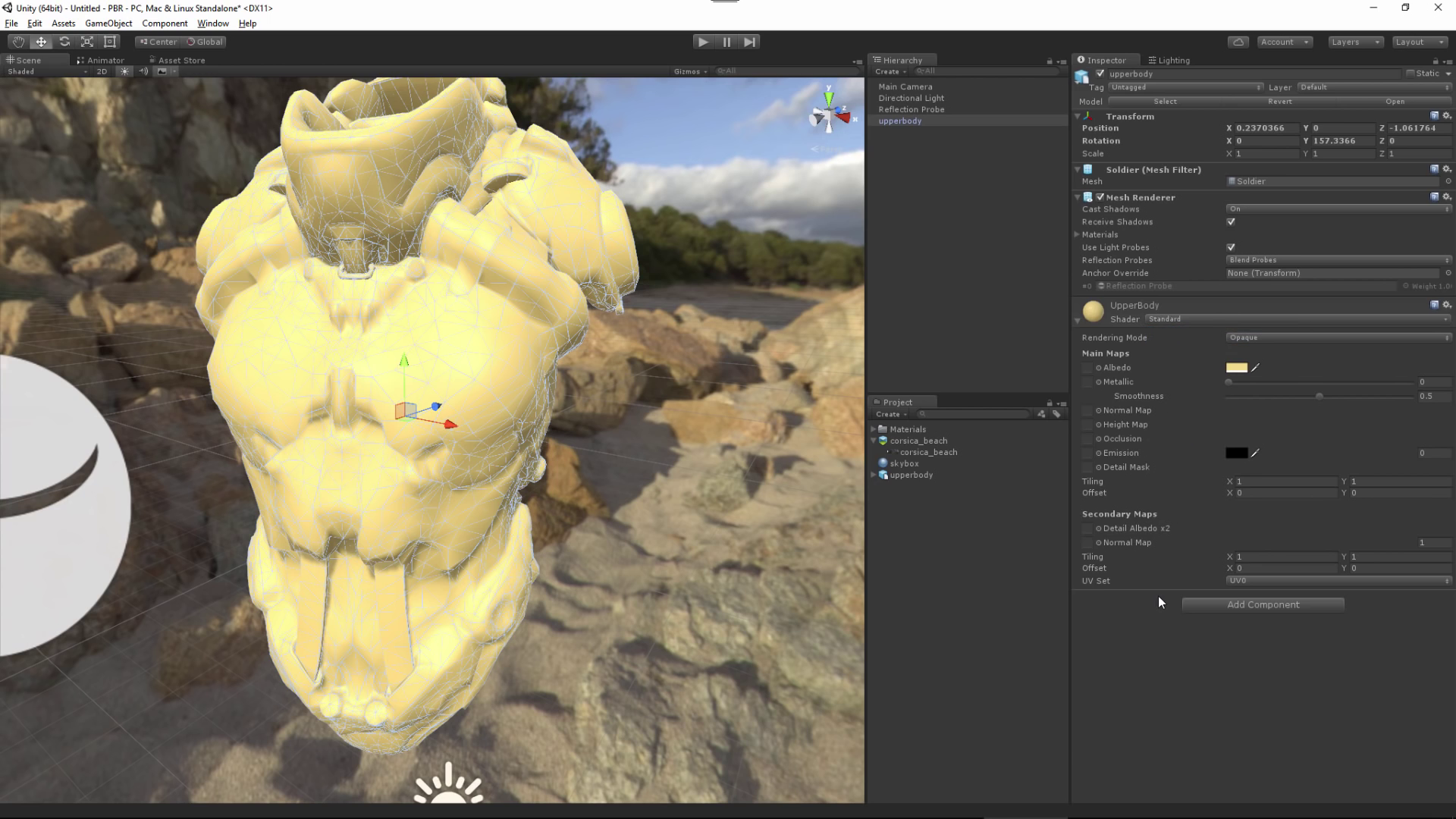
left_click(1311, 339)
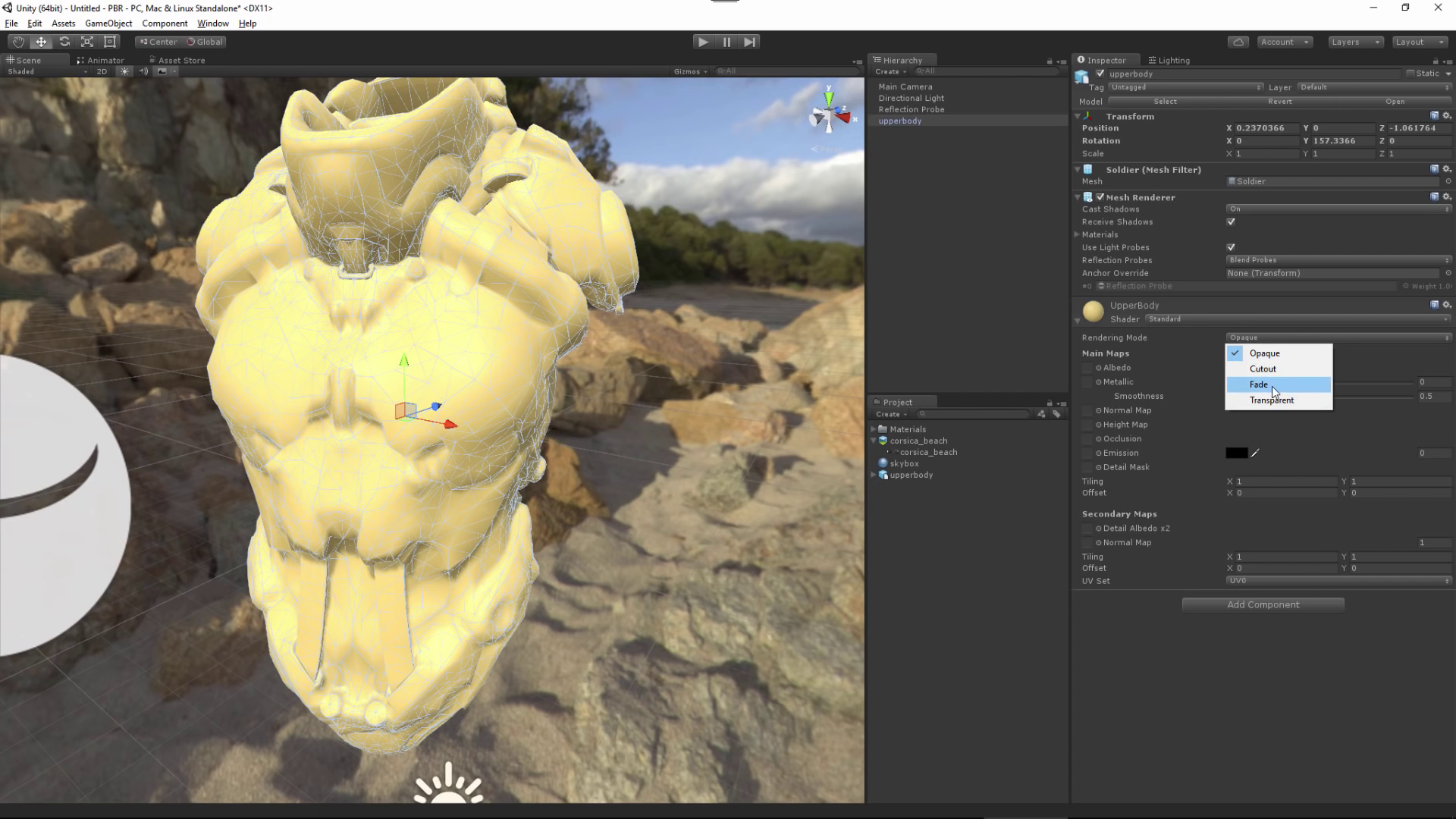
key("alt")
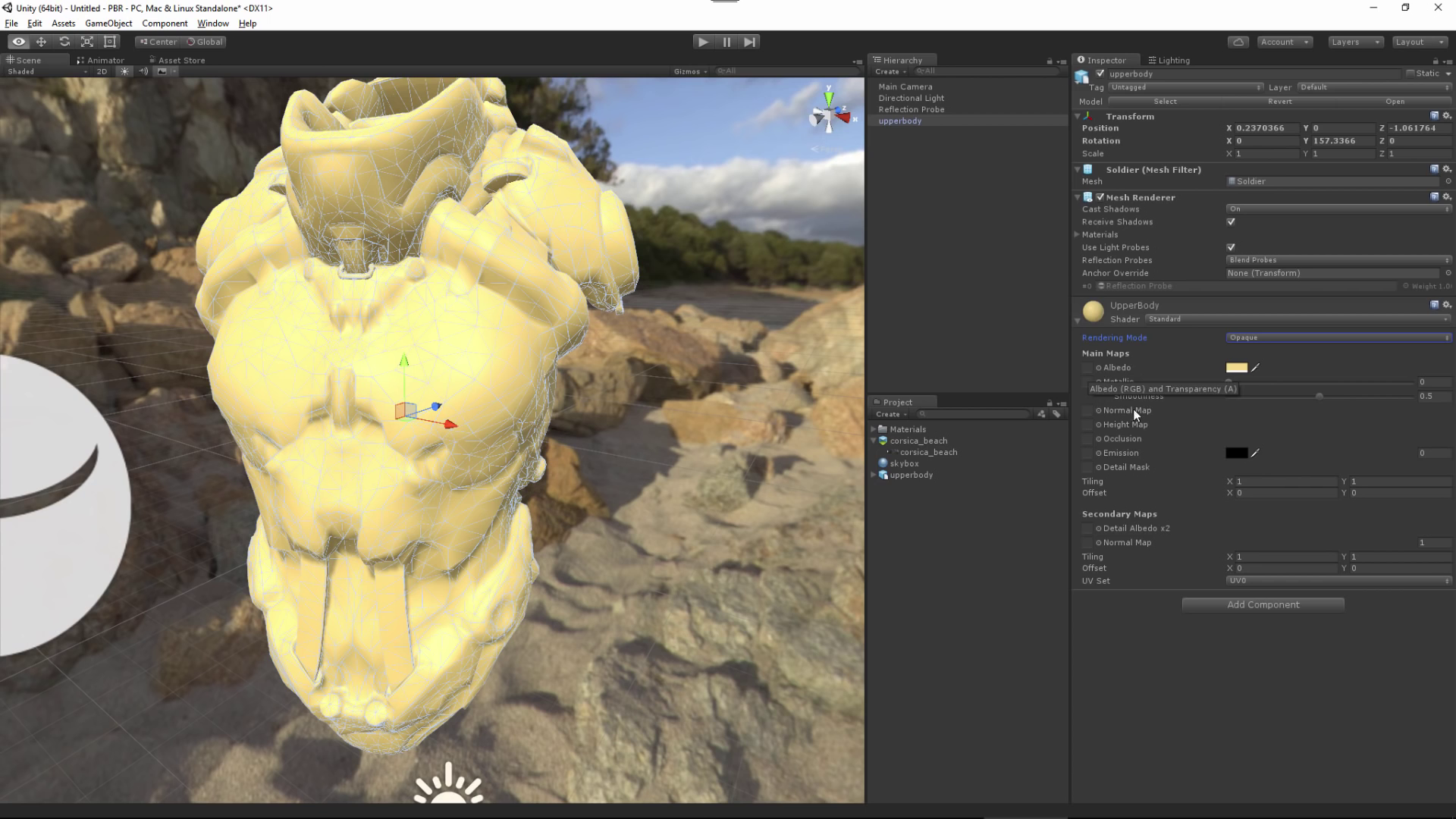
left_click(1138, 715)
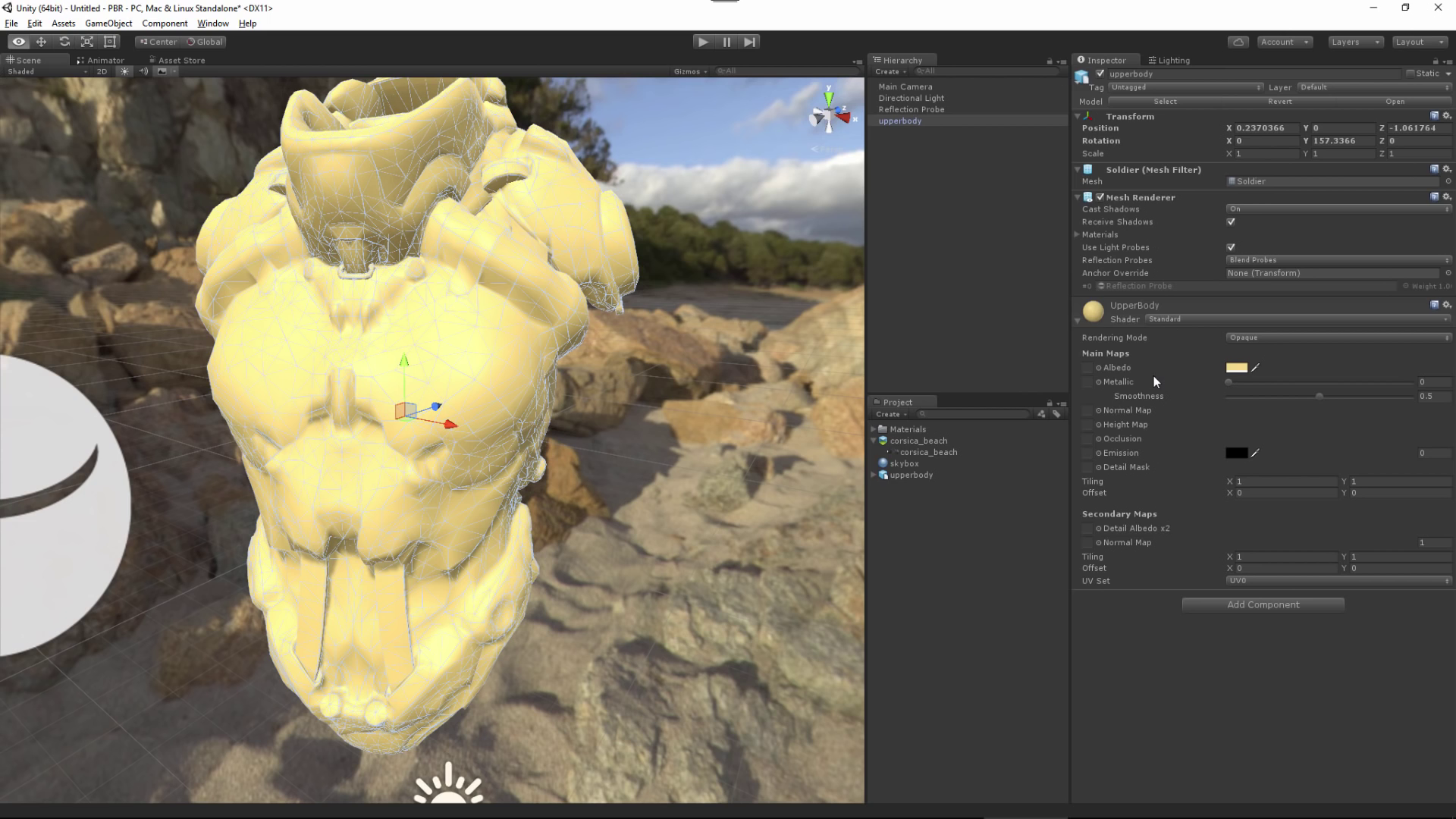
Change the UpperBody material's Albedo colour to pure white (FFFFFF)
left_click(1237, 367)
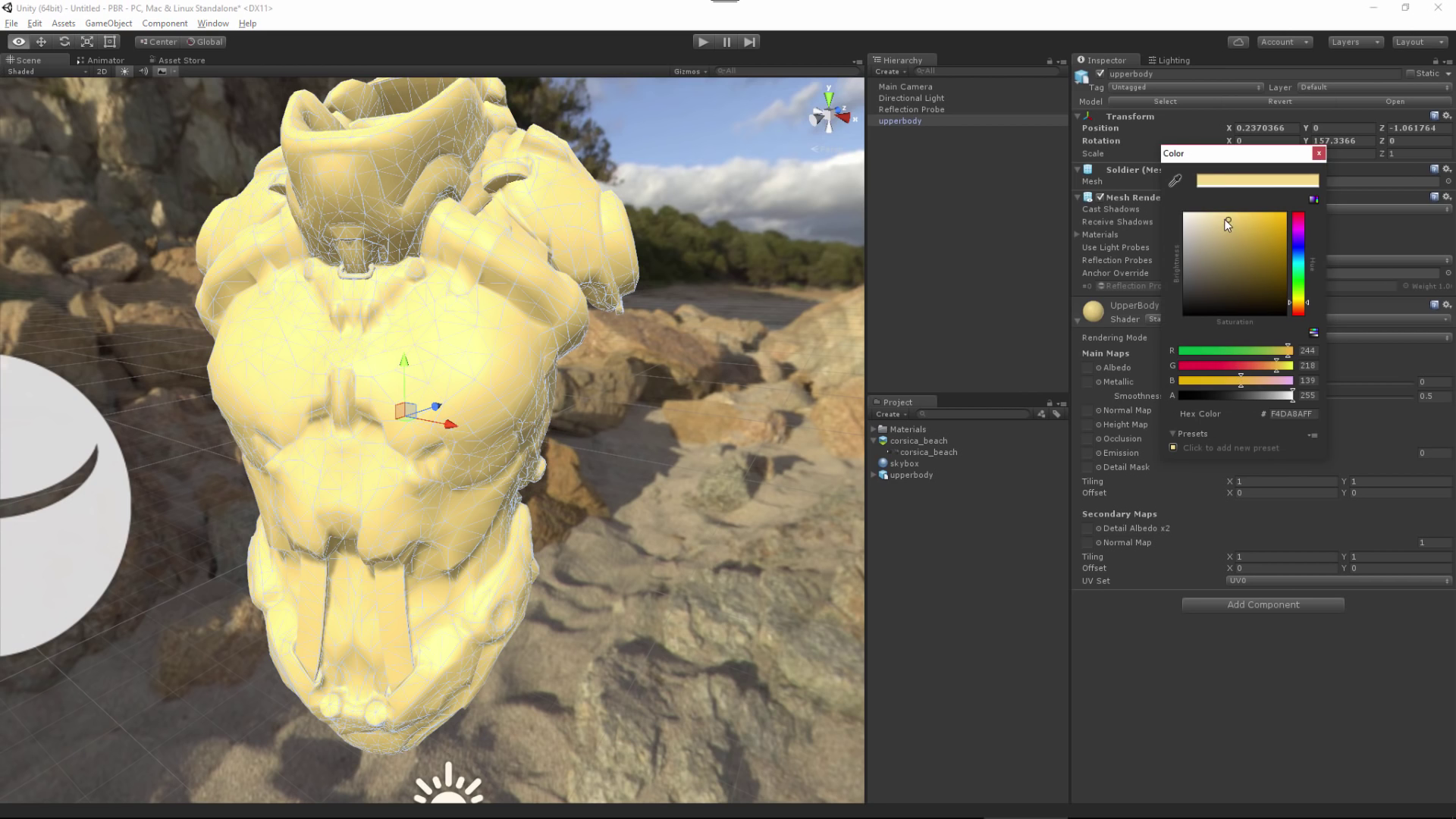
left_click_drag(1228, 219, 1153, 202)
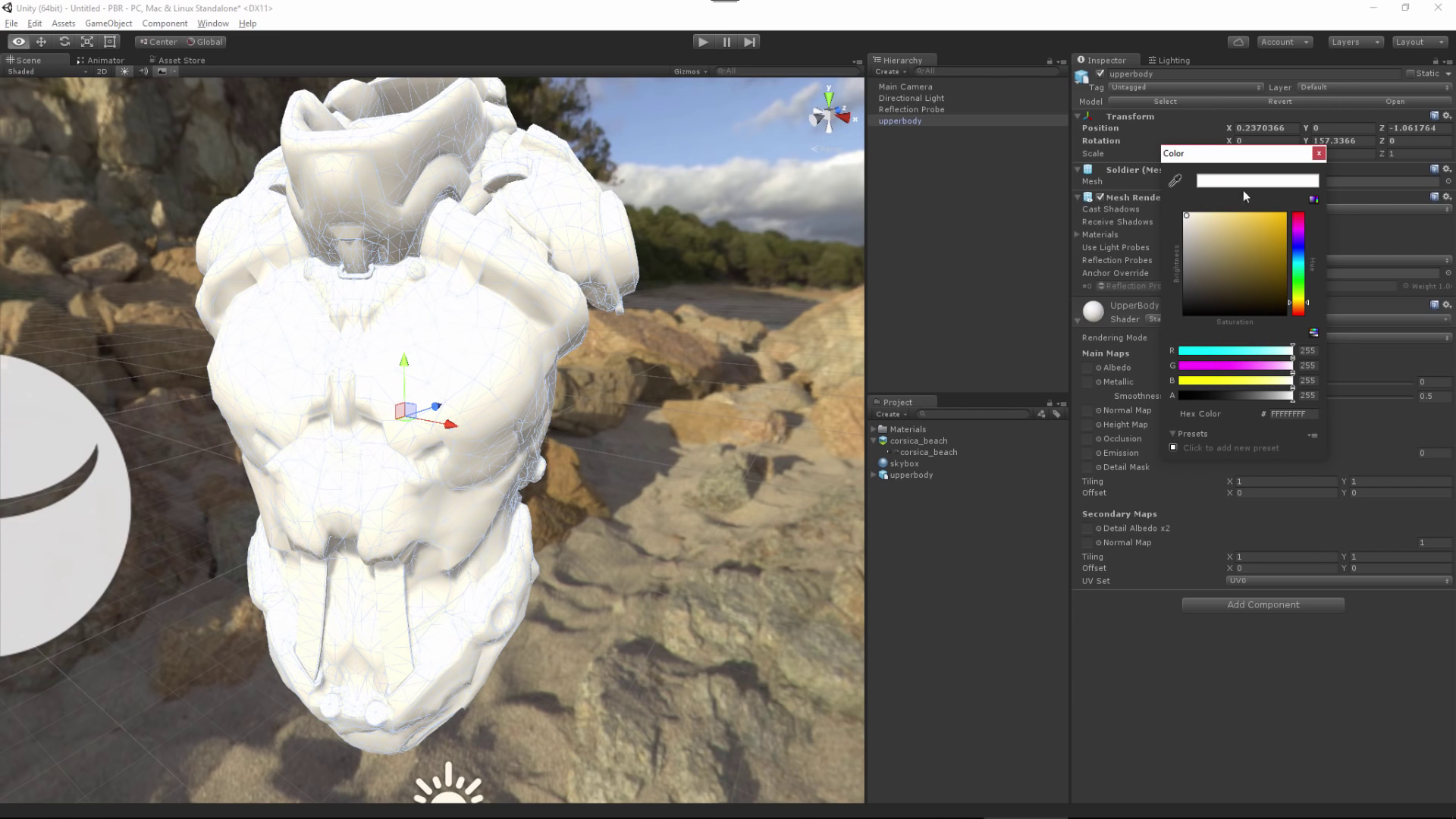
left_click(1319, 153)
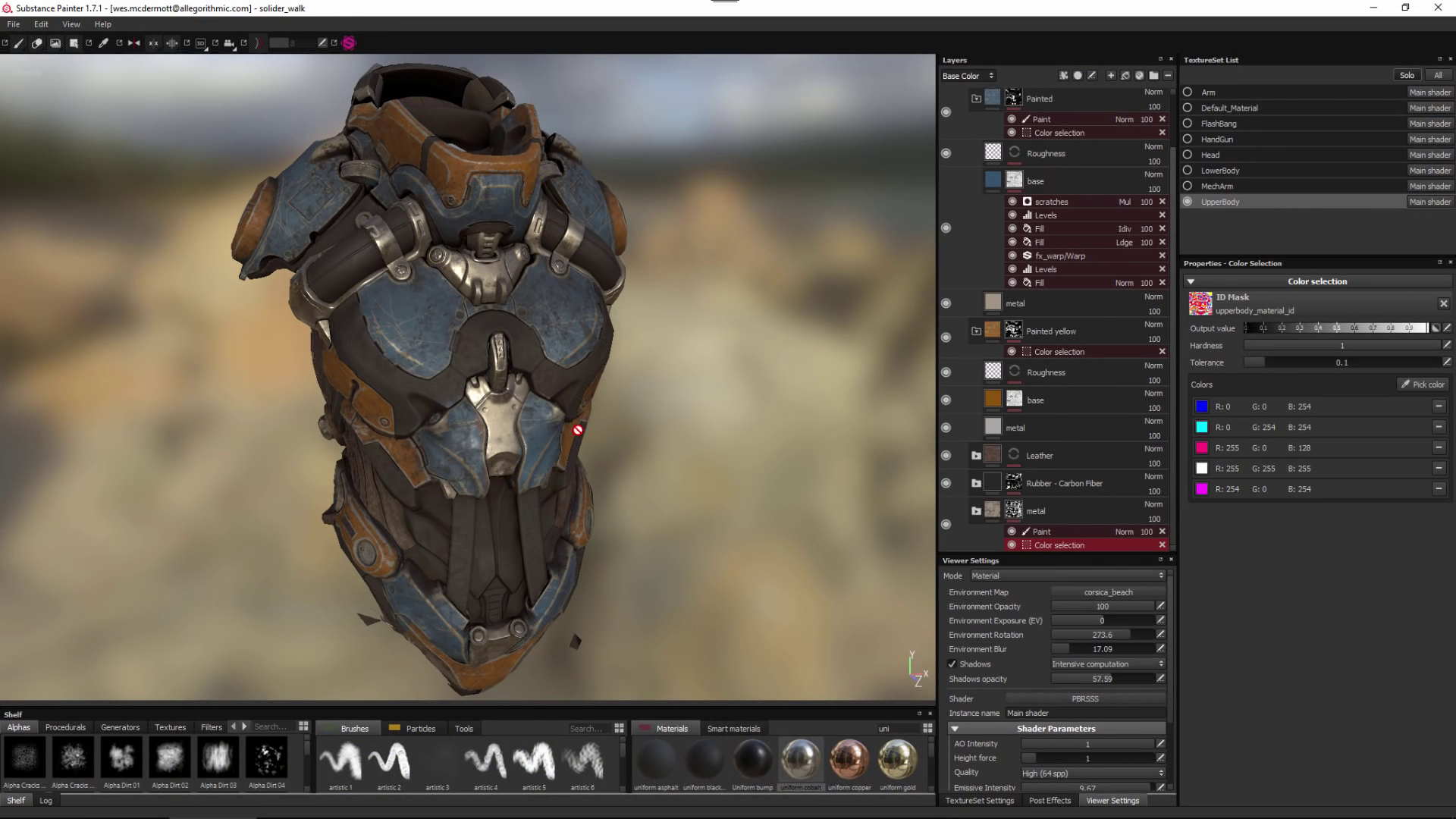
Open Export textures with only UpperBody checked, FlashBang and HandGun unchecked, showing Configuration presets
right_click(700, 202)
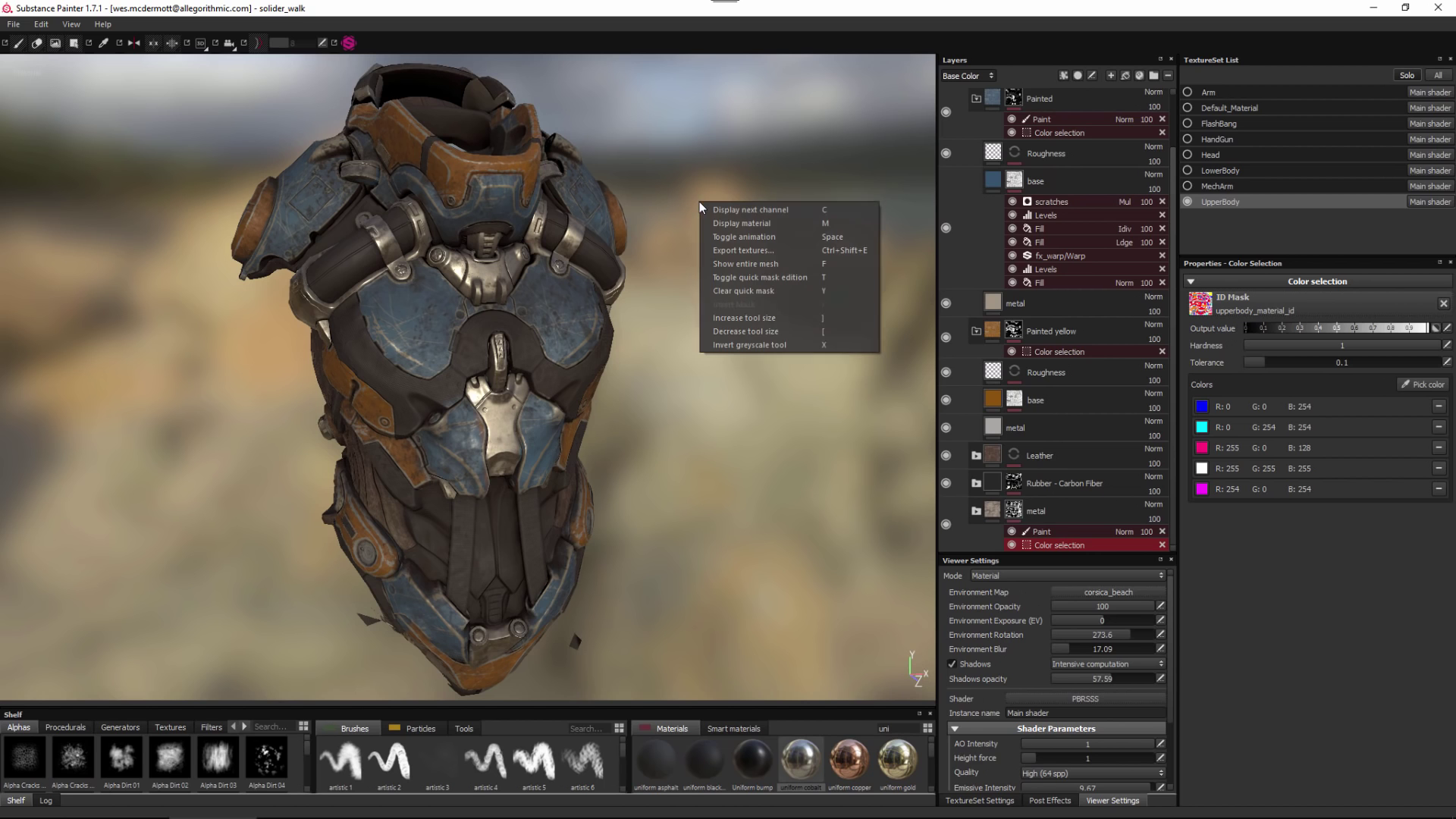
left_click(716, 250)
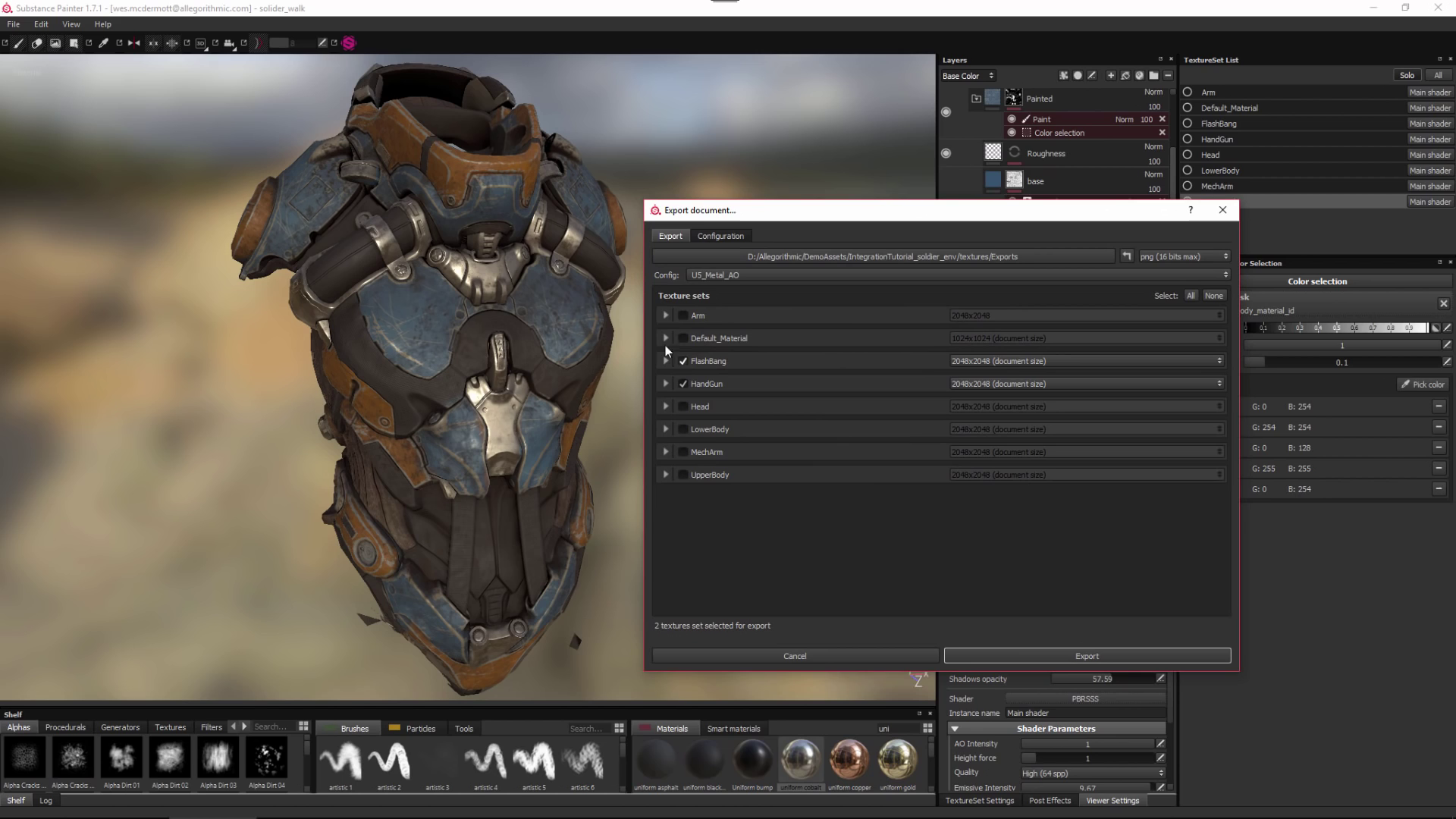
left_click(683, 361)
left_click(683, 384)
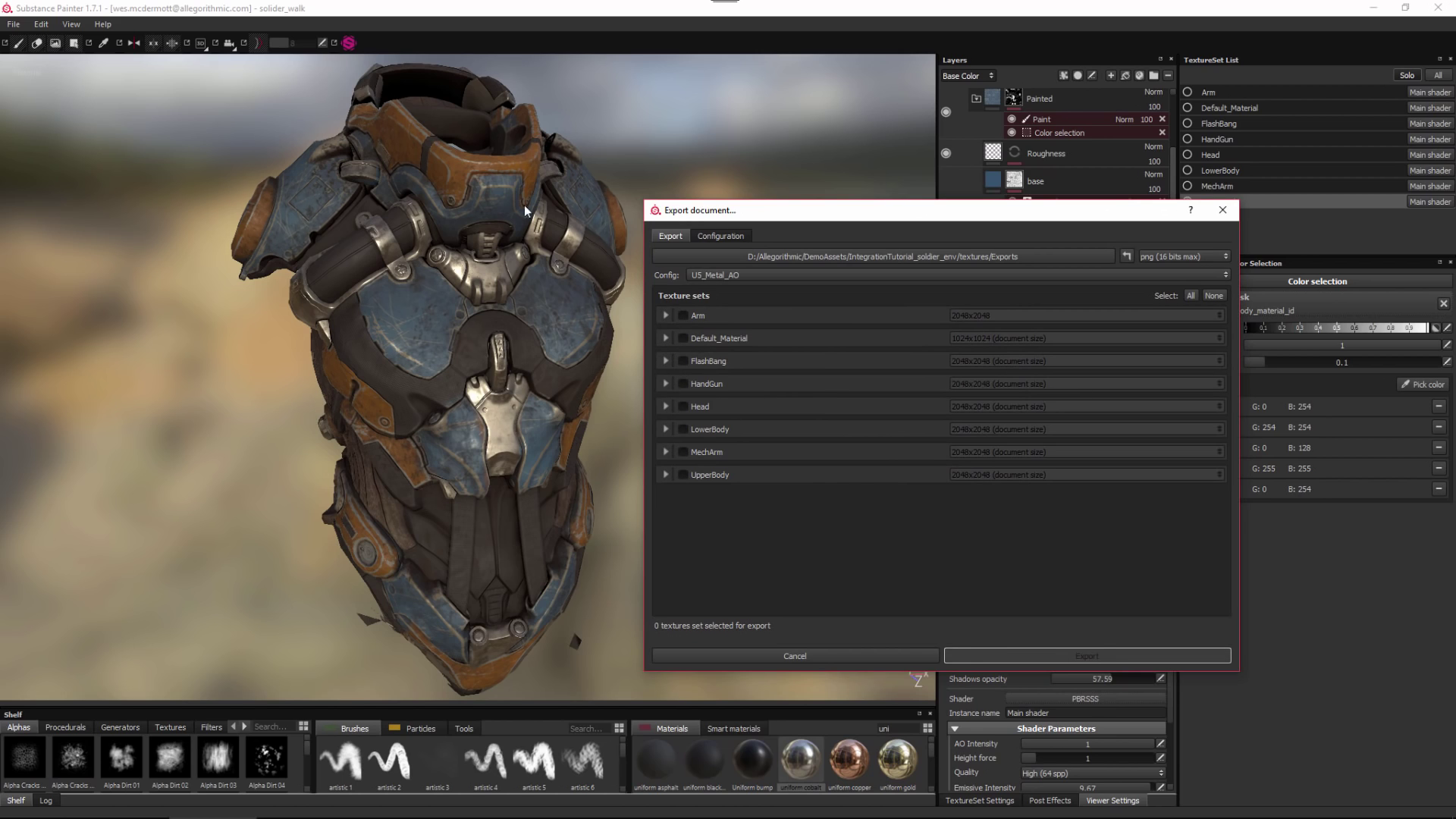
left_click(683, 475)
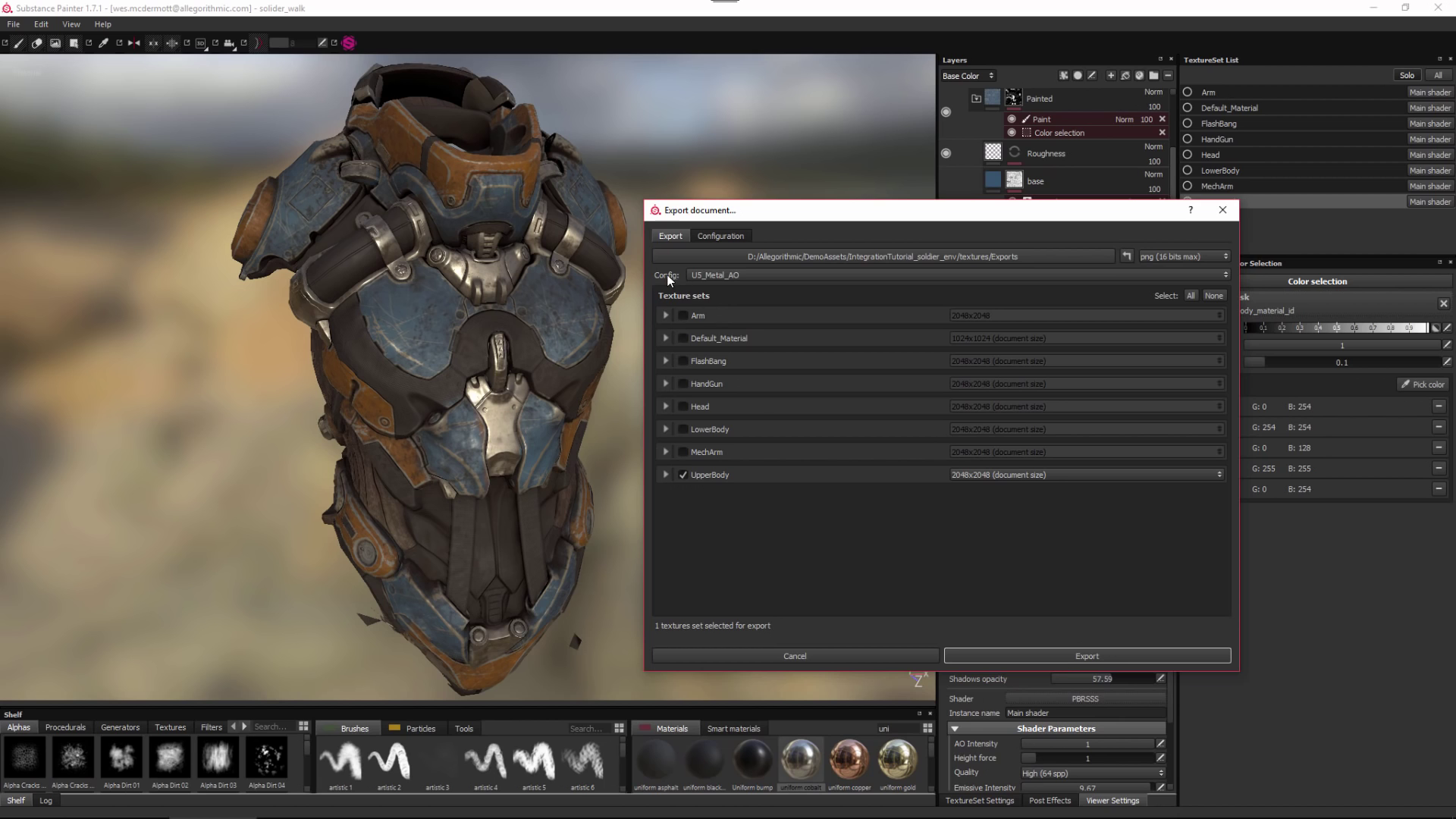
left_click(720, 236)
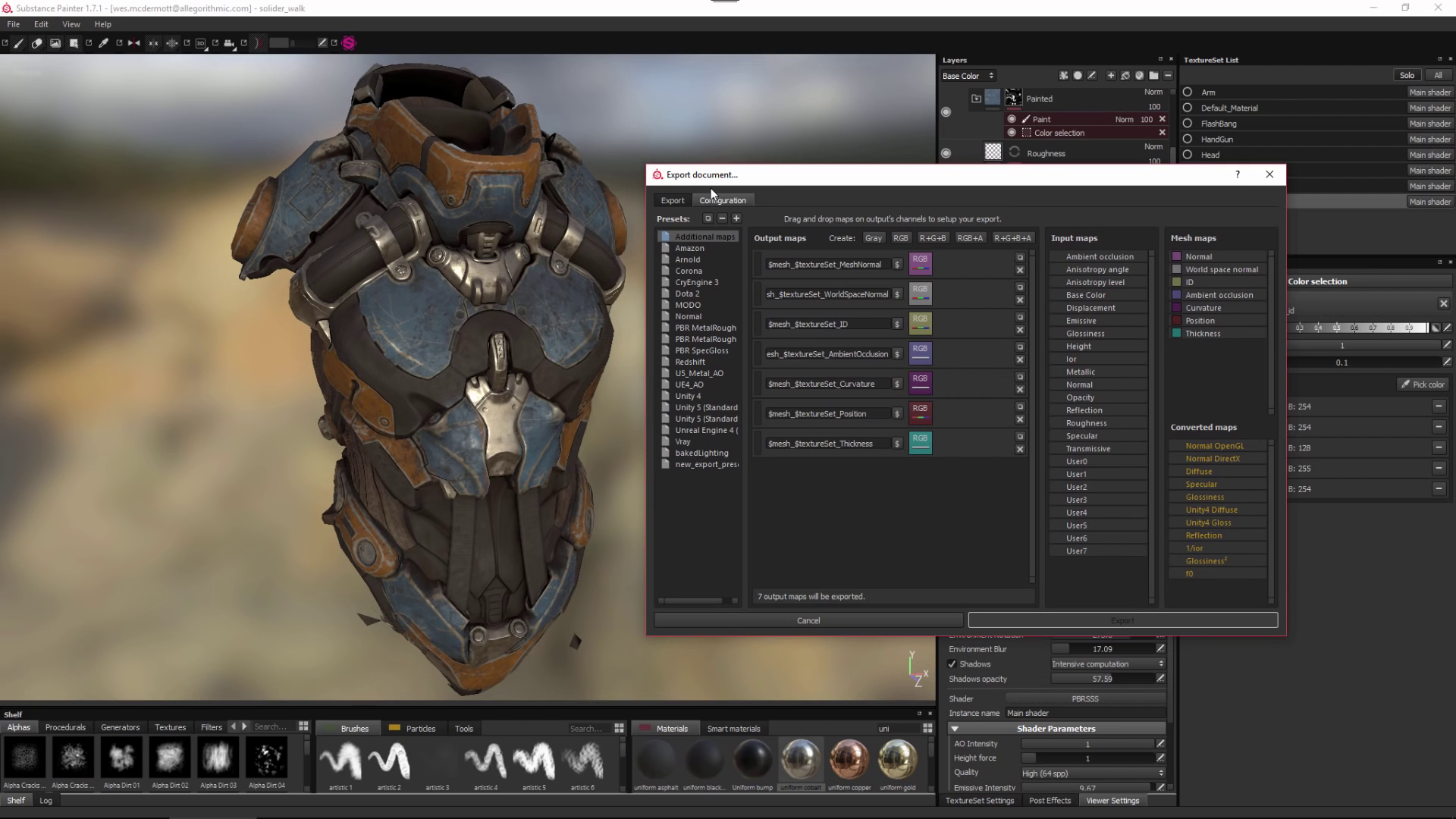
Choose the Unity 5 (Standard Metallic) preset, giving AlbedoTransparency, MetallicSmoothness, Normal and Emission maps
left_click(713, 407)
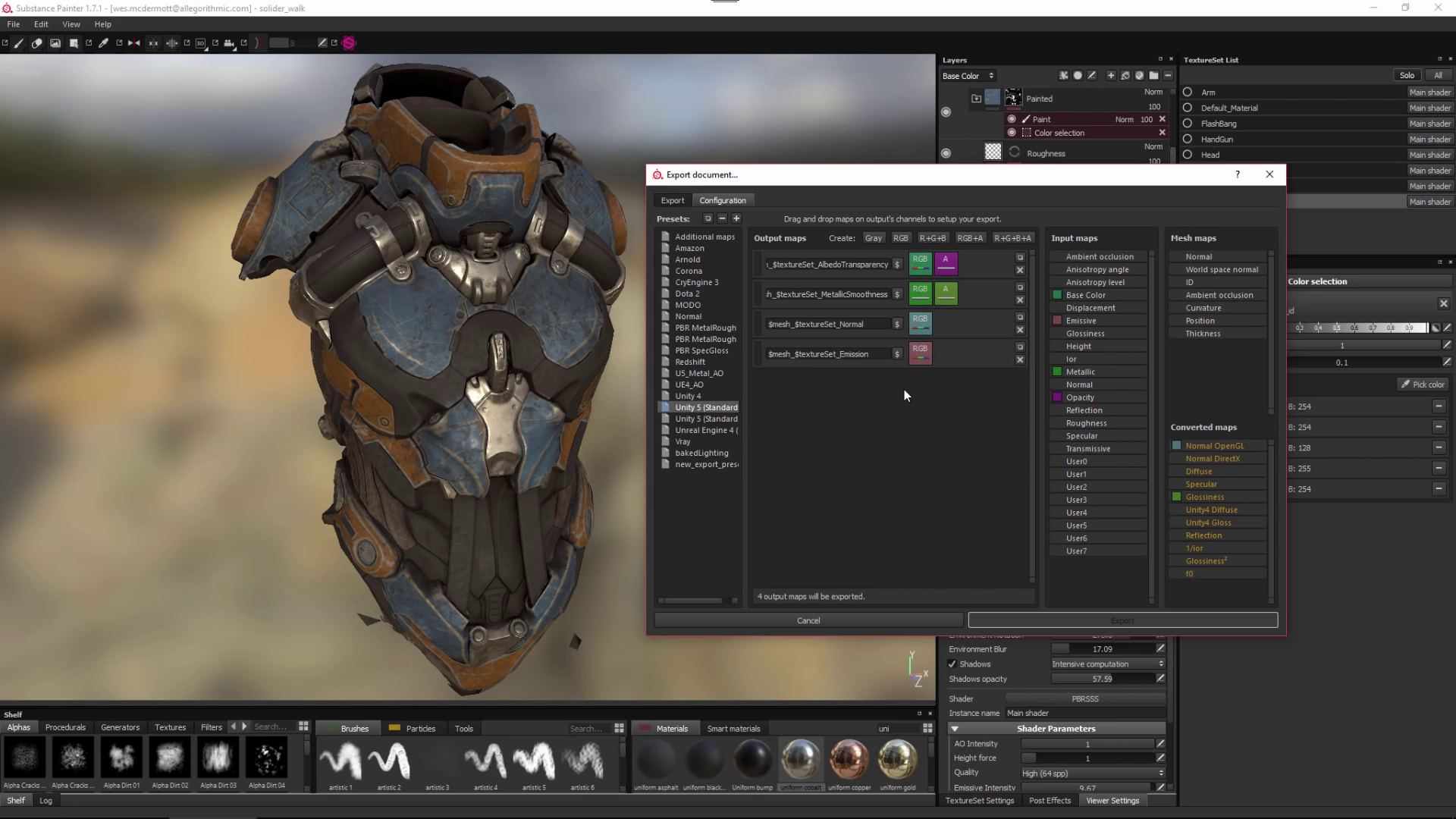
Export UpperBody textures with the U5_Metal_AO preset and assign AlbedoTransparency to the material's Albedo
right_click(705, 408)
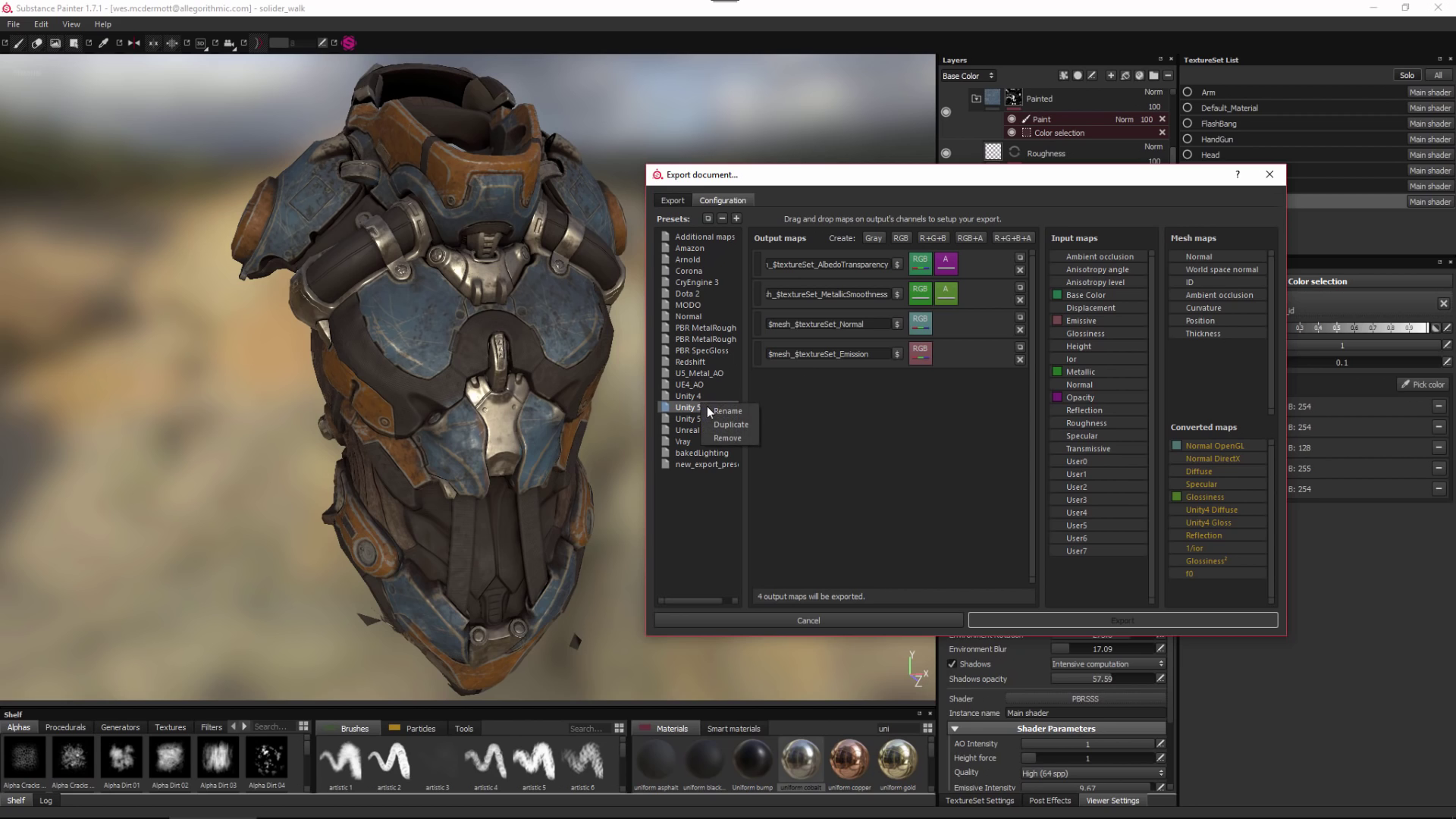
left_click(745, 424)
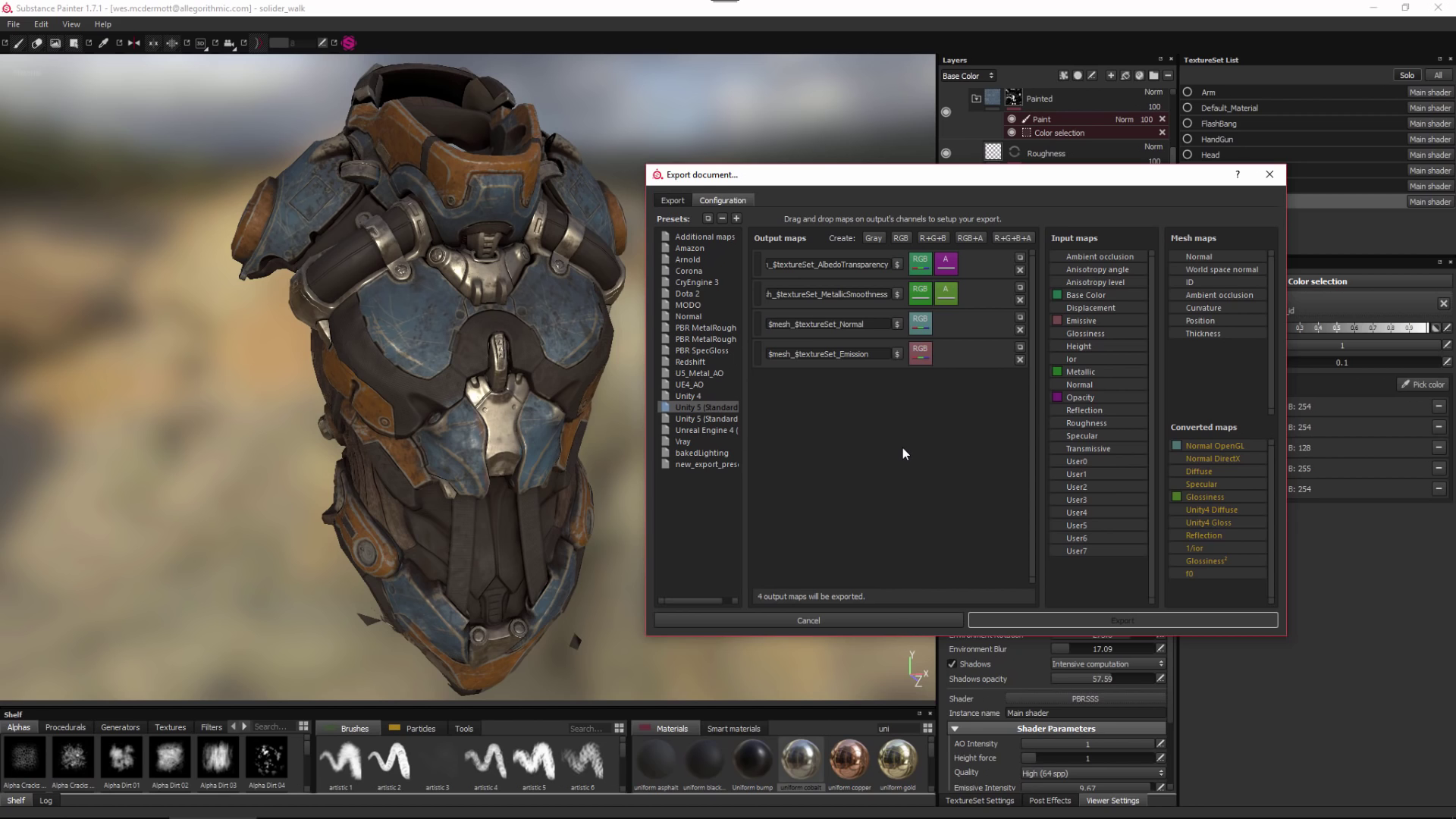
left_click(715, 377)
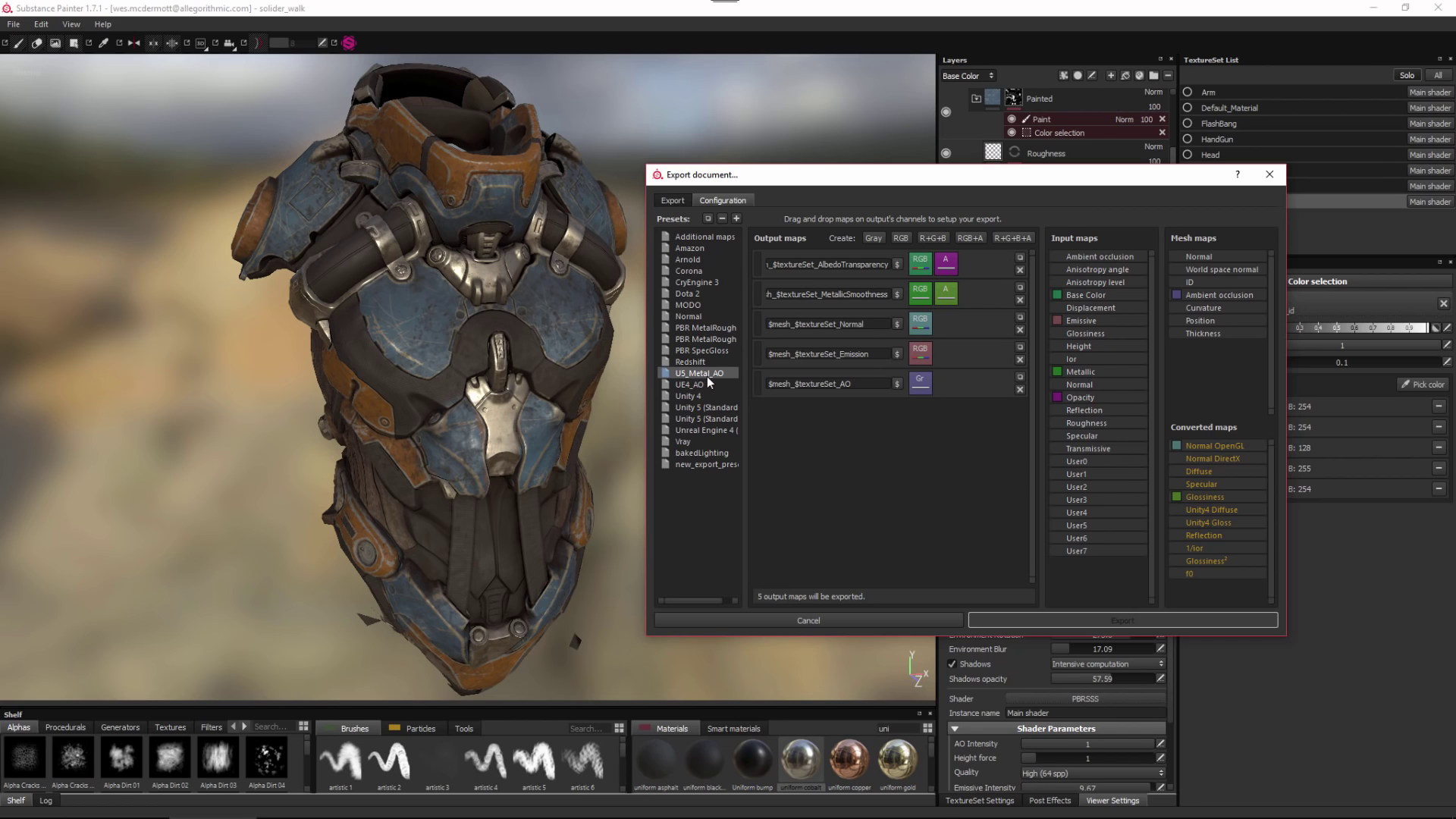
left_click(671, 202)
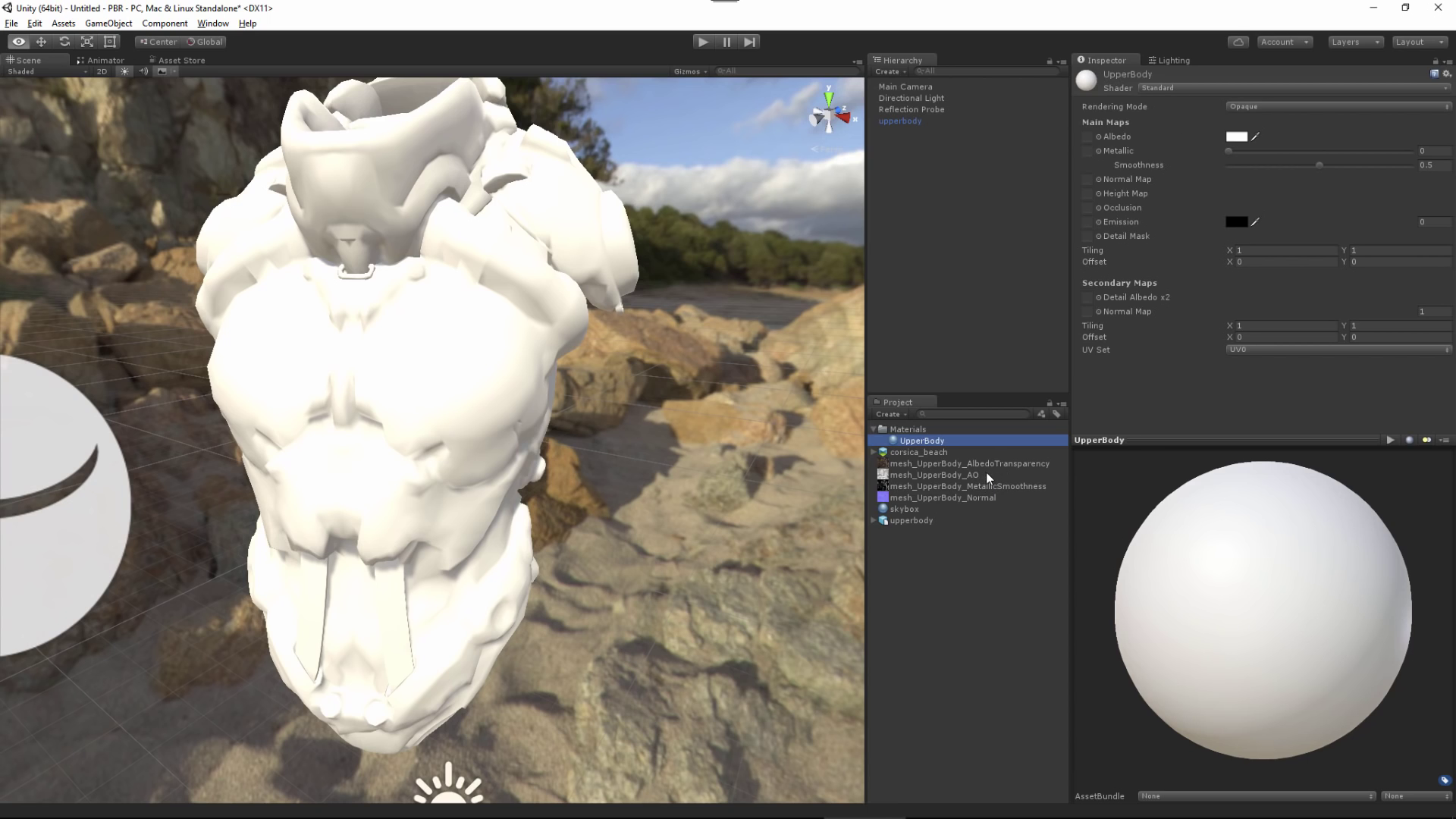
left_click_drag(1004, 463, 1093, 141)
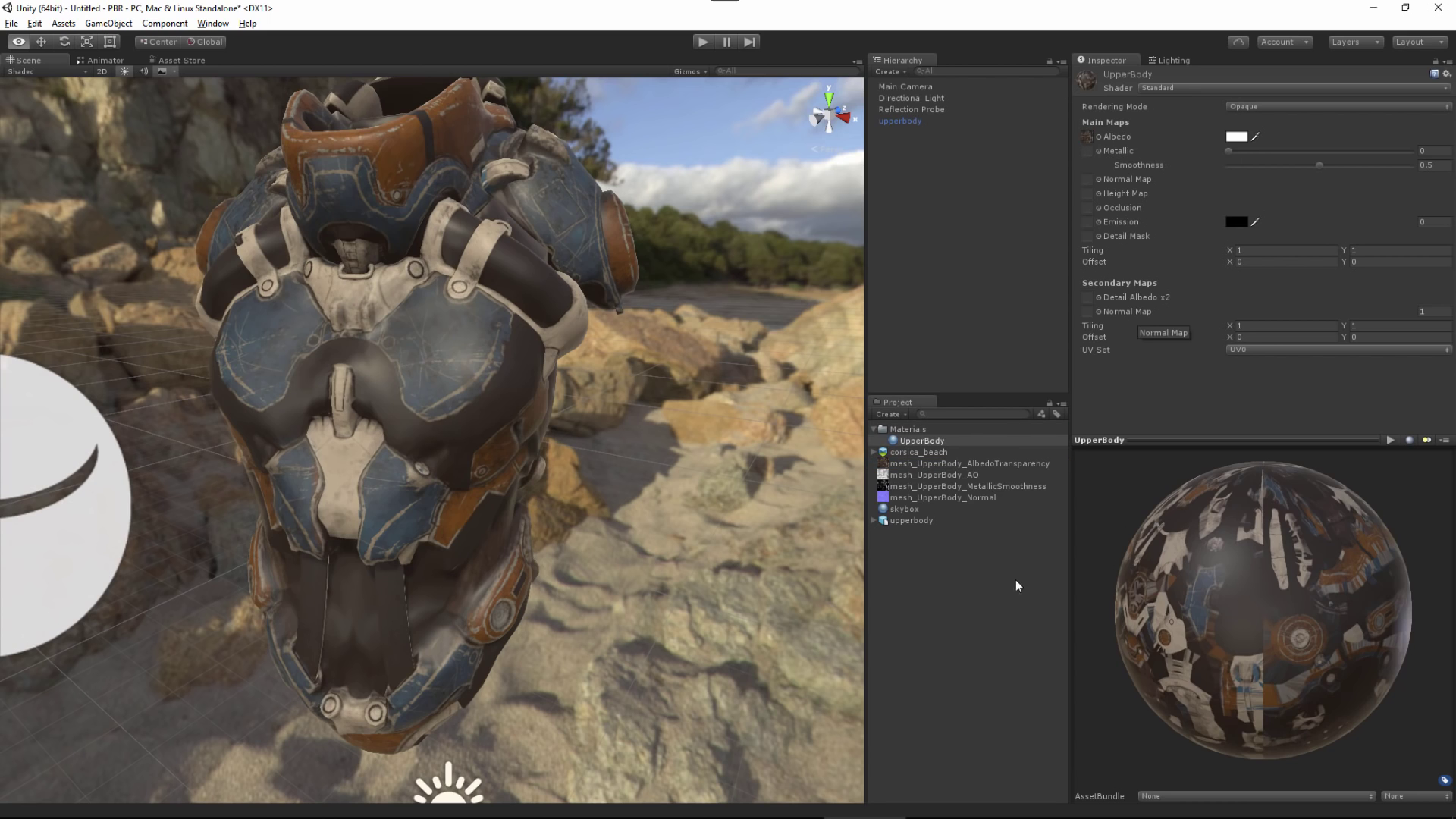
Assign the Normal (fixed as a normal map), MetallicSmoothness and AO textures to the UpperBody material
mouse_move(934, 500)
left_mouse_down()
mouse_move(963, 501)
mouse_move(1056, 237)
mouse_move(1096, 187)
left_mouse_up()
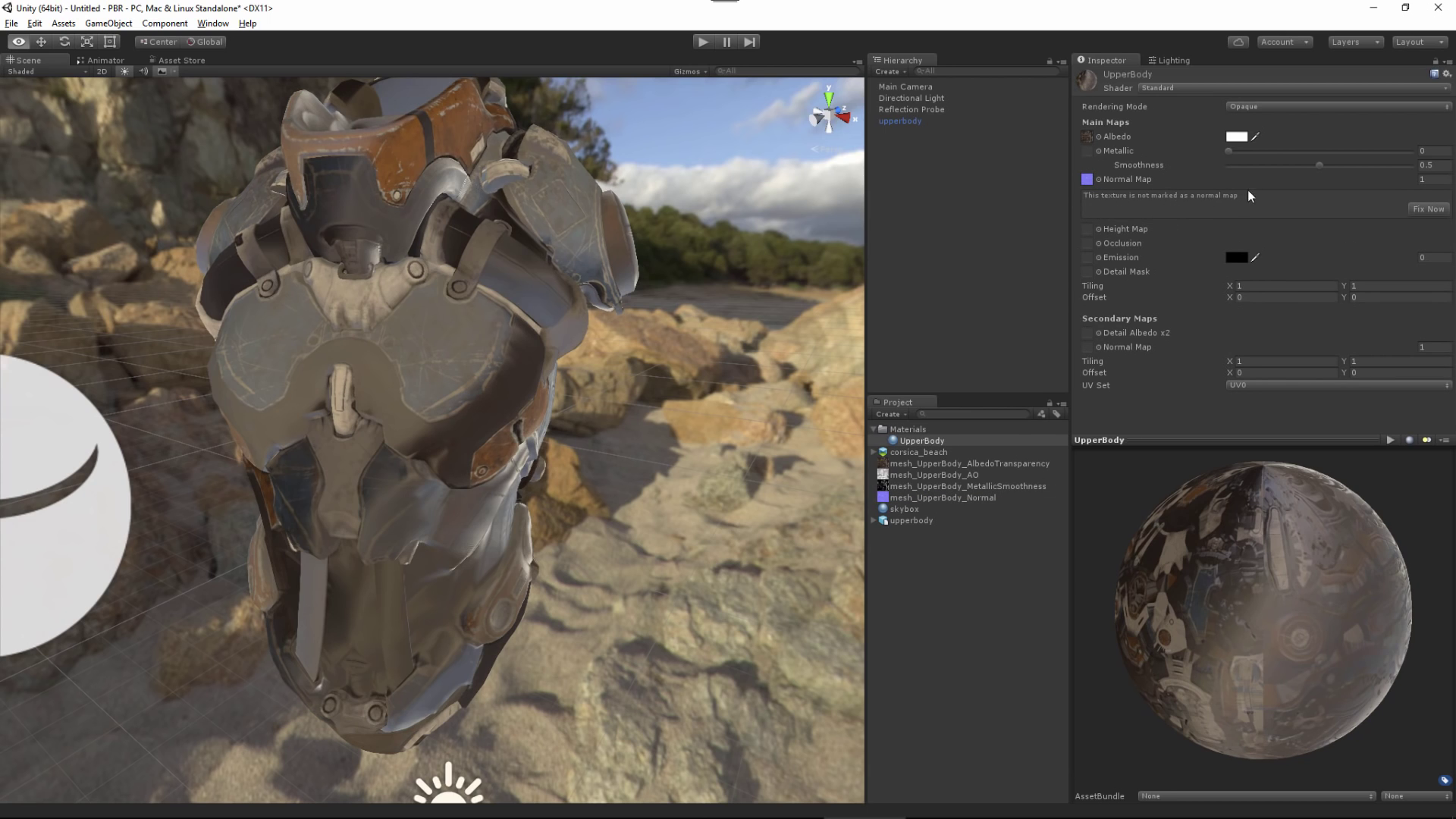
left_click(1428, 209)
mouse_move(971, 486)
left_mouse_down()
mouse_move(993, 486)
mouse_move(1000, 170)
mouse_move(1092, 155)
left_mouse_up()
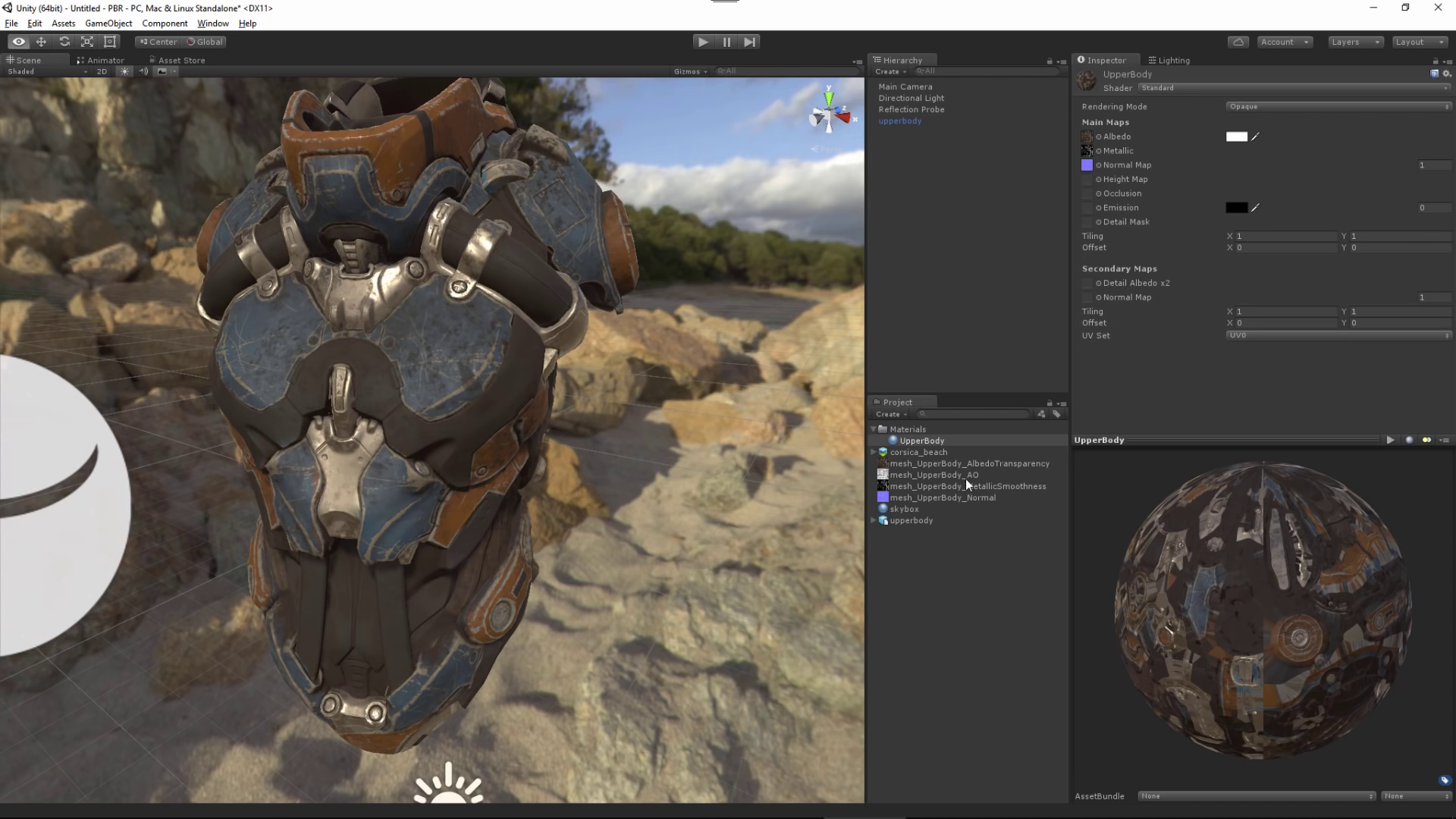
left_click_drag(953, 473, 1085, 194)
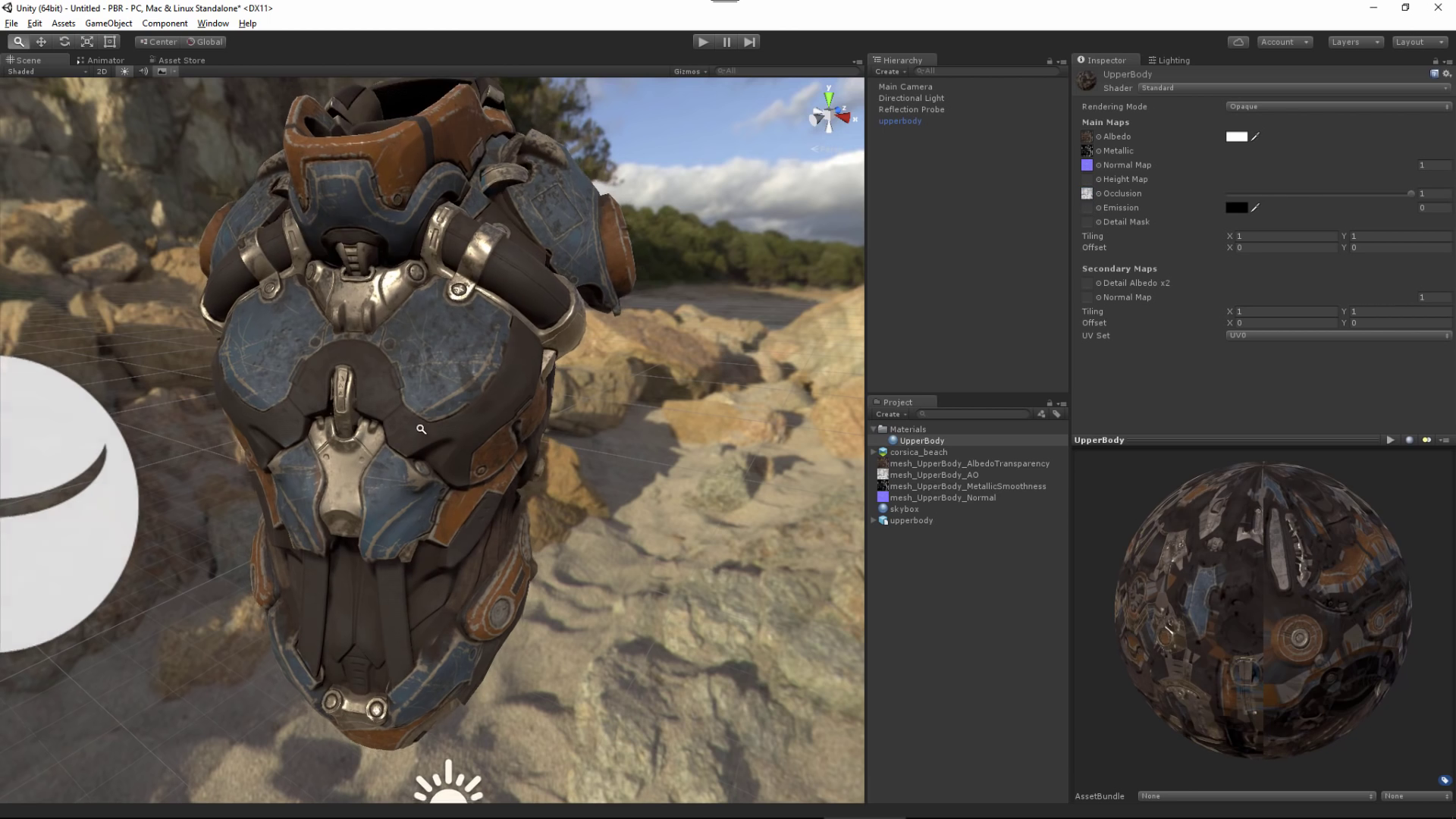
Turn off 3D Icons in the Gizmos options and orbit around the textured armour
left_click_drag(531, 356, 530, 425, "alt")
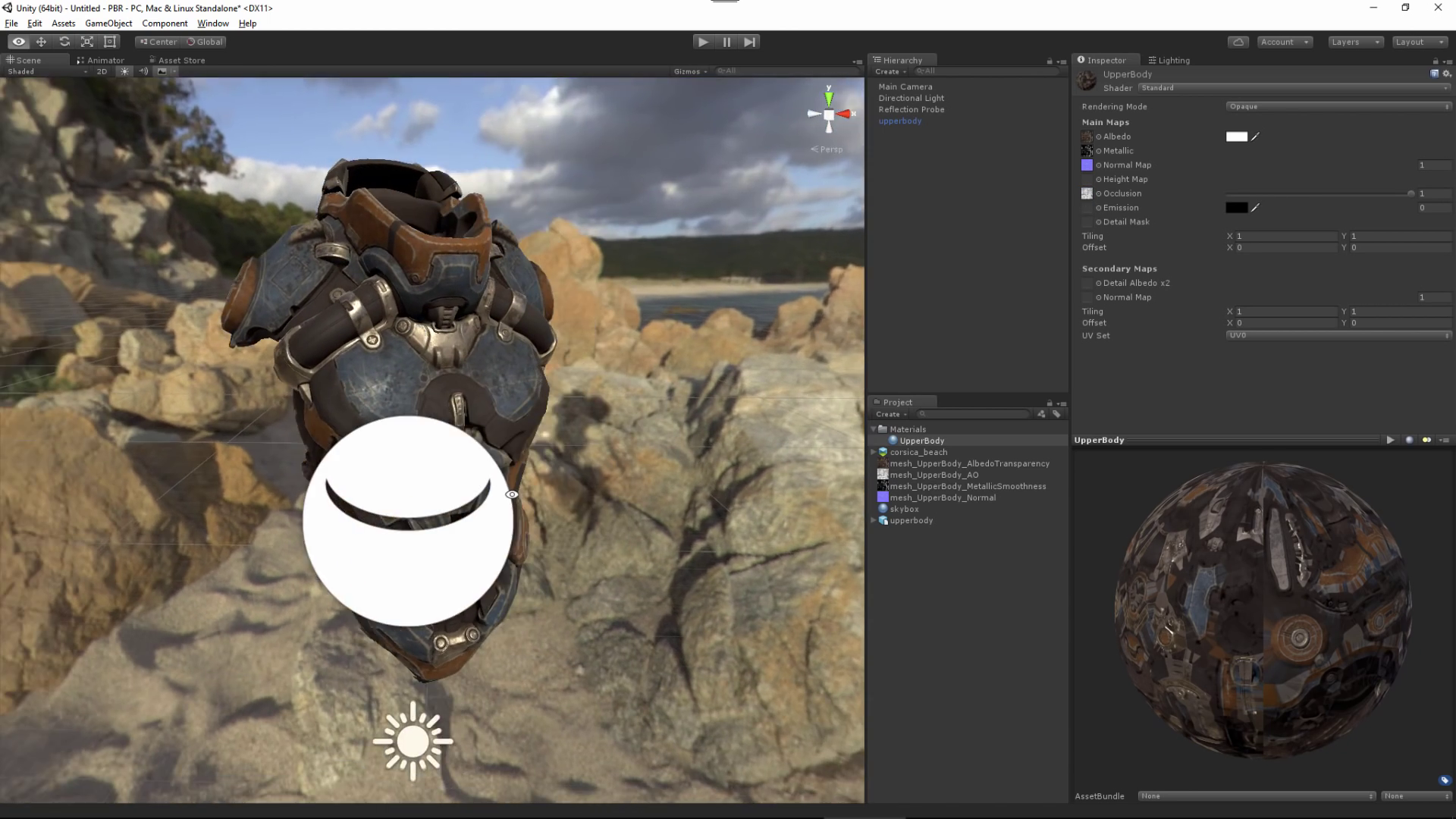
right_click_drag(531, 425, 303, 483, "alt")
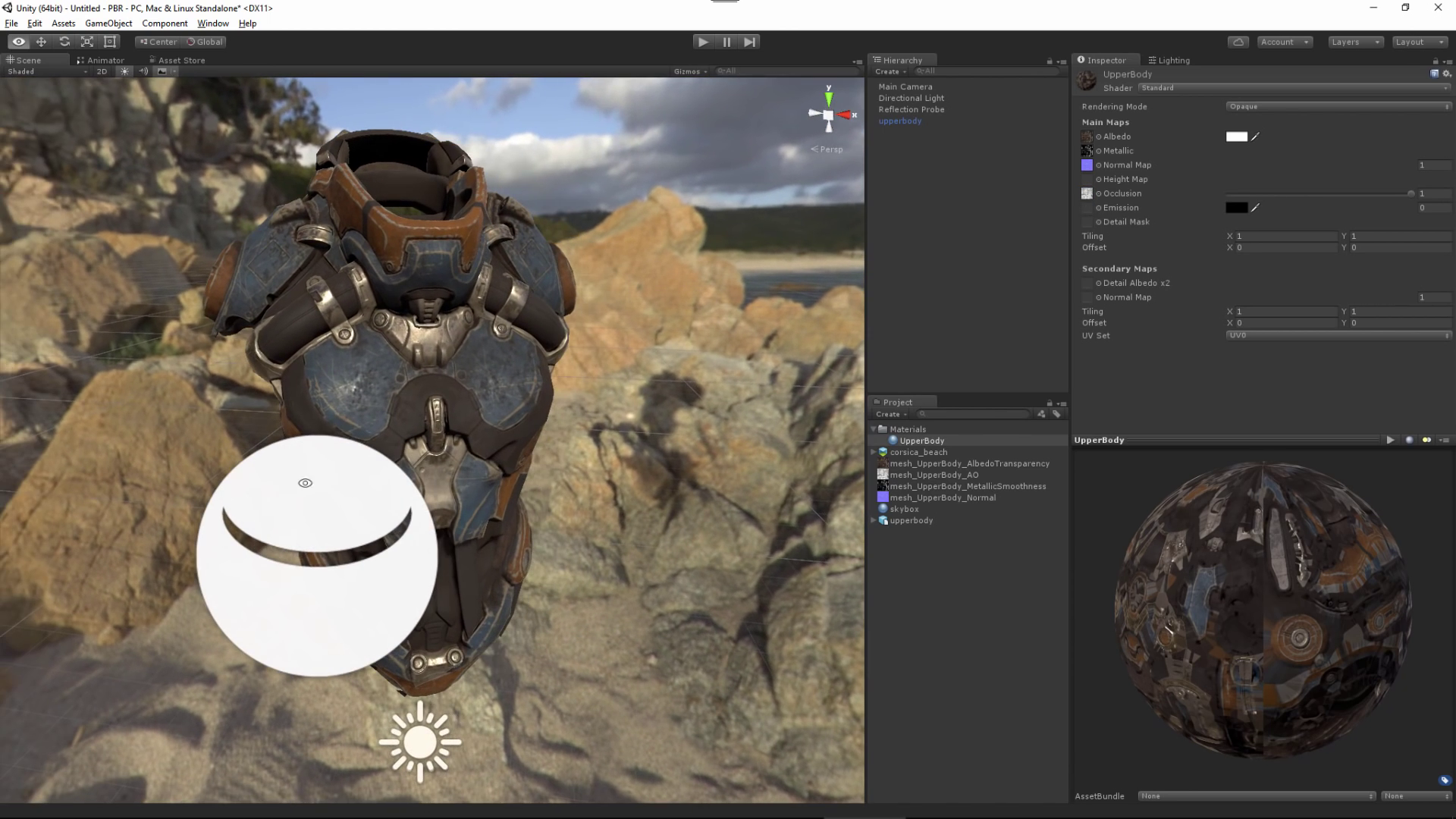
left_click(705, 72)
left_click(681, 88)
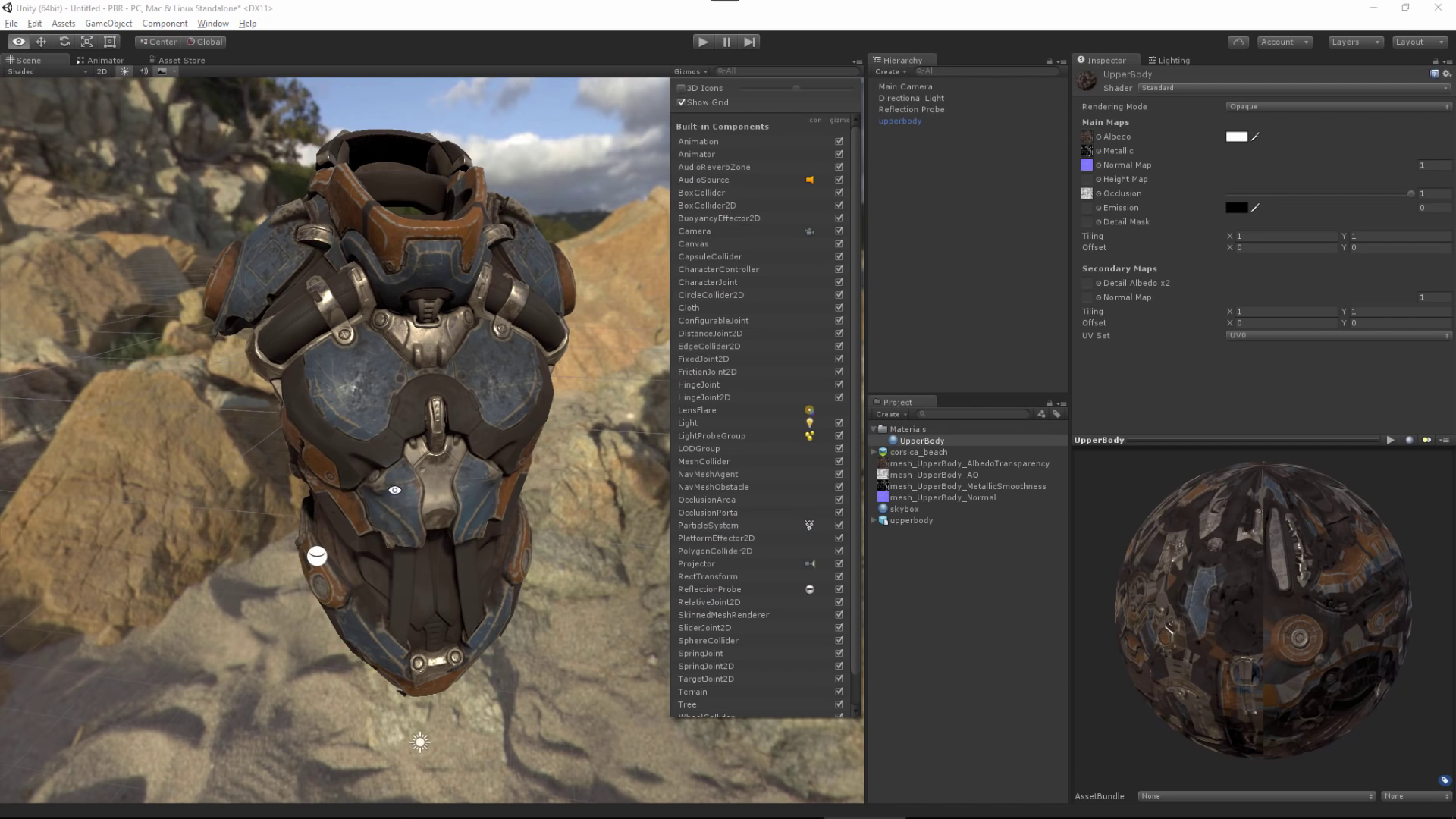
left_click_drag(455, 454, 571, 333, "alt")
left_click_drag(498, 371, 490, 389, "alt")
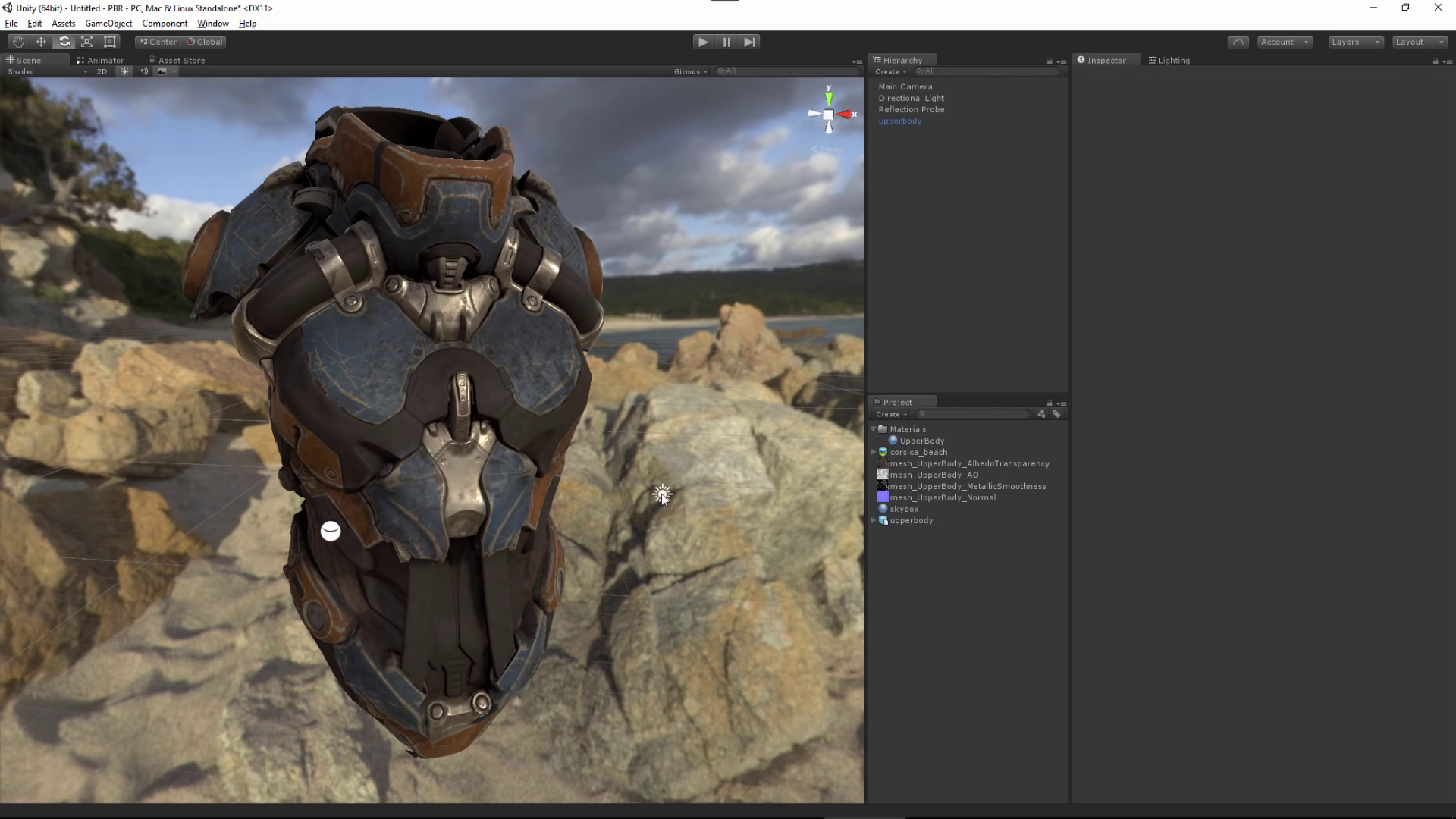
Select the Directional Light to show its Transform and Light settings (Realtime, intensity 0.81, soft shadows)
left_click(662, 495)
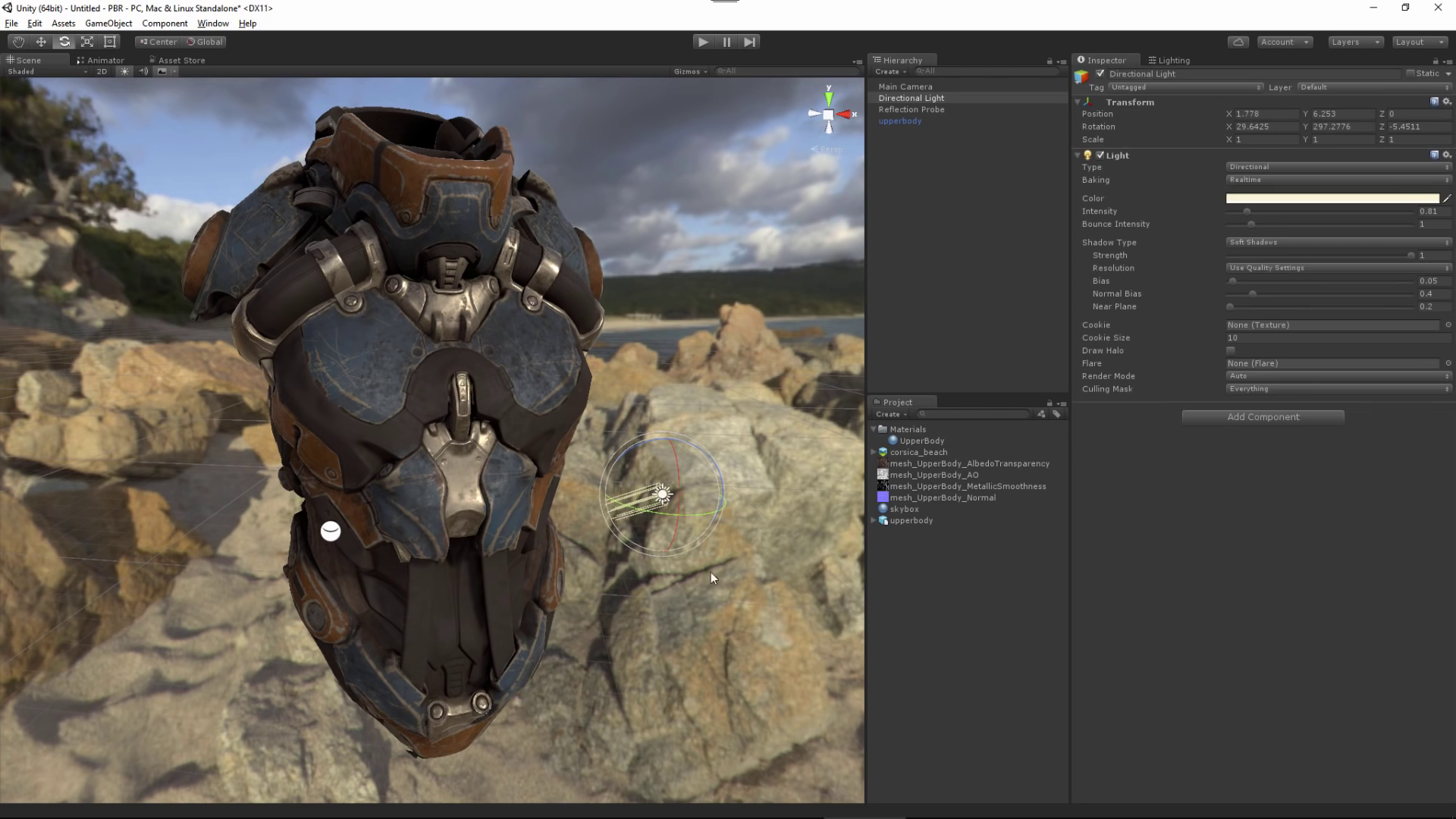